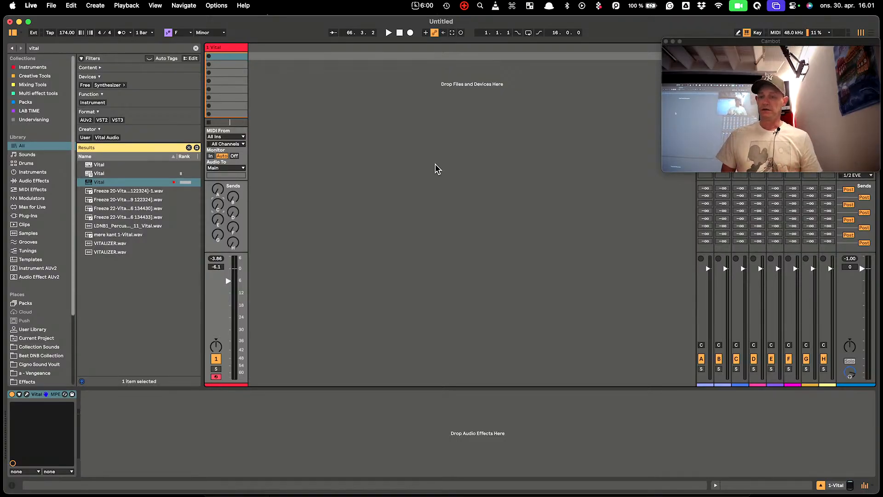
Bring up Vital's window and switch off oscillators 2 and 3, leaving only oscillator 1
click(26, 395)
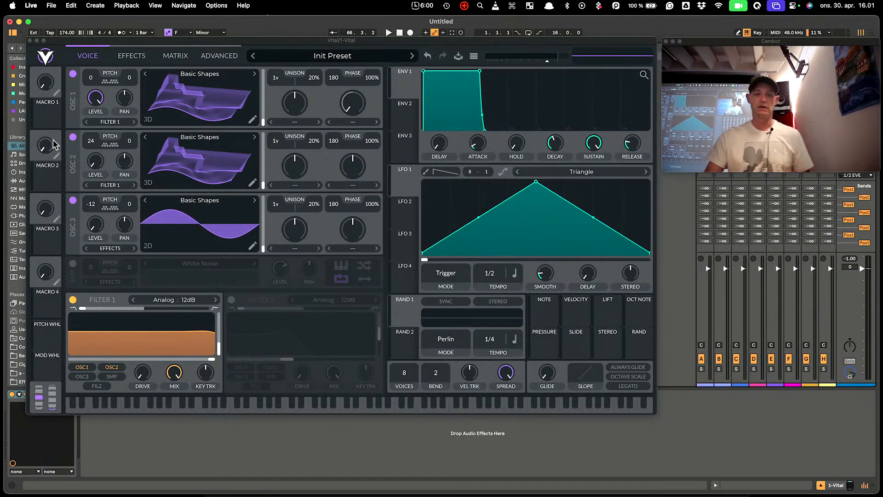
click(72, 137)
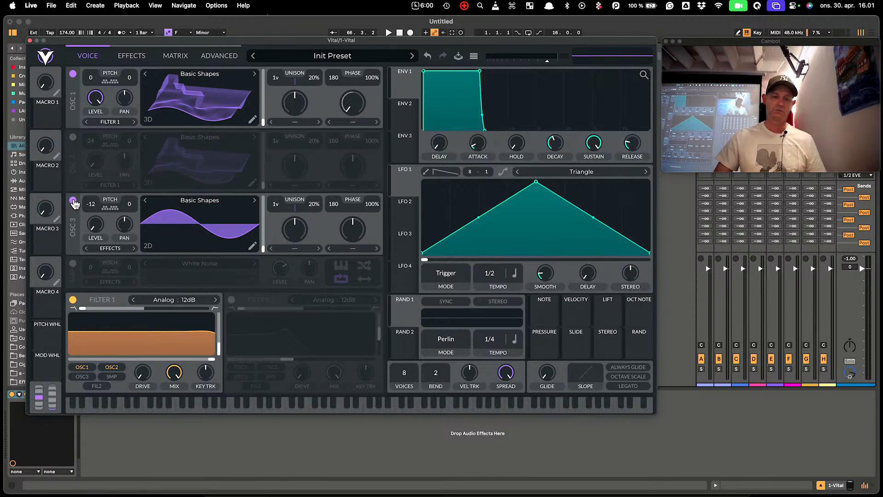
click(74, 201)
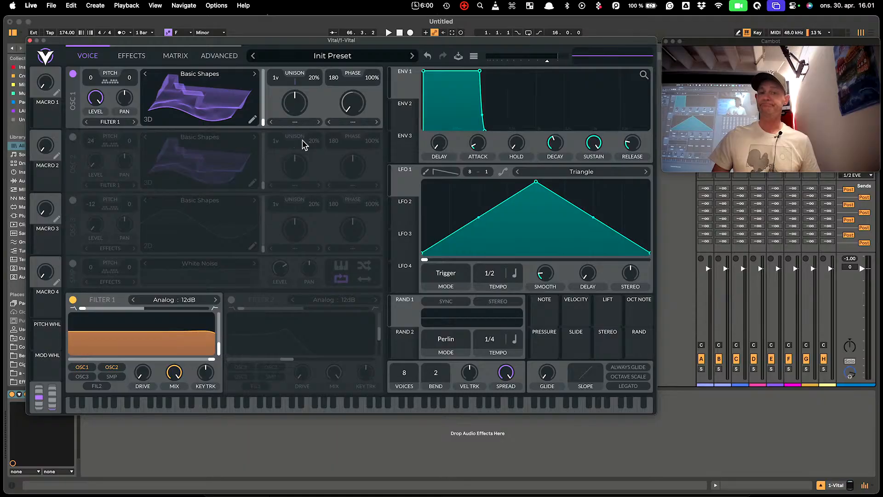
Toggle oscillators 2, 3 and the noise sampler on and off, then view oscillator 1's spectrum
click(73, 136)
click(72, 200)
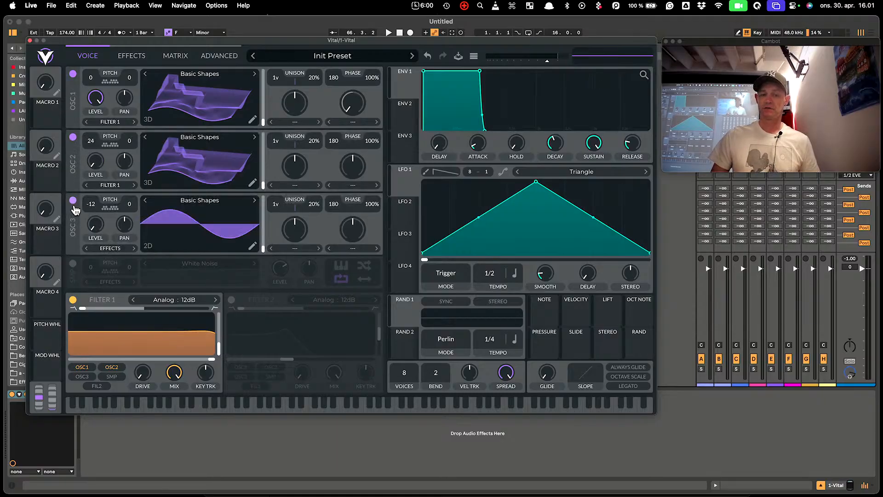
click(73, 264)
click(72, 264)
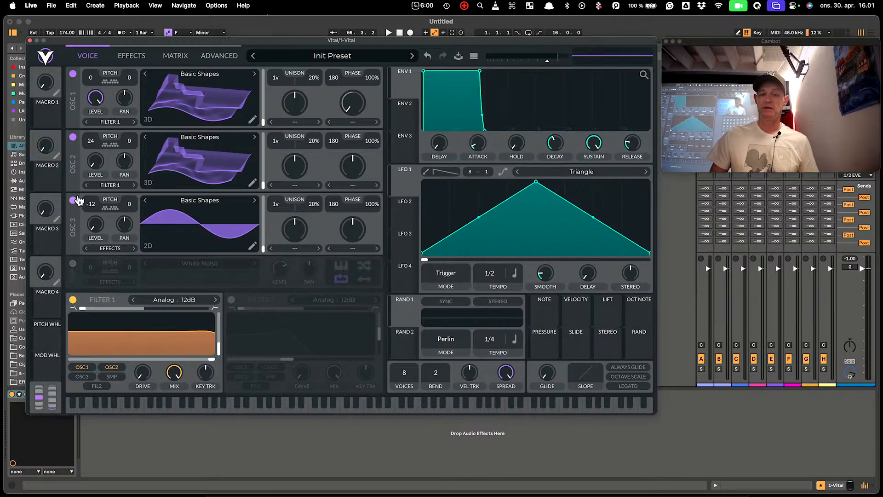
click(73, 200)
click(73, 136)
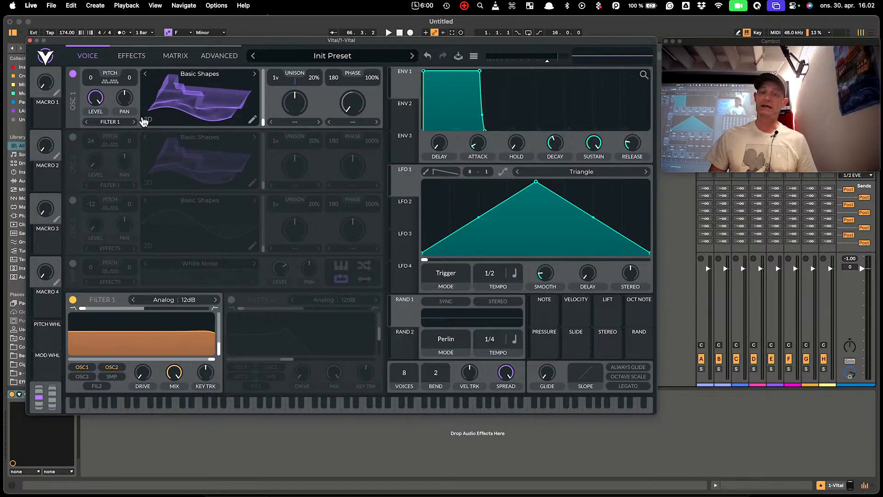
mouse_move(263, 125)
mouse_down()
mouse_move(270, 74)
mouse_move(272, 128)
mouse_up()
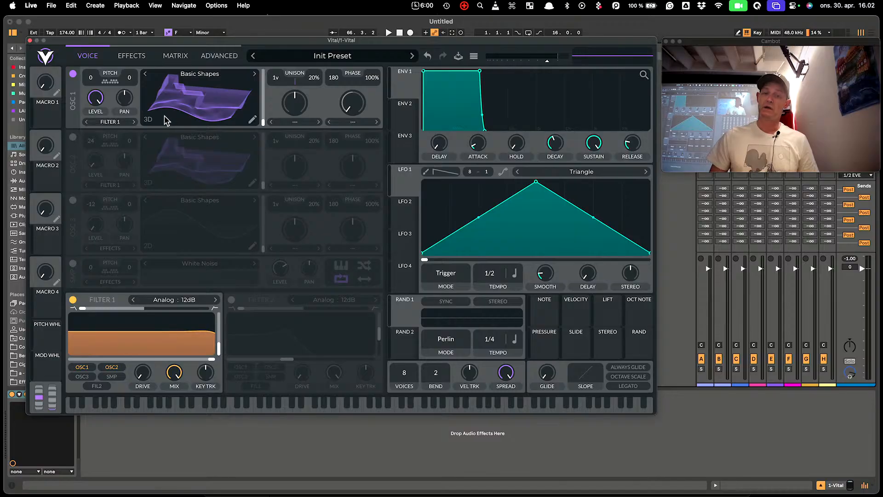
click(148, 119)
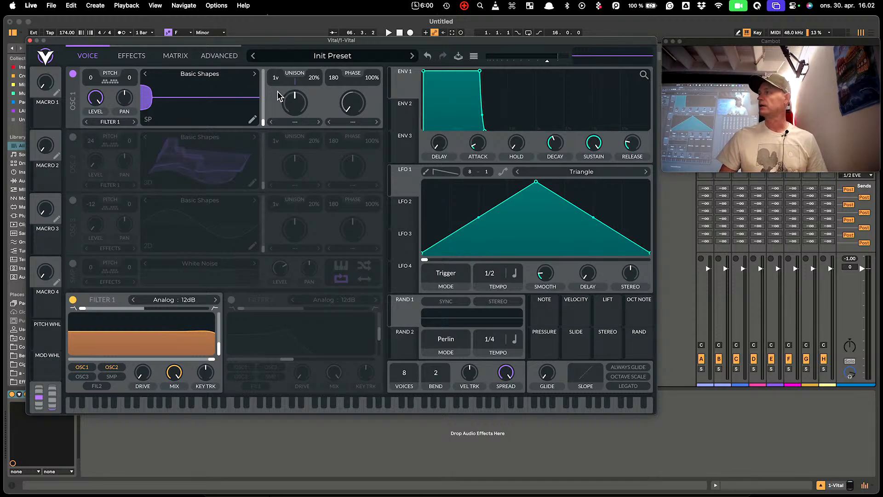
Show oscillator 1 as a 2D waveform, morph it toward square, and audition test notes
click(148, 121)
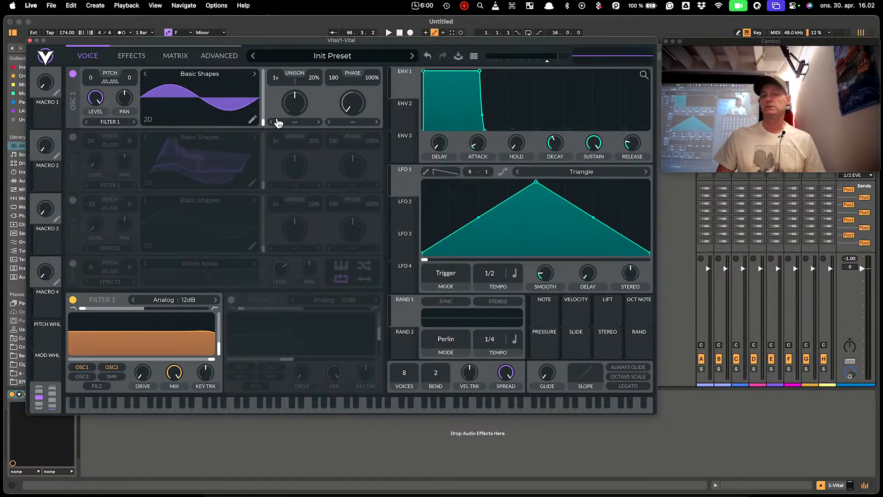
drag(262, 122, 272, 142)
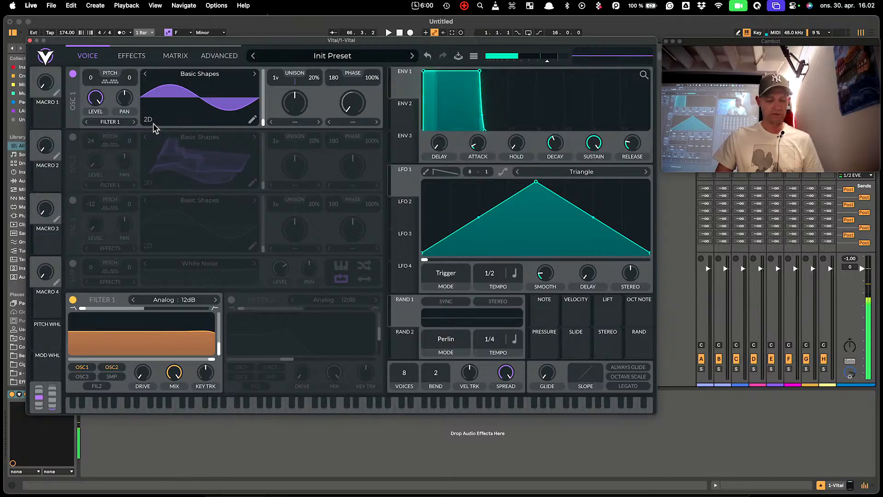
key(z)
key(a)
key(a)
key(a)
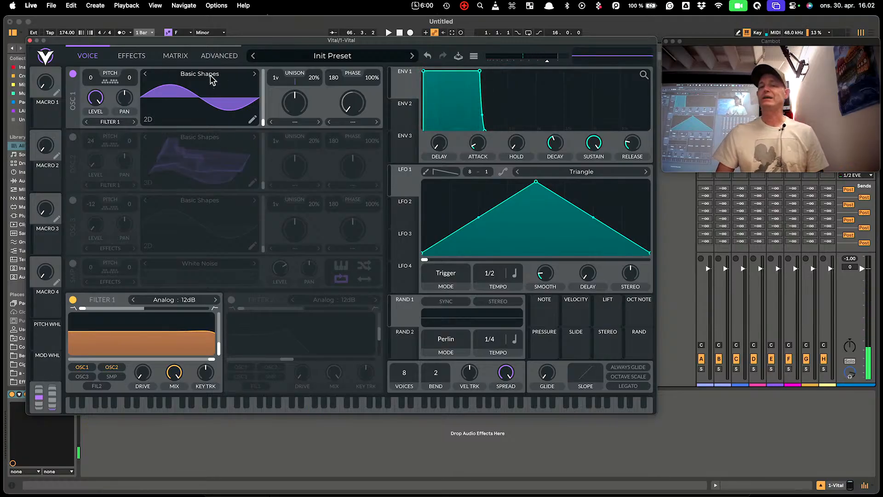
scroll(356, 106, up, 5)
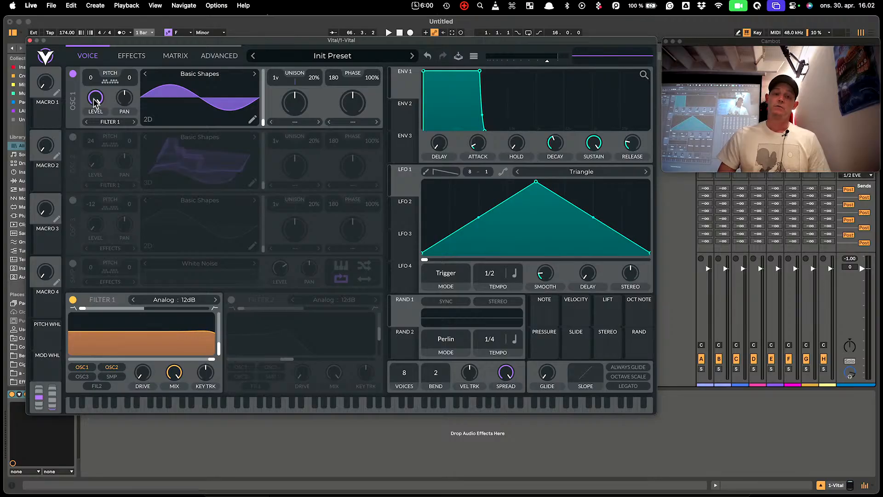
Turn oscillator 1's level to zero, morph to a square-like frame, and open its wavetable editor
drag(96, 98, 133, 81)
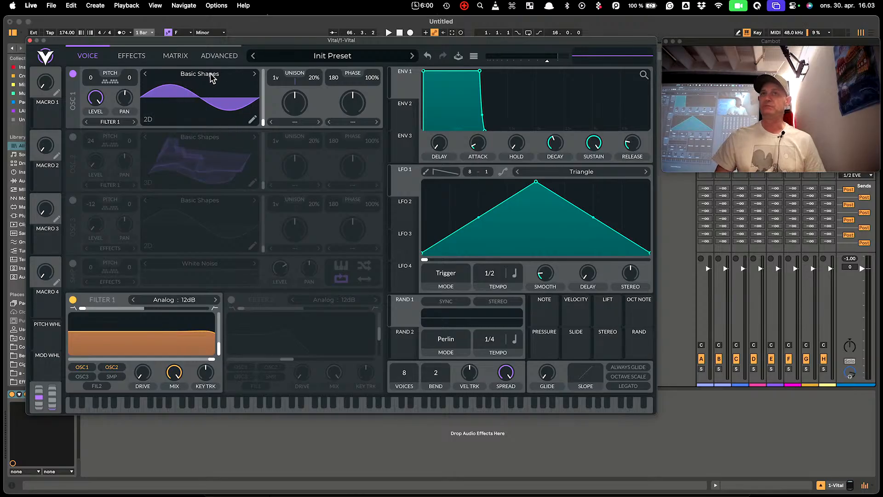
mouse_move(263, 122)
mouse_down()
mouse_move(264, 104)
mouse_move(268, 125)
mouse_move(254, 123)
mouse_up()
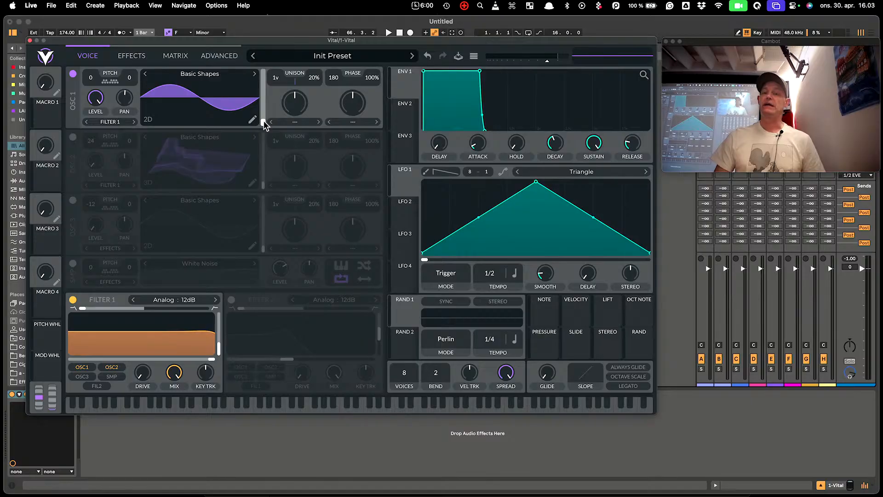
drag(263, 122, 268, 142)
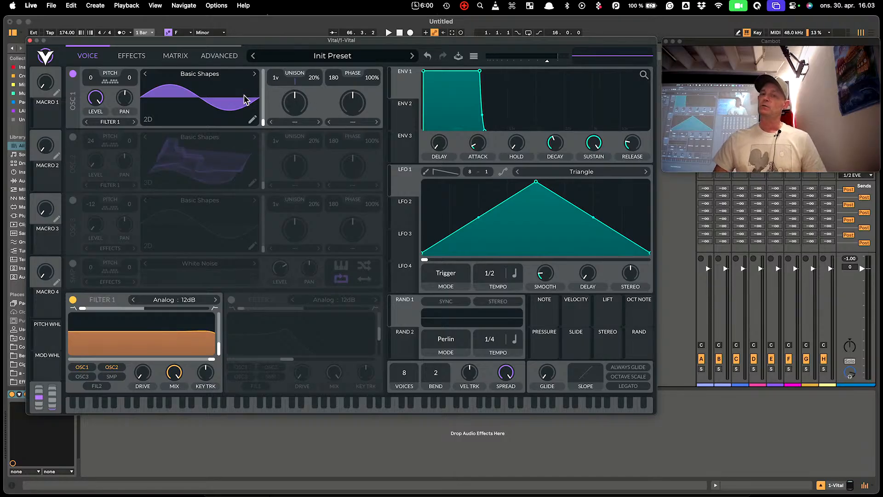
click(252, 120)
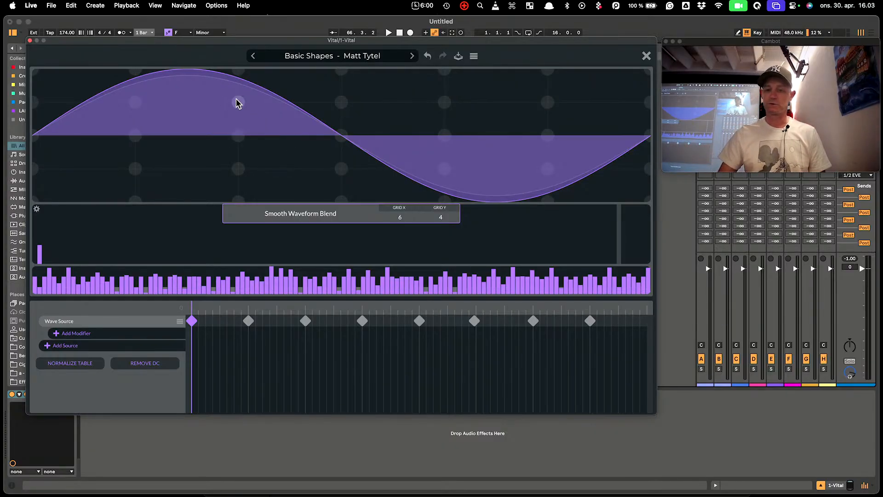
Redraw oscillator 1's harmonics into a tapered cluster, move the first keyframe, and close the editor
mouse_move(107, 285)
mouse_down()
mouse_move(463, 322)
mouse_move(690, 296)
mouse_up()
mouse_move(165, 280)
mouse_down()
mouse_move(46, 294)
mouse_move(89, 282)
mouse_move(153, 286)
mouse_up()
drag(220, 291, 565, 285)
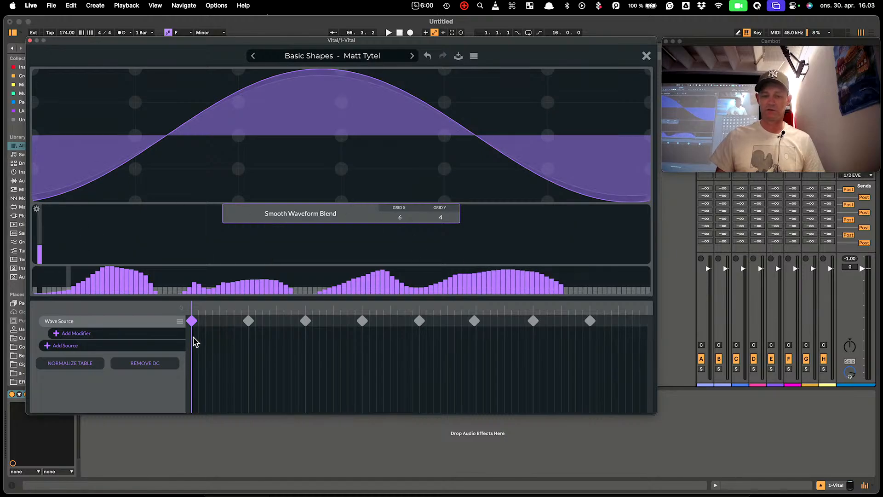
drag(193, 323, 164, 311)
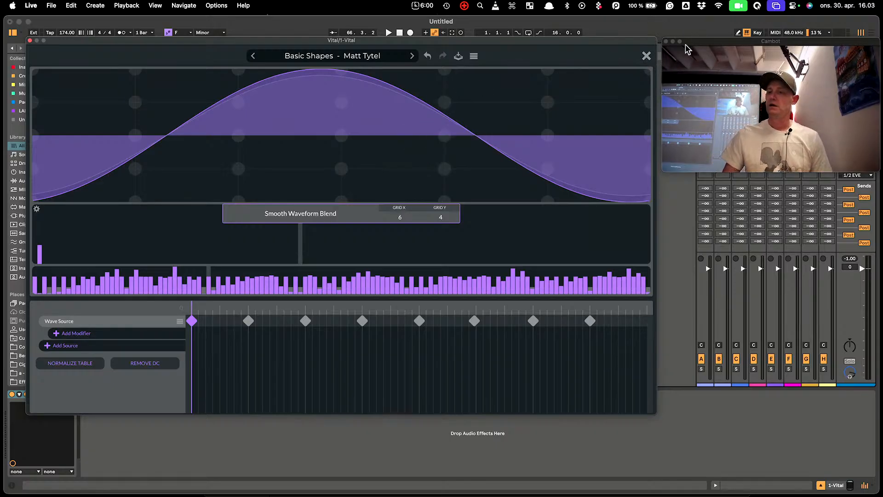
click(647, 56)
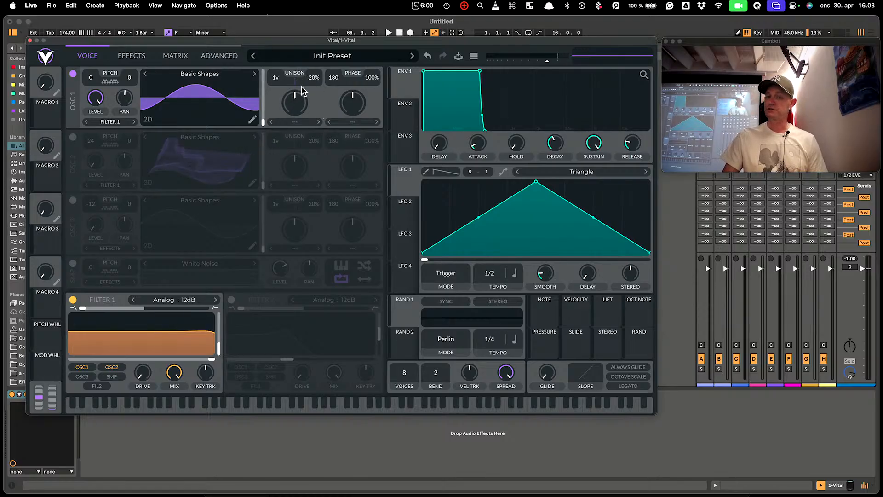
click(304, 123)
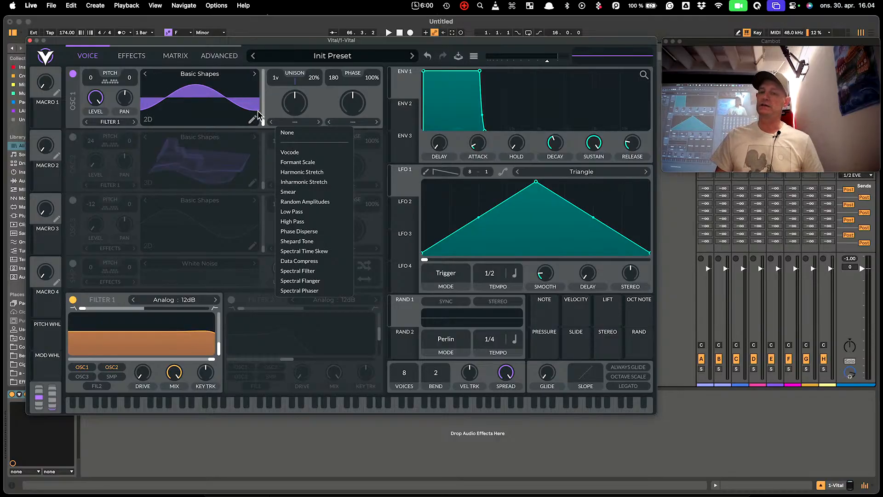
click(321, 103)
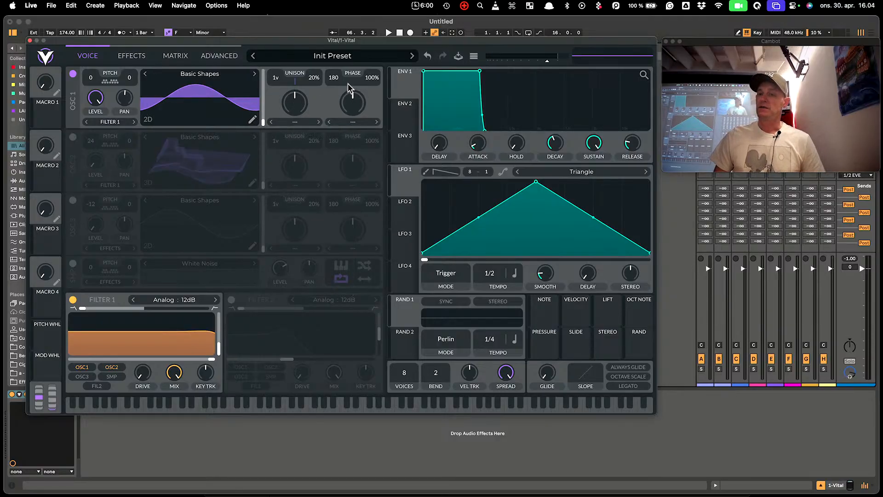
click(354, 122)
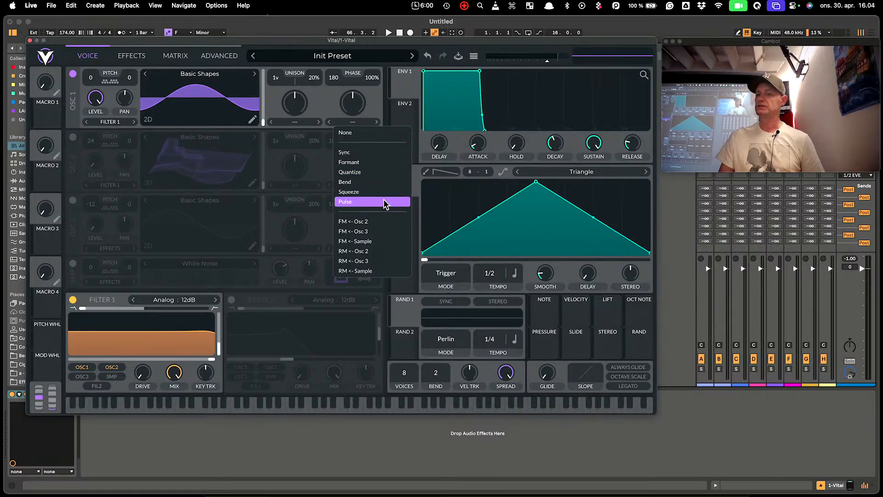
click(371, 115)
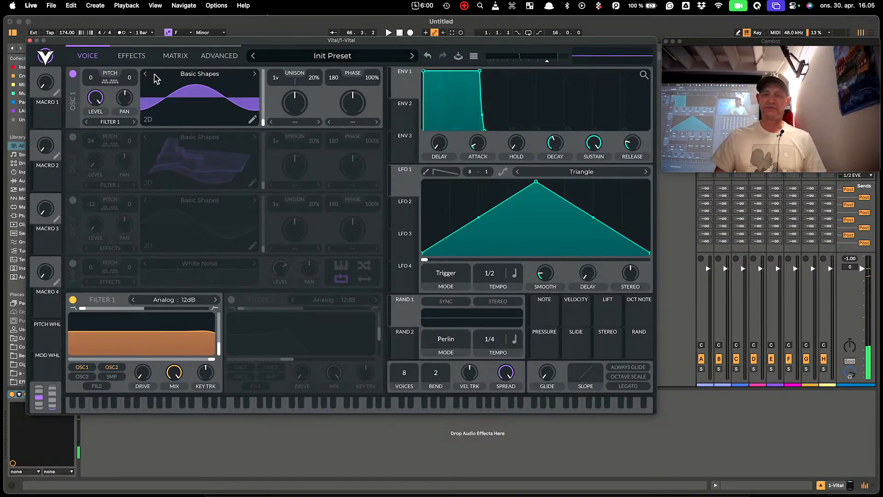
Morph oscillator 1 to a saw frame with 16 unison voices at 0% detune, resetting phase randomization
drag(263, 121, 261, 105)
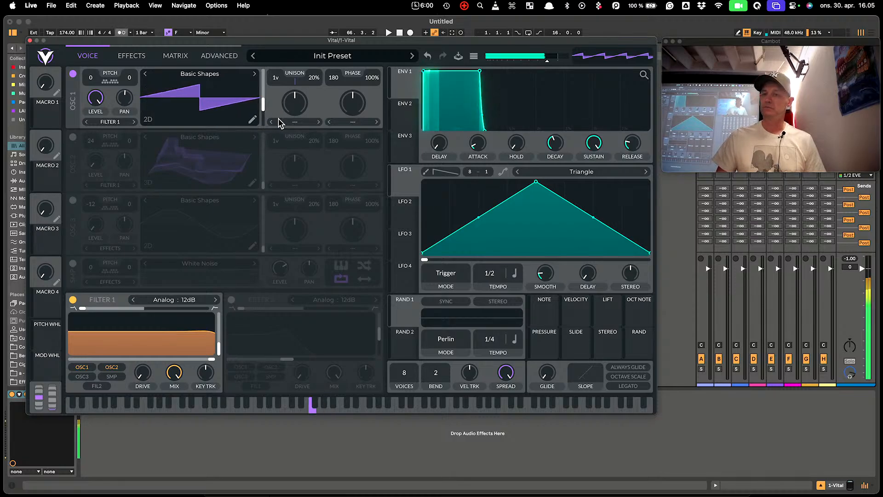
drag(320, 79, 325, 144)
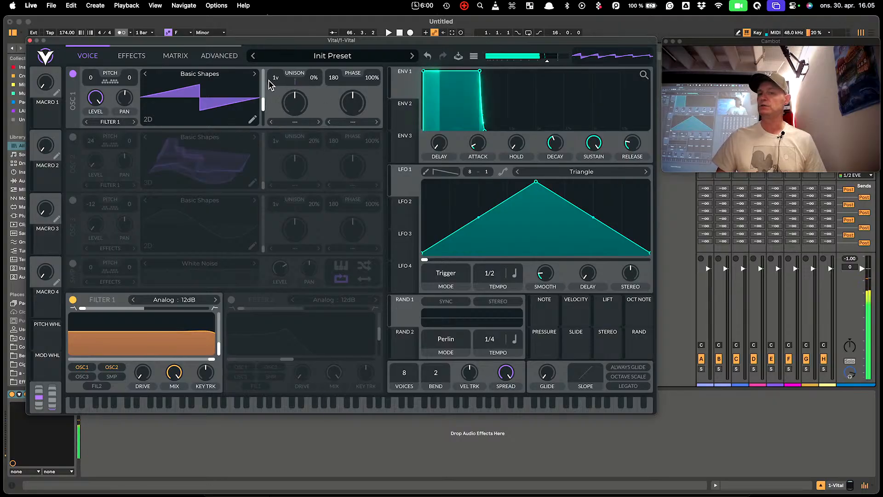
drag(275, 79, 264, 3)
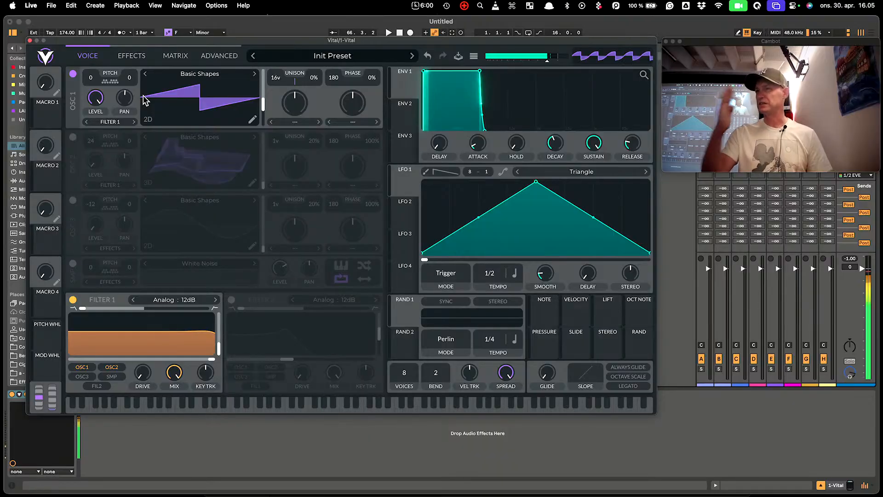
double_click(372, 79)
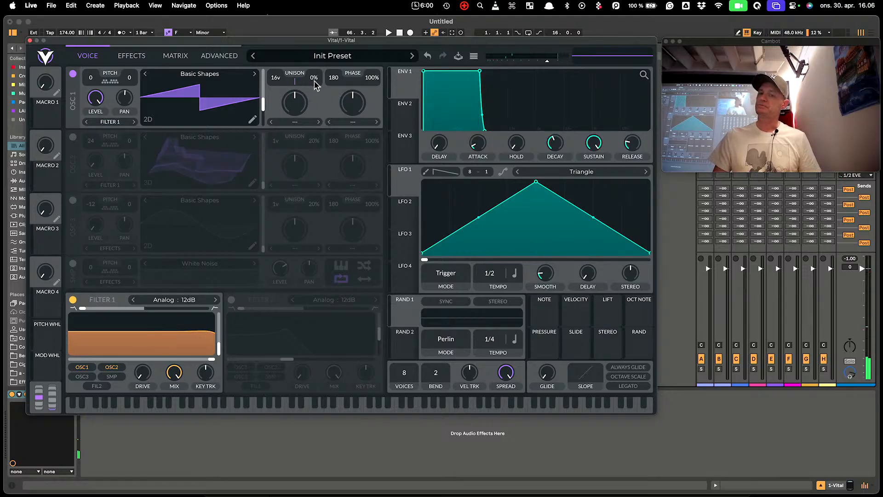
Set oscillator 1's unison detune to 25%, adjust detune power, and reset unison to 1 voice
drag(314, 79, 309, 72)
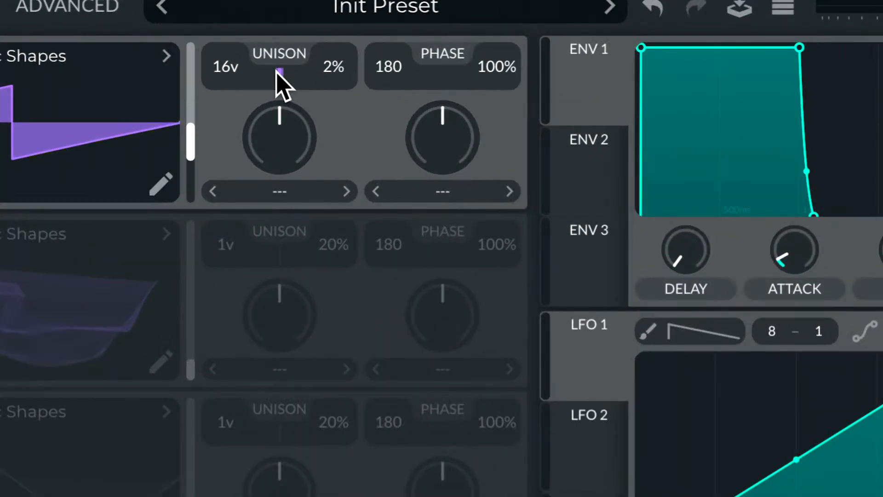
drag(335, 85, 343, 108)
drag(332, 204, 318, 171)
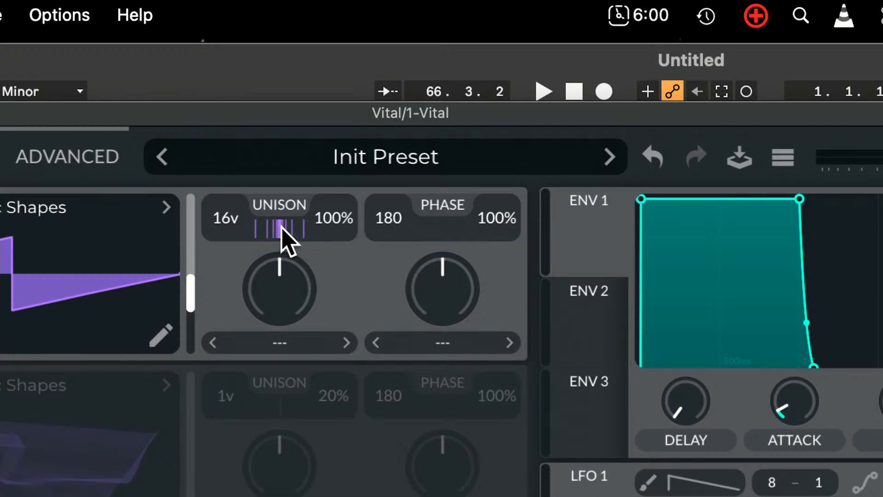
drag(280, 272, 283, 125)
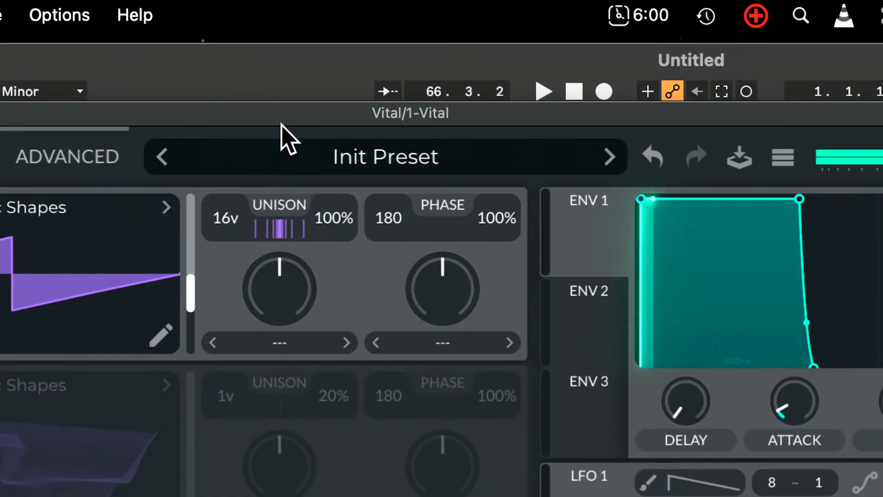
drag(328, 219, 341, 334)
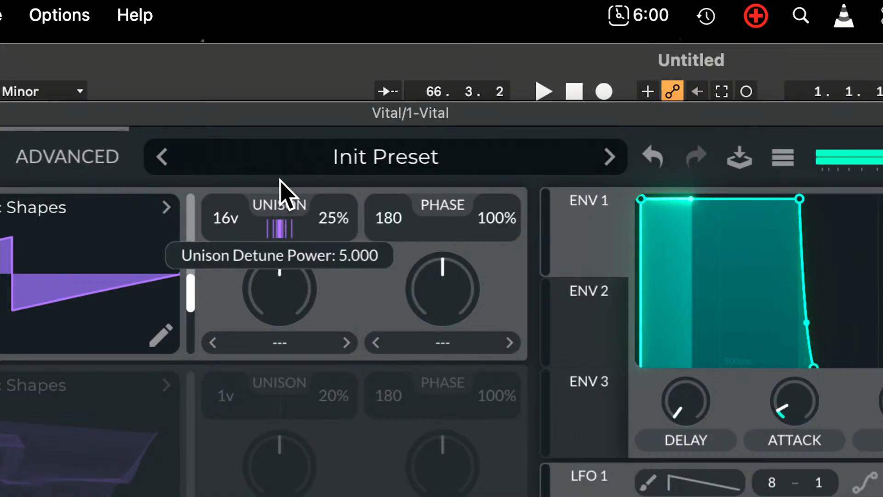
drag(276, 225, 236, 161)
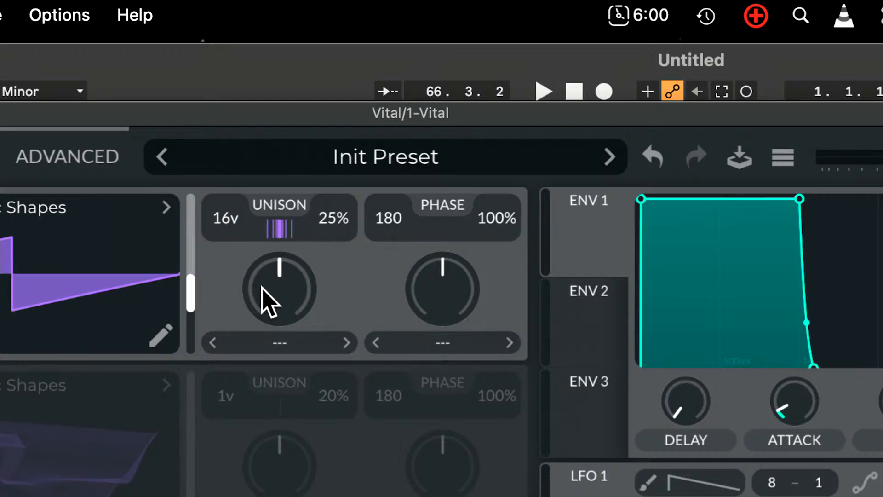
double_click(216, 222)
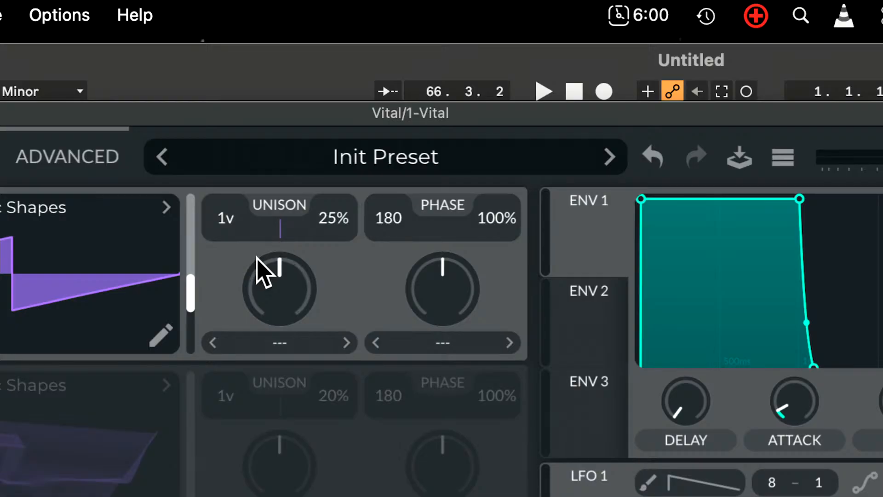
mouse_move(263, 237)
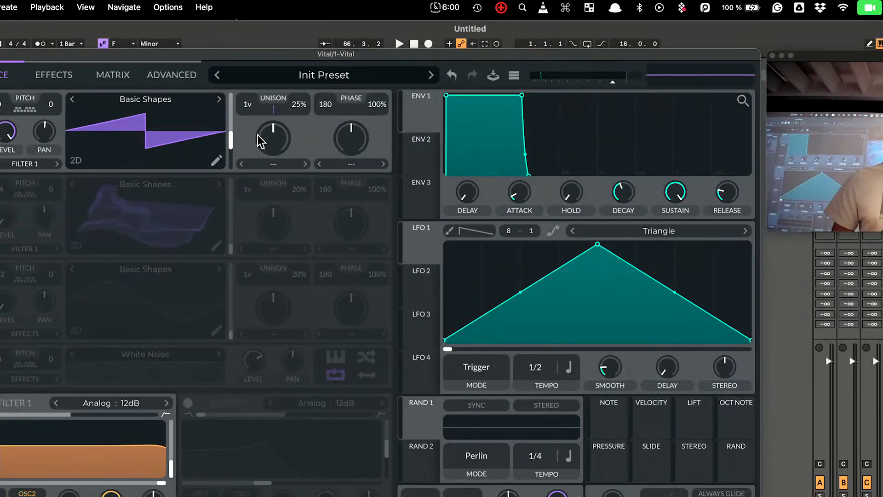
Switch oscillator 1 to a sine and apply the Smear spectral morph, nudging its amount up
click(272, 164)
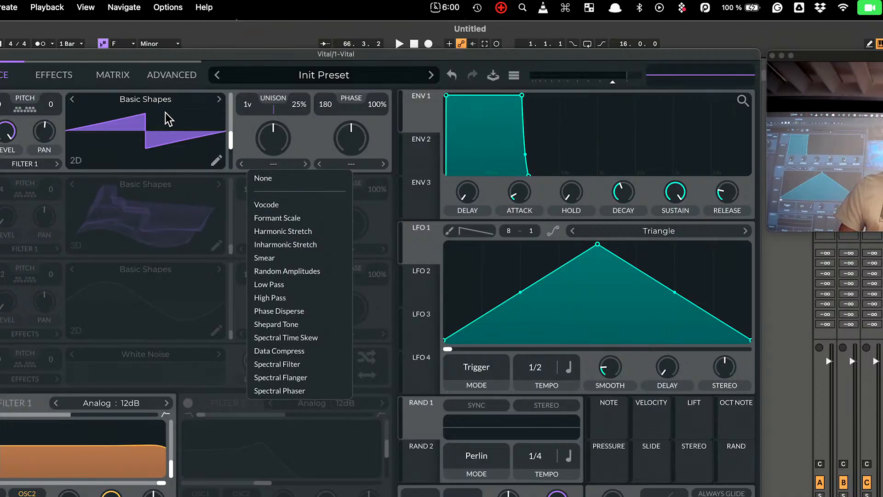
drag(231, 142, 235, 182)
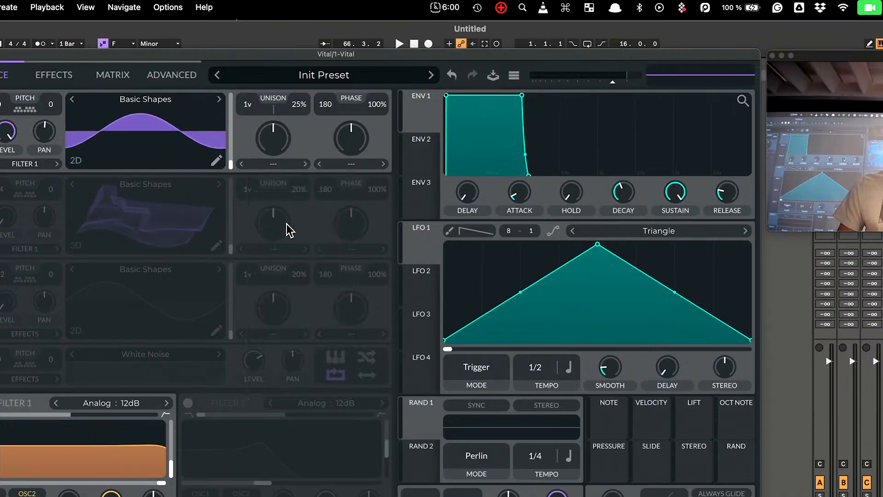
click(274, 165)
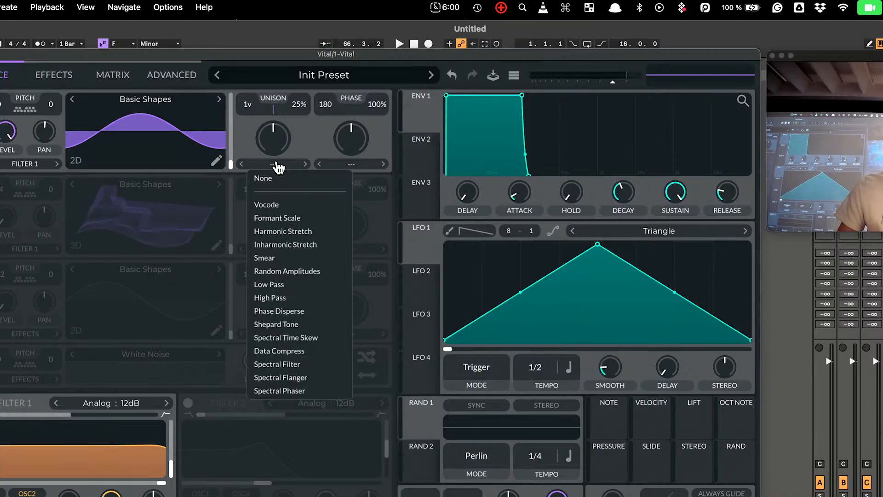
click(295, 258)
drag(280, 334, 299, 339)
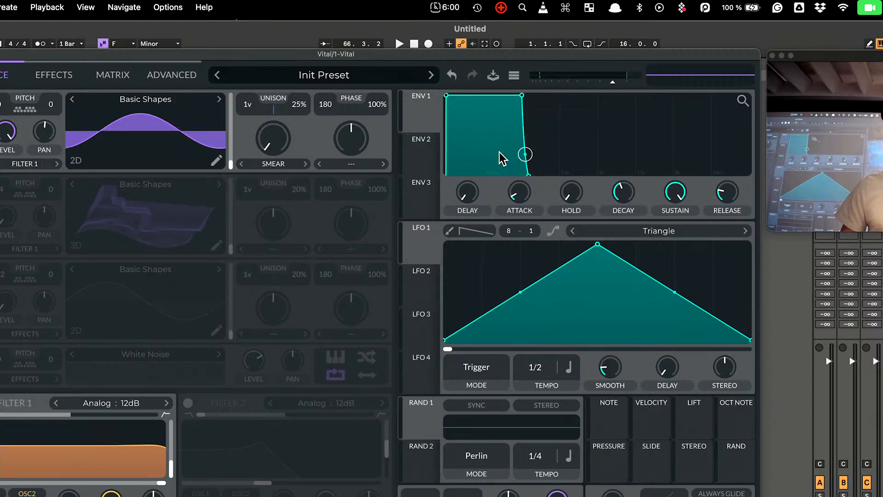
Route ENV 3 to oscillator 1's Smear amount and shape it into a short, fast decay
click(433, 168)
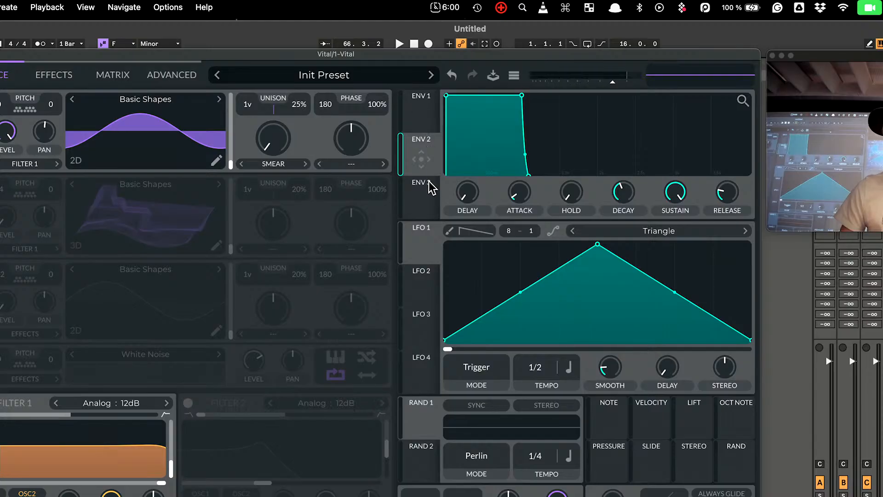
click(430, 202)
mouse_move(425, 202)
mouse_down()
mouse_move(312, 188)
mouse_move(274, 143)
mouse_move(282, 159)
mouse_up()
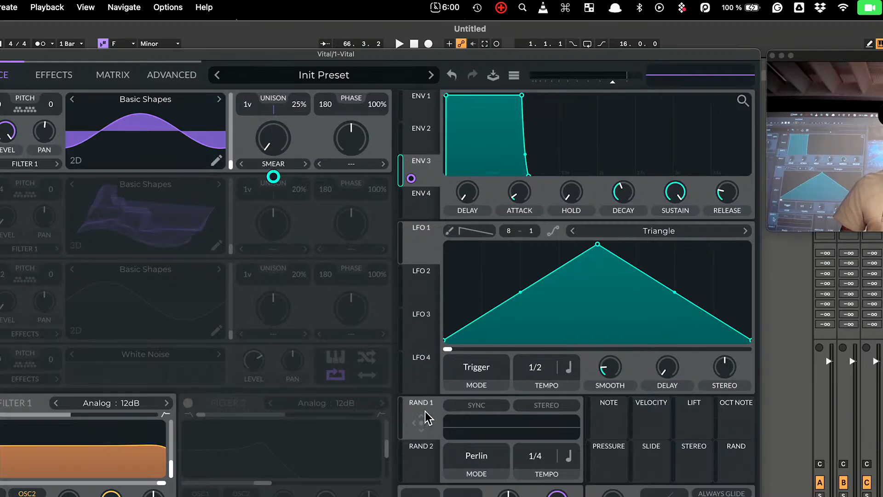
mouse_move(523, 96)
mouse_down()
mouse_move(517, 124)
mouse_move(465, 199)
mouse_move(476, 202)
mouse_up()
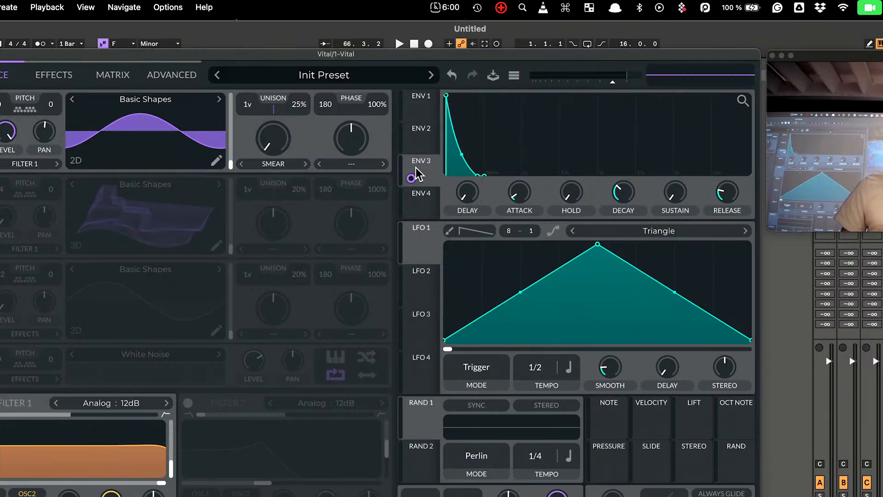
mouse_move(418, 172)
mouse_down()
mouse_move(282, 150)
mouse_move(426, 178)
mouse_move(469, 196)
mouse_up()
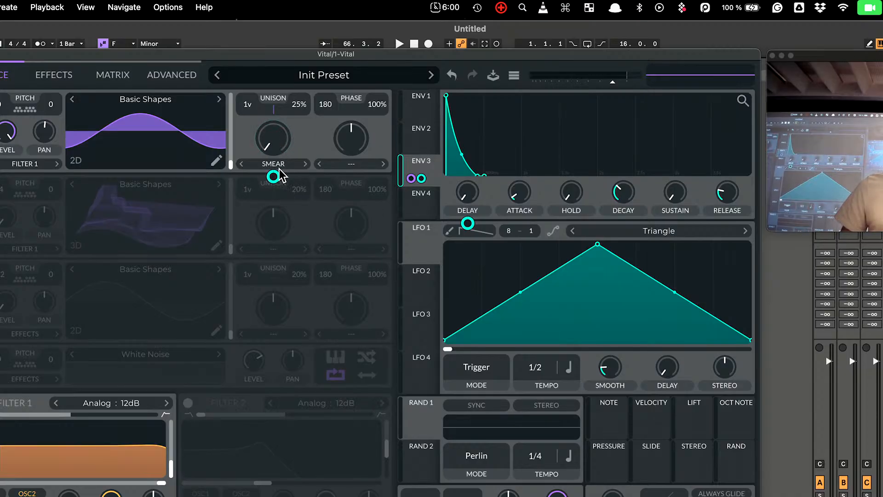
Turn Smear fully up, delete the stray ENV 3 routing, and route ENV 3 to Smear again
mouse_move(274, 178)
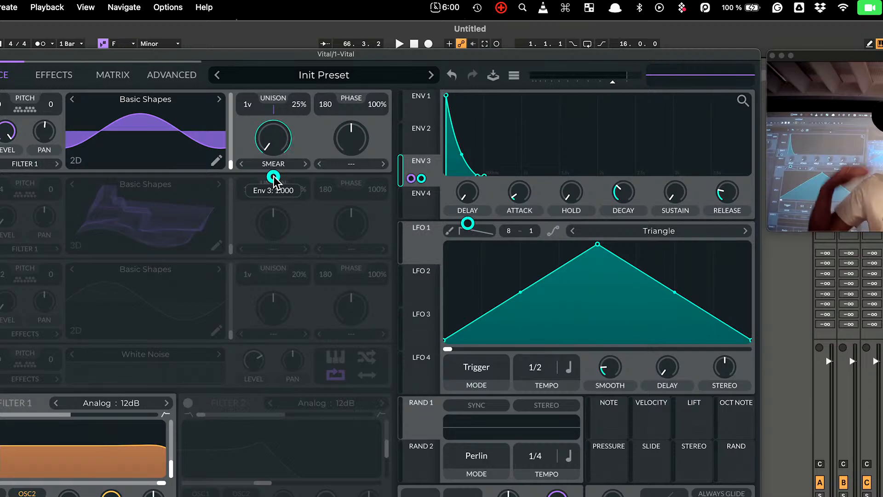
mouse_move(272, 137)
drag(272, 136, 264, 6)
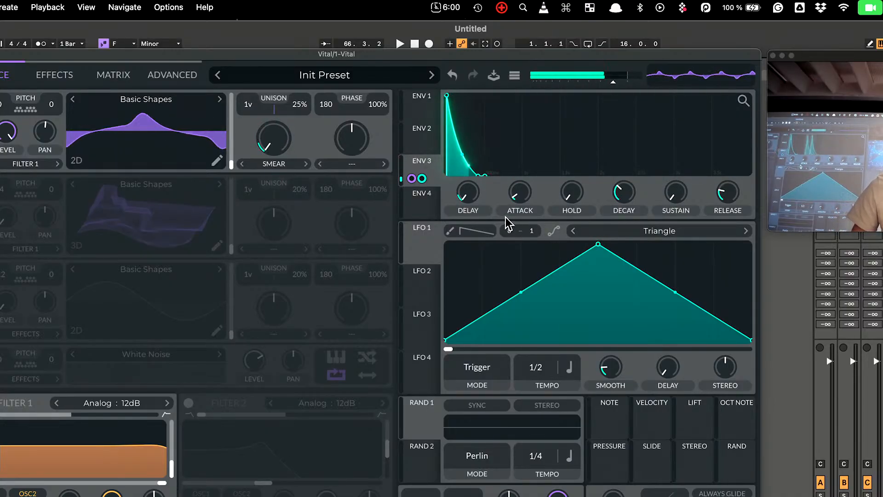
mouse_move(466, 193)
double_click(472, 224)
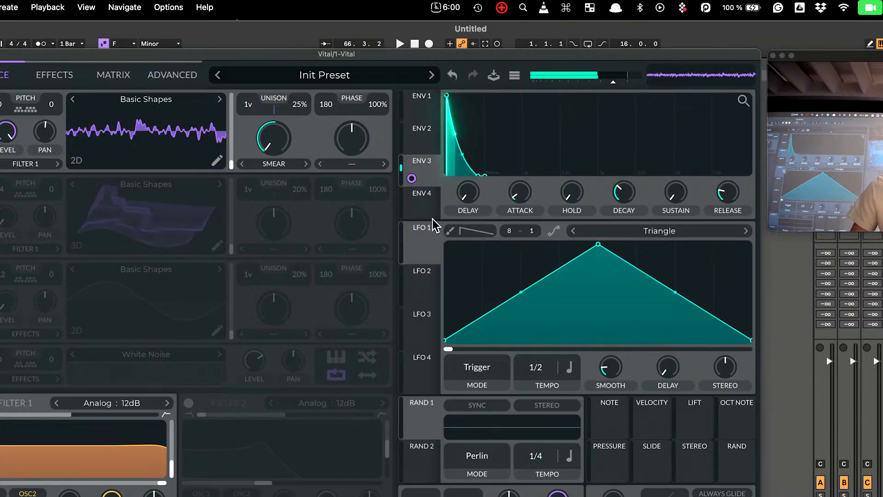
mouse_move(412, 179)
mouse_down()
mouse_move(339, 181)
mouse_move(269, 150)
mouse_move(273, 166)
mouse_up()
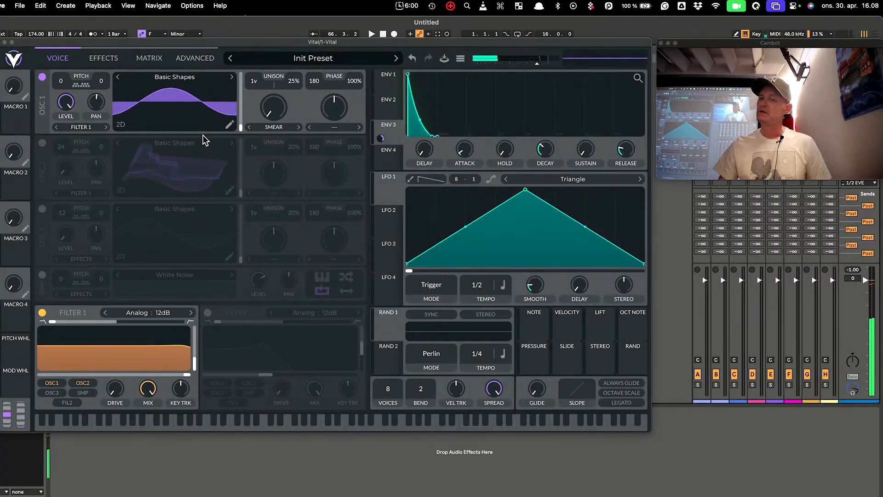
Reshape ENV 3 with a longer attack and adjusted decay for a quick rise and short fall
drag(408, 76, 591, 75)
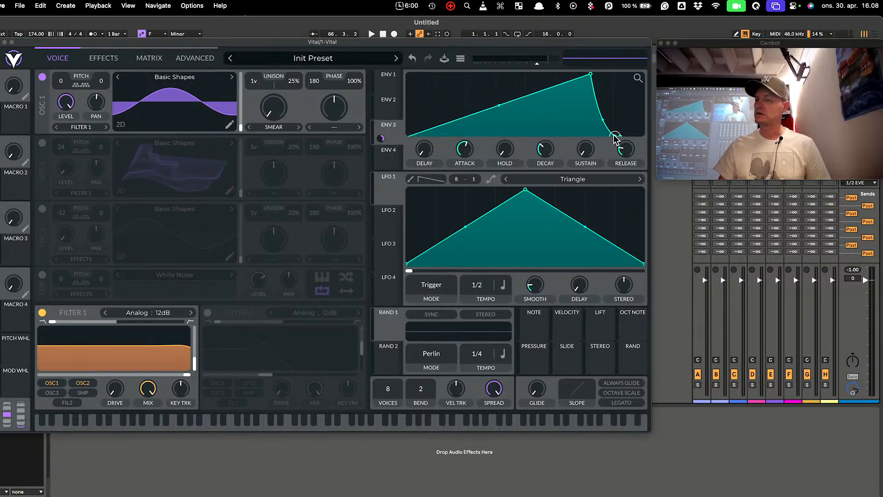
drag(614, 136, 460, 161)
mouse_move(551, 169)
drag(551, 165, 547, 157)
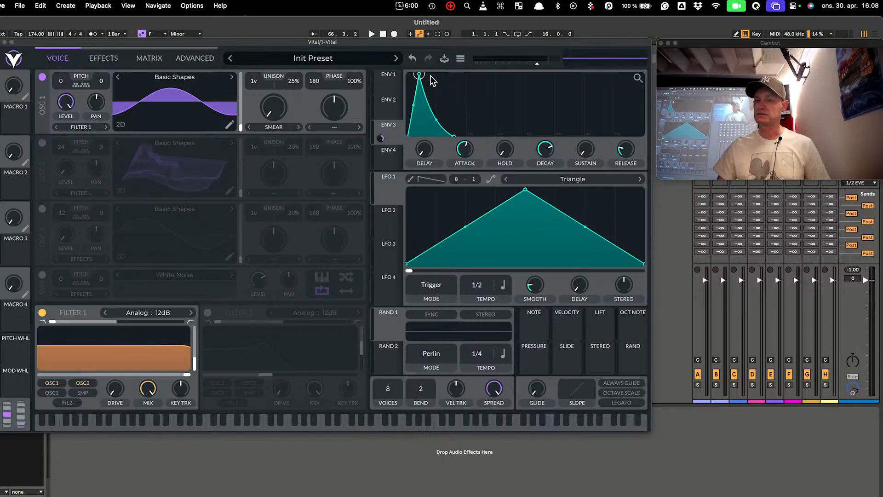
Audition single notes and a chord, then route ENV 3 to oscillator 1's unison voices
key(f)
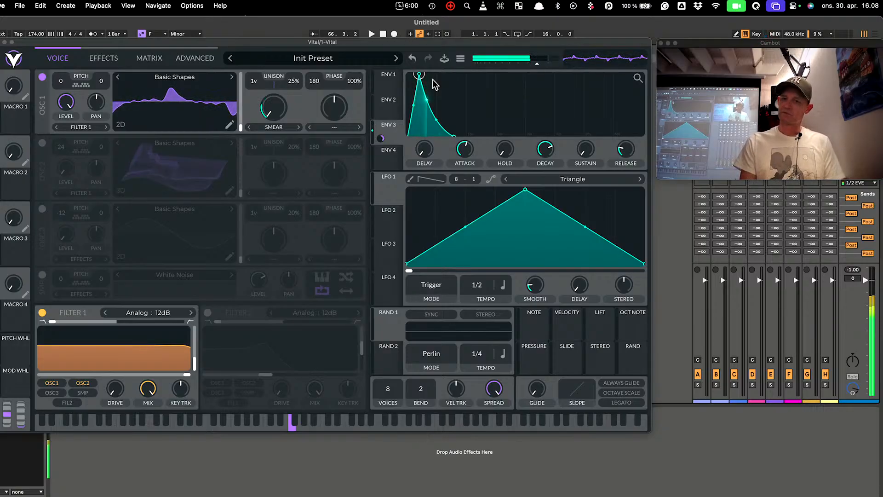
key(h)
key(a)
key(f)
key(h)
key(k)
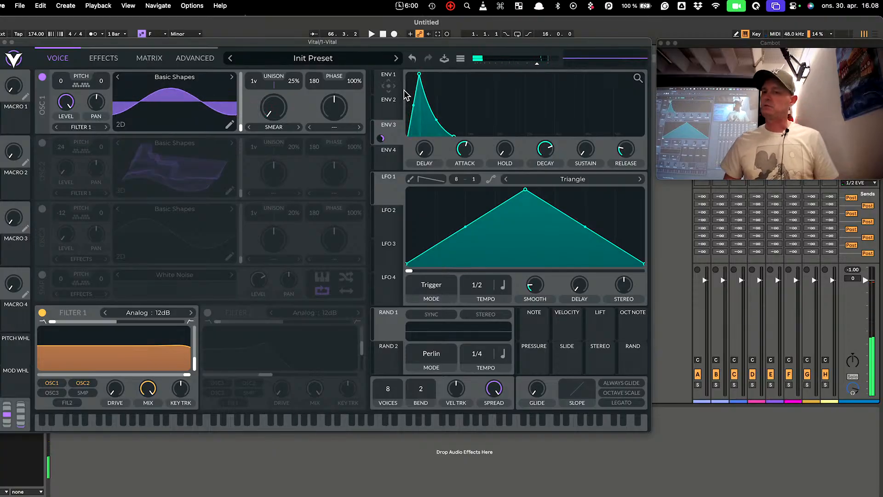
drag(382, 138, 266, 111)
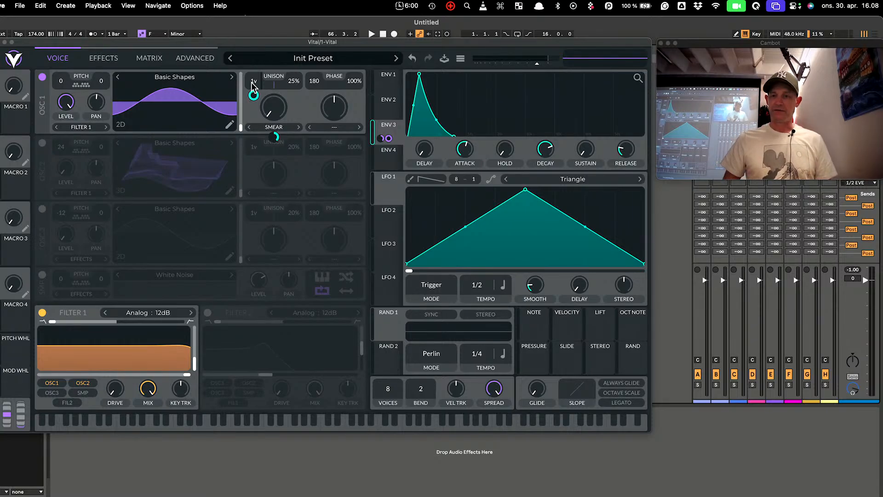
Set oscillator 1's unison to 16 voices at 0% detune, with ENV 3 modulating the detune
drag(293, 83, 307, 181)
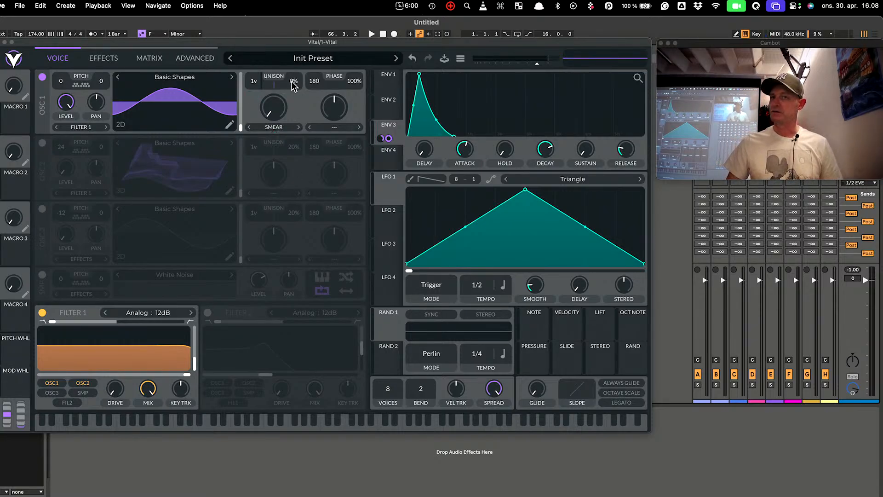
mouse_move(254, 83)
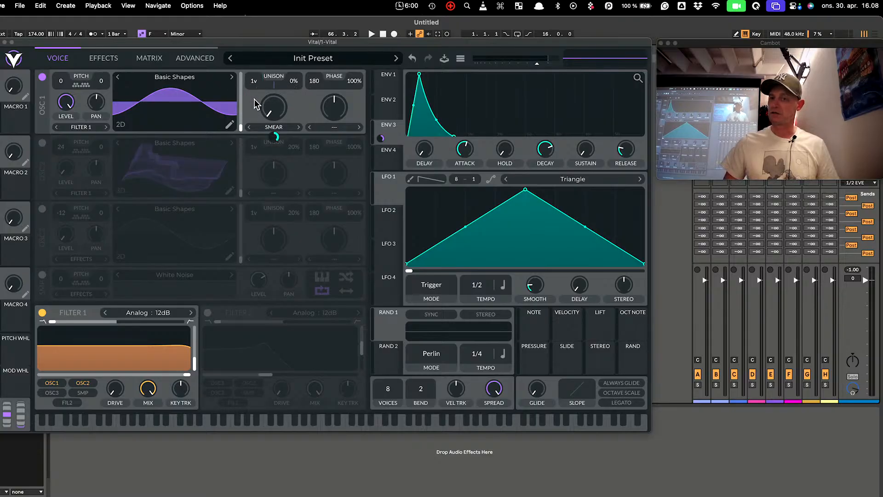
drag(254, 82, 262, 4)
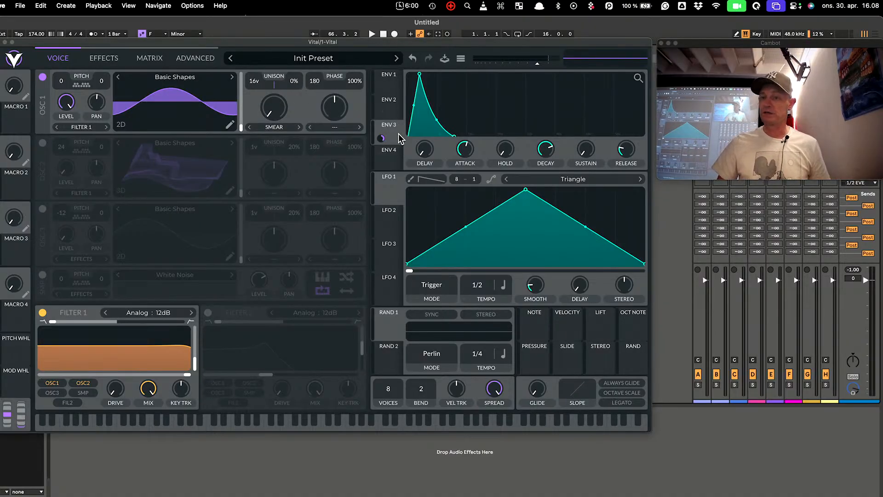
drag(399, 137, 296, 97)
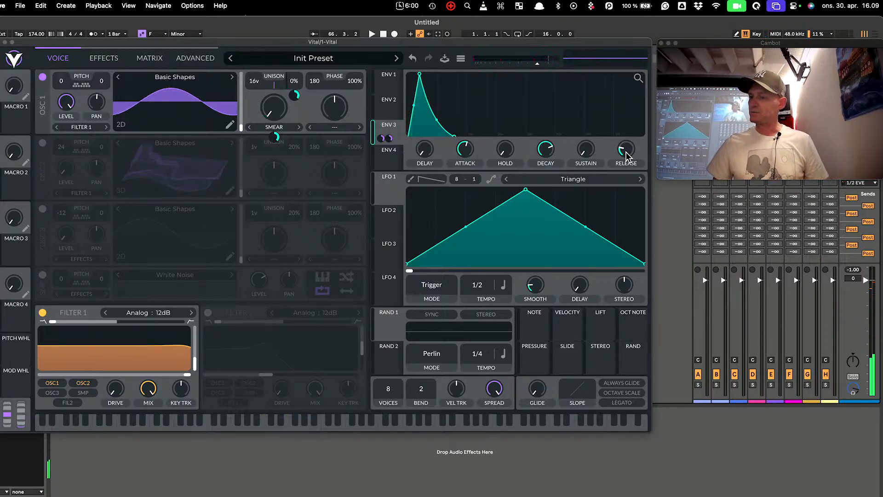
Raise ENV 3's sustain and release, shorten its decay, then display ENV 1
drag(586, 154, 585, 121)
drag(547, 151, 548, 167)
mouse_move(630, 151)
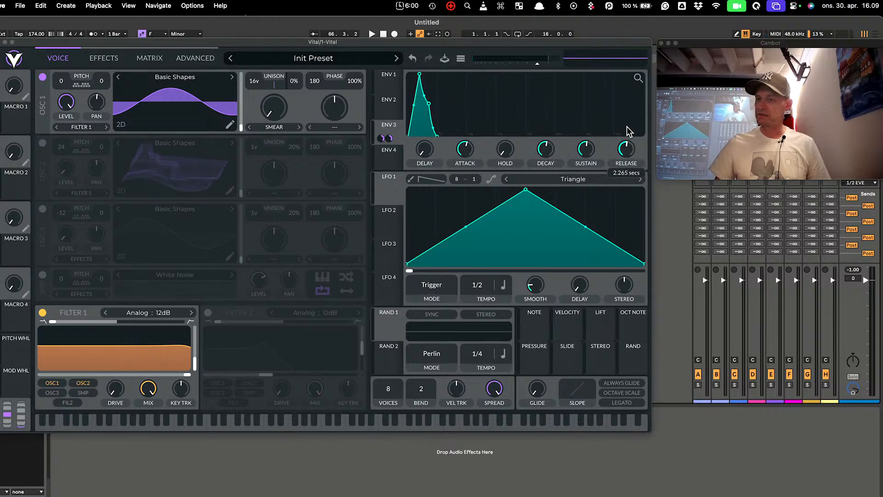
drag(630, 131, 629, 125)
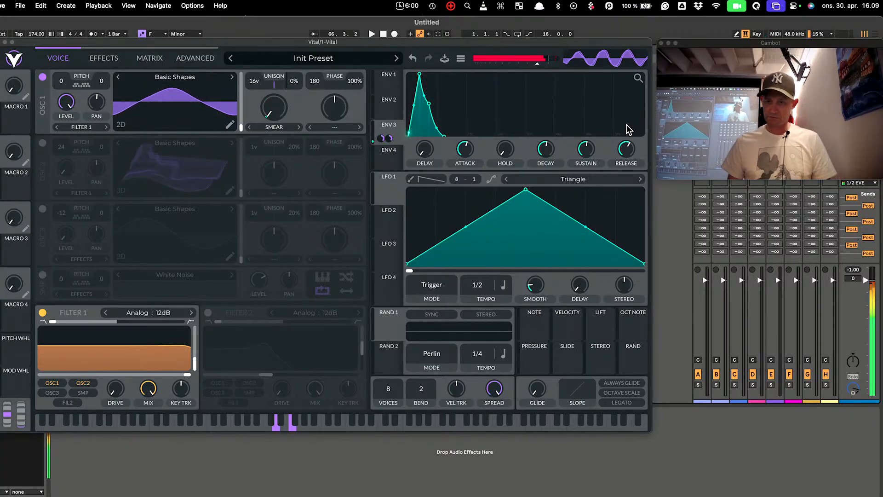
click(394, 77)
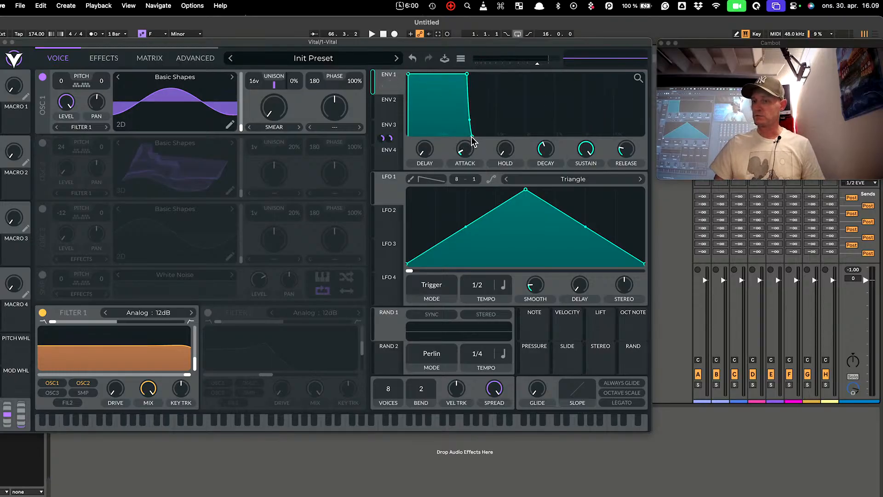
drag(472, 137, 528, 152)
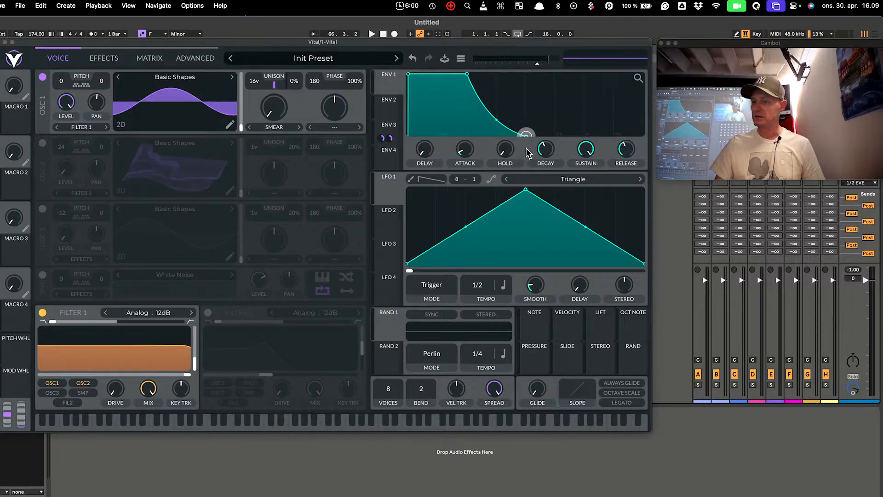
drag(630, 151, 627, 137)
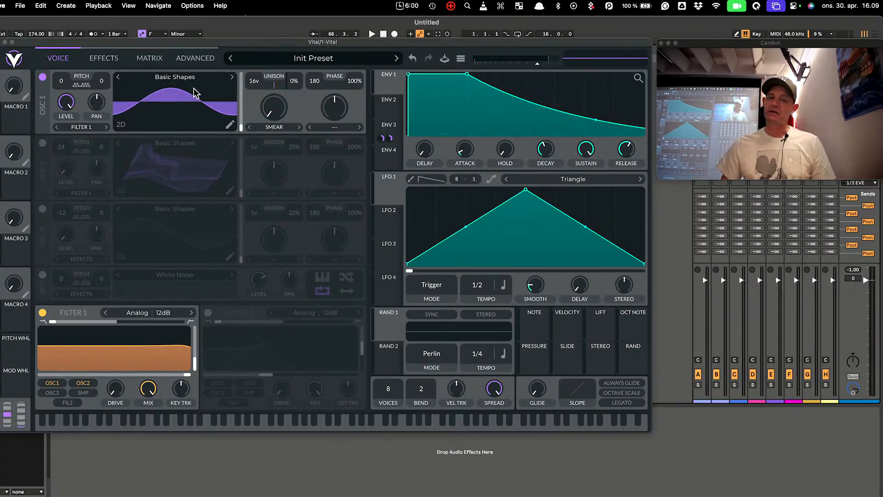
Set OSC 1's distortion to FM <- Osc 2, route ENV 3 to its amount, and enable OSC 2
click(343, 133)
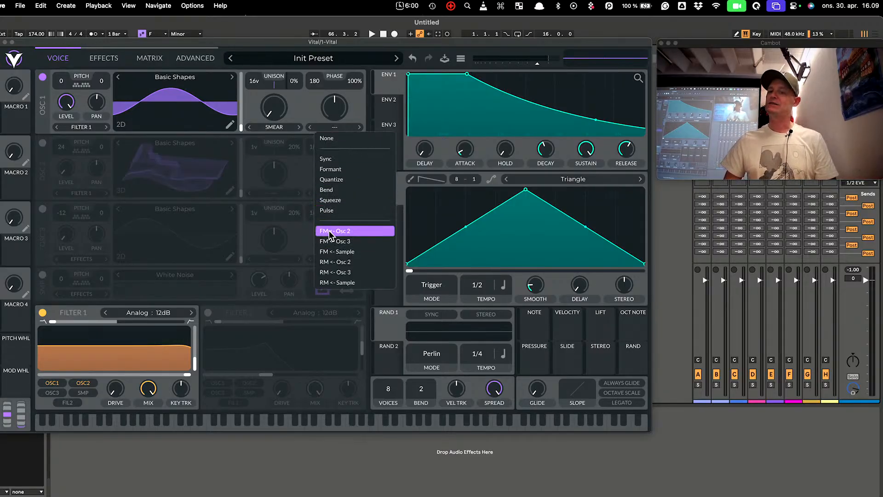
click(347, 232)
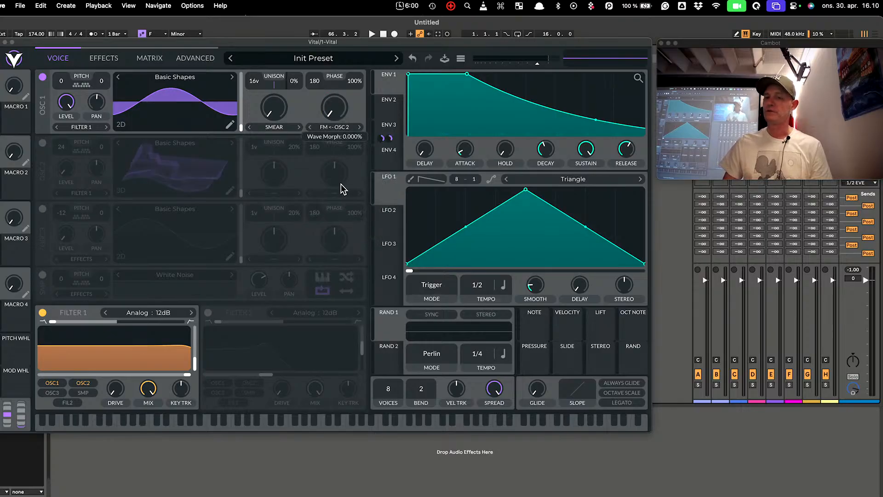
drag(397, 138, 339, 138)
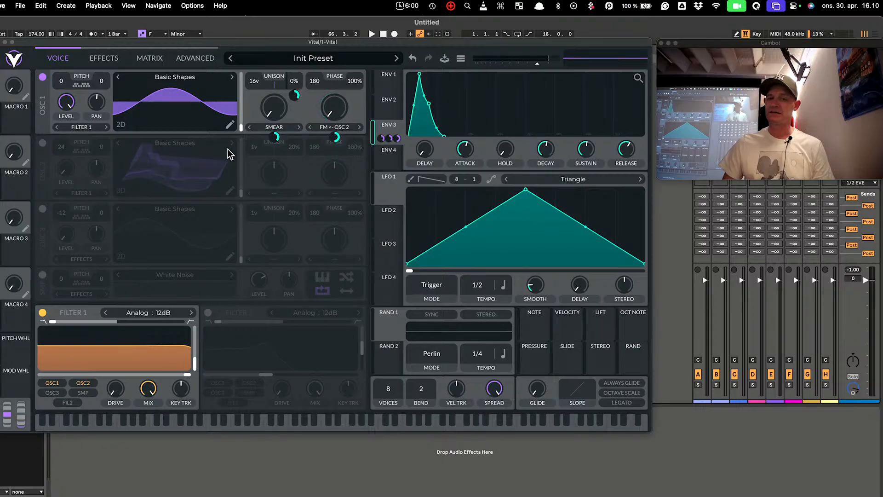
click(43, 144)
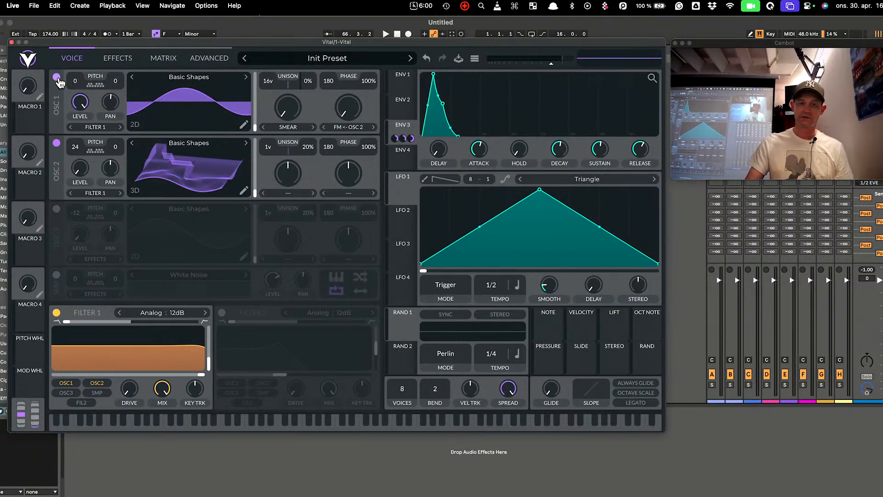
Set OSC 2's level to about 0.395, then route ENV 3 to OSC 1's FM (0.510) and phase
click(57, 78)
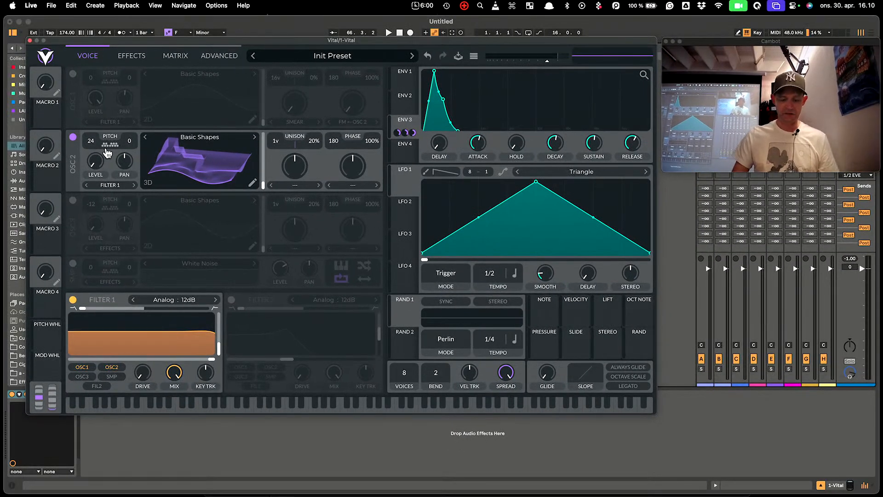
drag(97, 159, 94, 111)
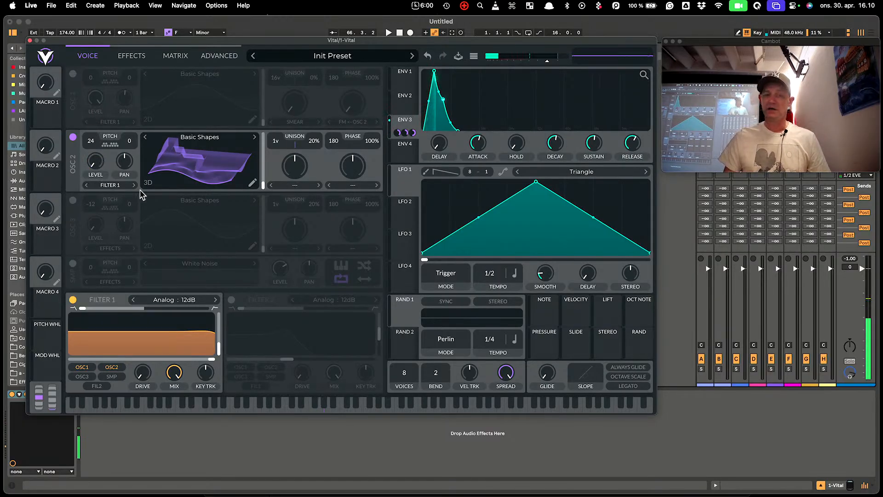
click(74, 75)
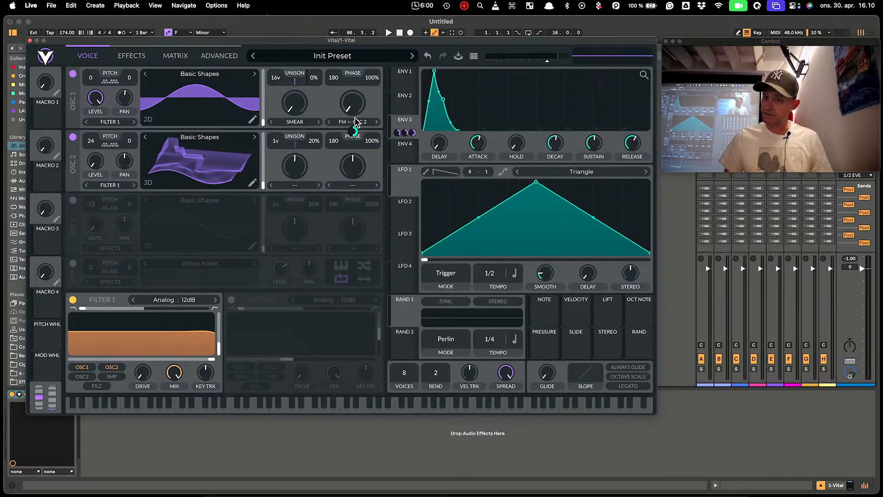
mouse_move(354, 123)
mouse_down()
mouse_move(354, 132)
mouse_move(352, 91)
mouse_move(355, 118)
mouse_move(344, 119)
mouse_up()
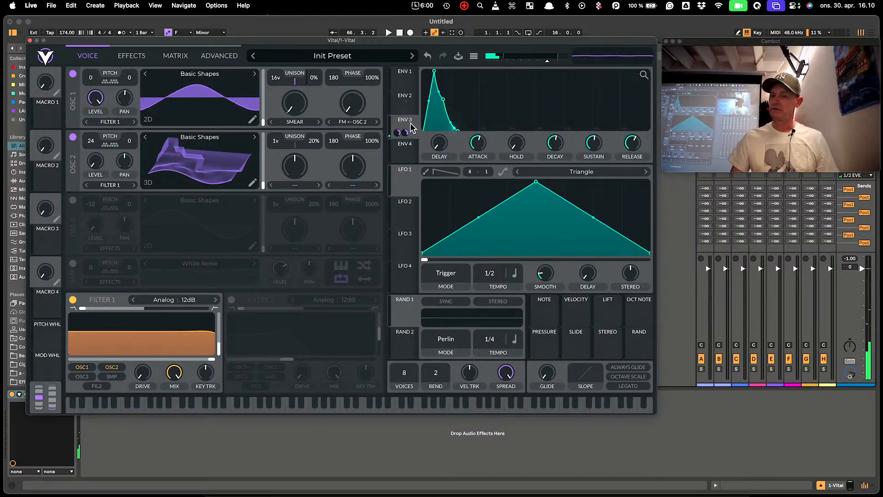
drag(411, 127, 352, 131)
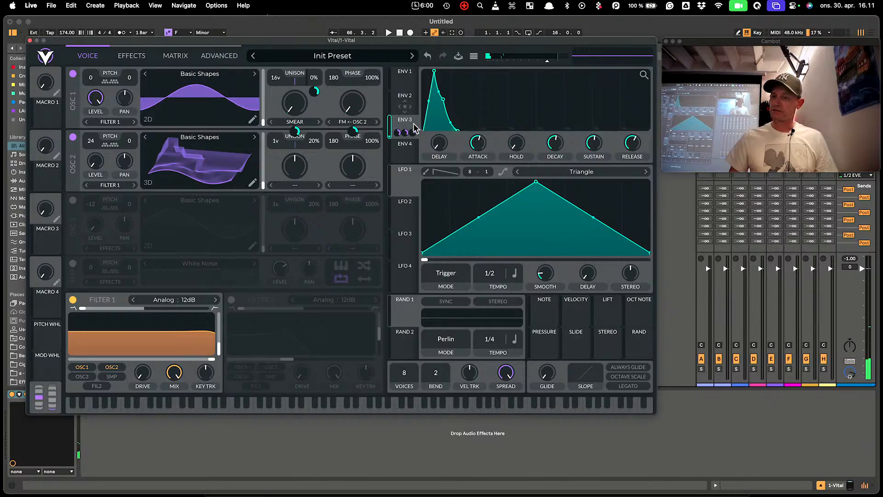
Give ENV 2 a 2.478 s attack, a hold stage and 1.286 s release, modulating OSC 1's wavetable position
click(403, 104)
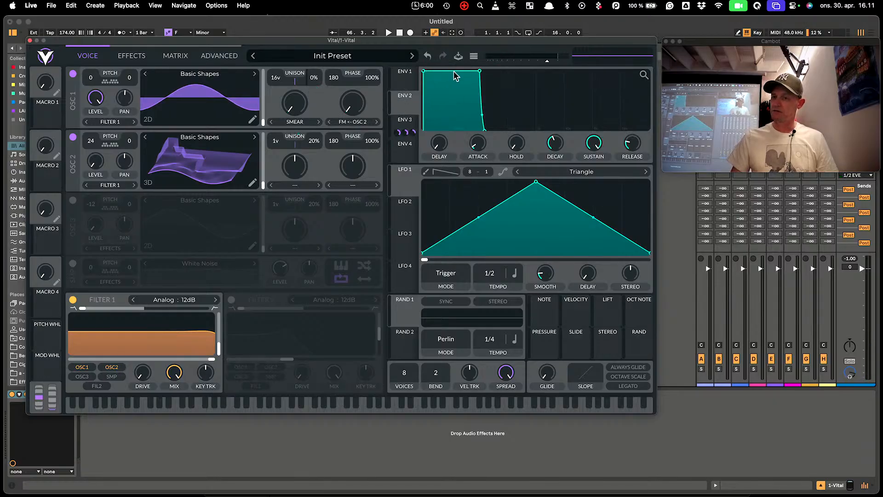
drag(428, 72, 510, 72)
drag(479, 151, 481, 145)
drag(639, 147, 631, 124)
click(614, 106)
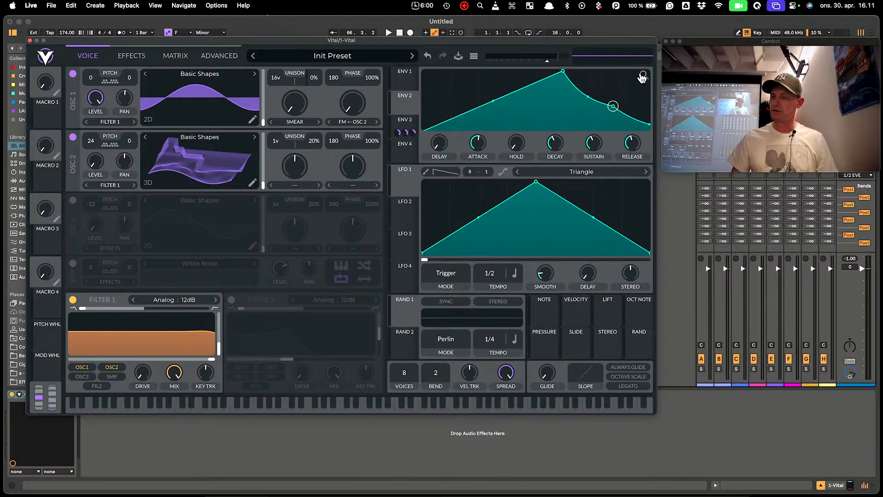
mouse_move(643, 75)
mouse_down()
mouse_move(642, 64)
mouse_move(643, 92)
mouse_up()
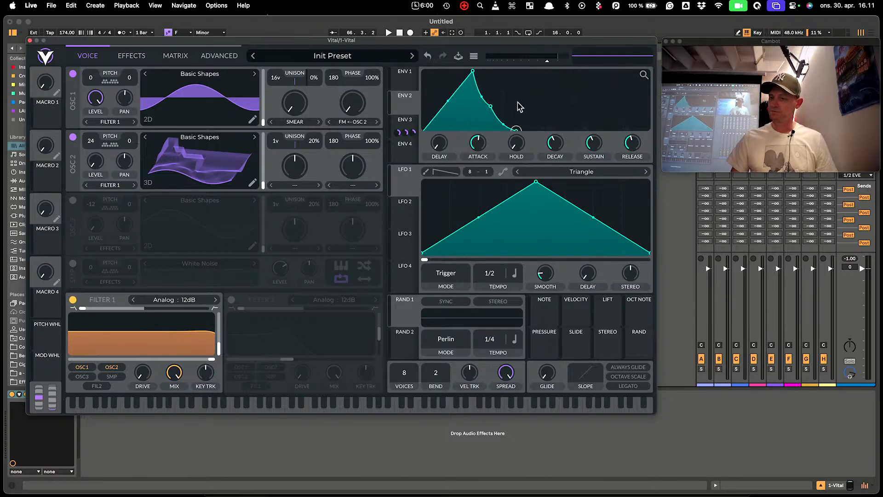
drag(487, 70, 508, 73)
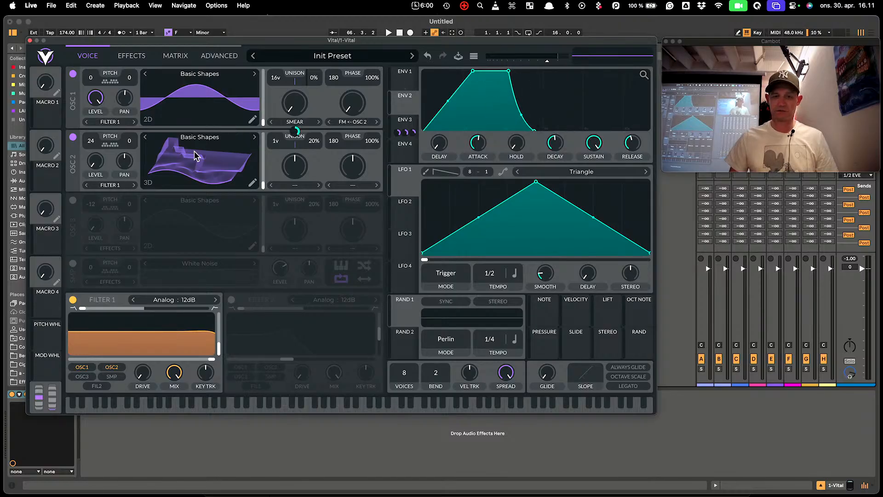
drag(402, 100, 250, 99)
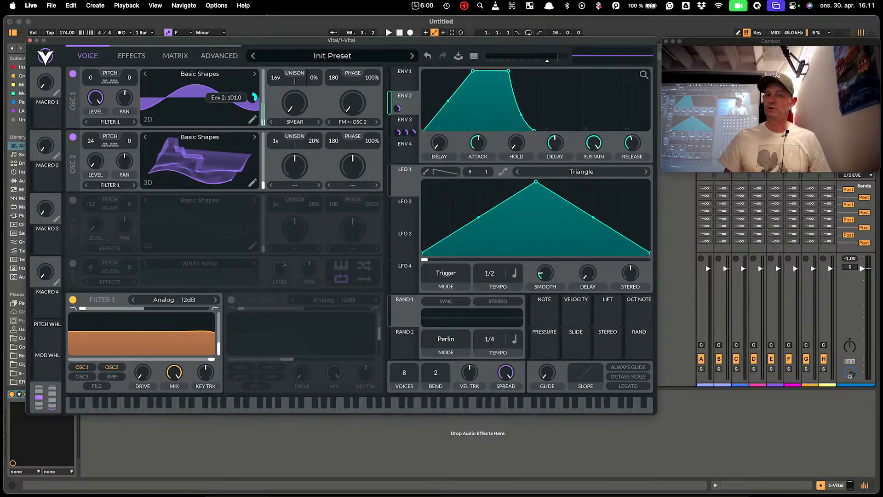
click(148, 121)
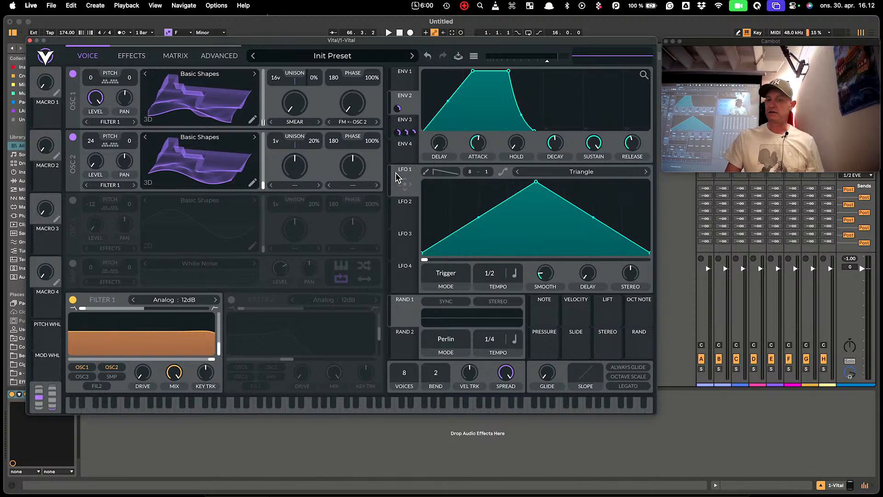
Change Live's project tempo from 174 to 120, moving the Vital window aside and back
drag(143, 40, 312, 93)
double_click(70, 33)
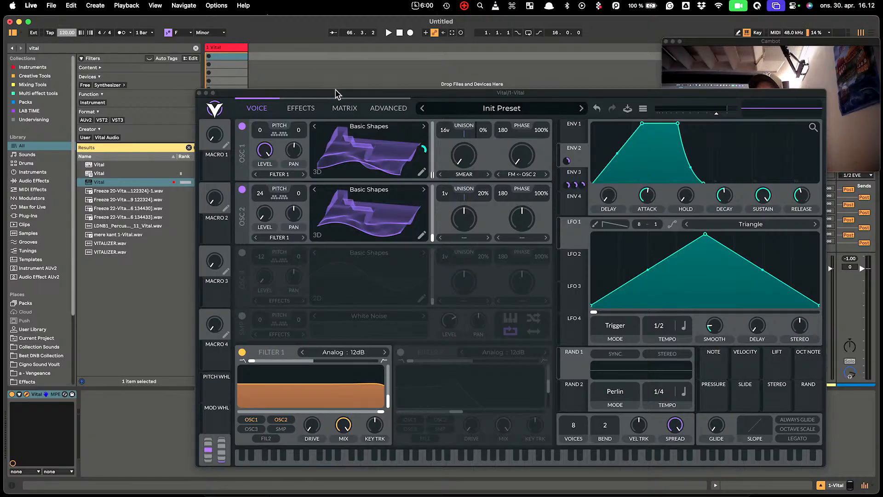
drag(543, 93, 408, 41)
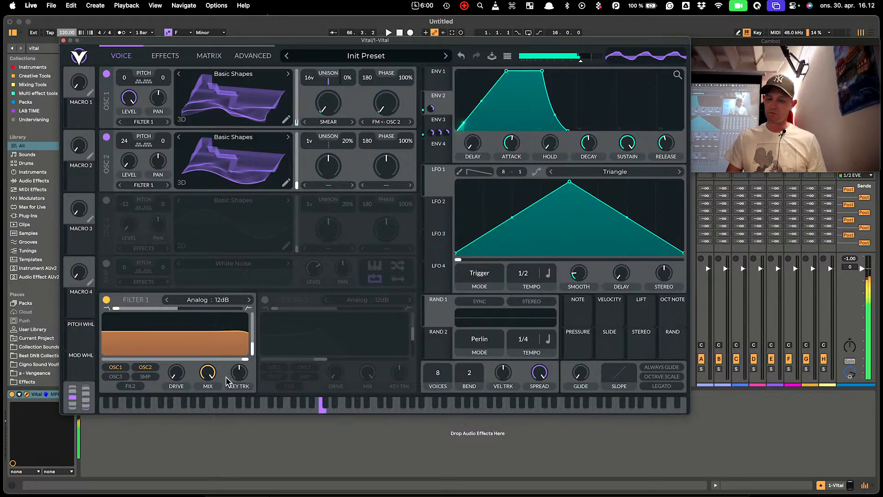
Lower Filter 1's cutoff to about 74 semitones and modulate it with LFO 1 at 50.27
drag(243, 360, 346, 326)
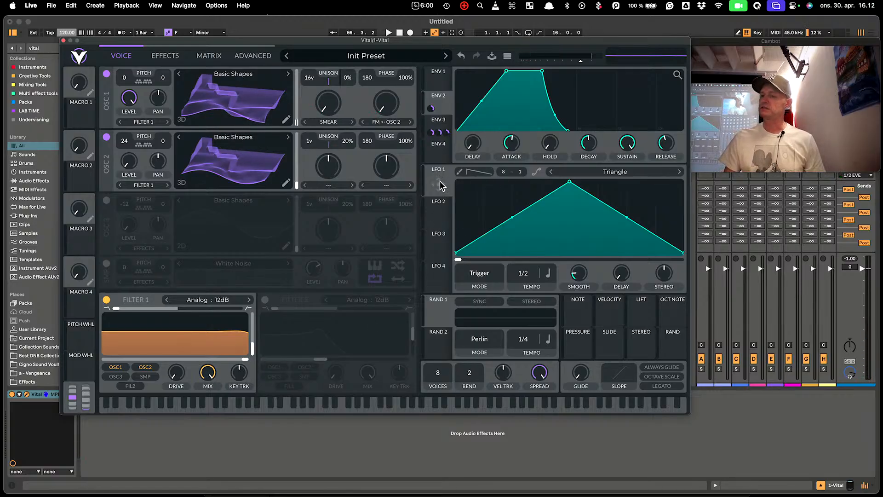
drag(440, 186, 177, 361)
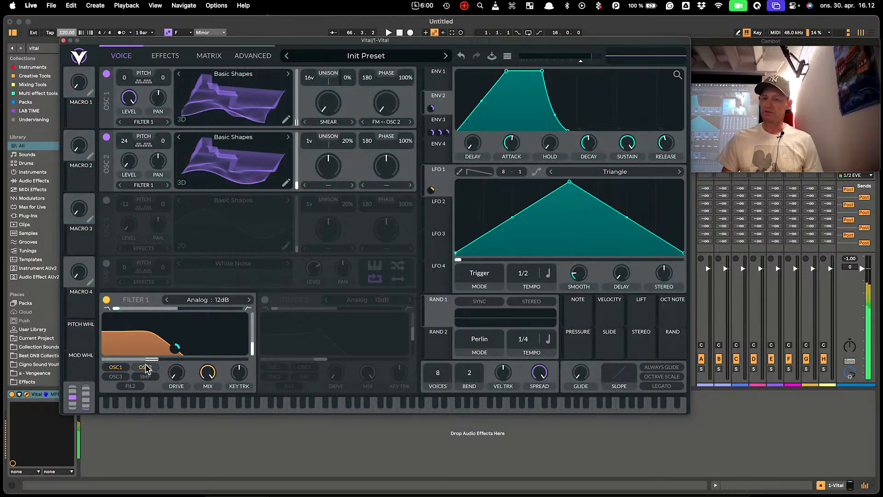
mouse_move(178, 355)
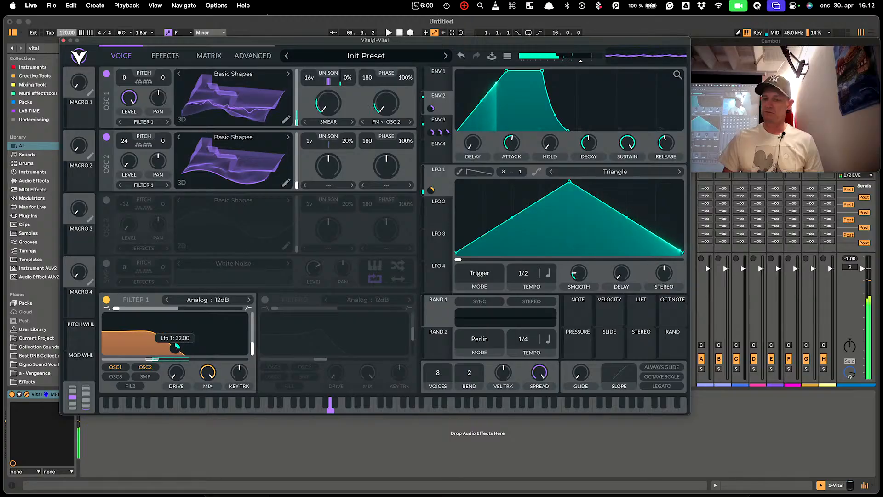
drag(176, 350, 177, 344)
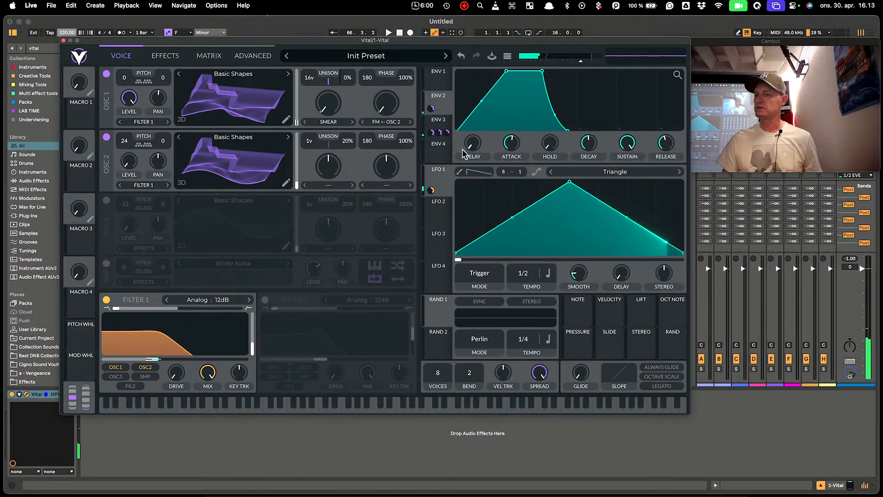
Paint curved falling saw ramps into LFO 1 and make its step grid finer (16 steps)
click(460, 173)
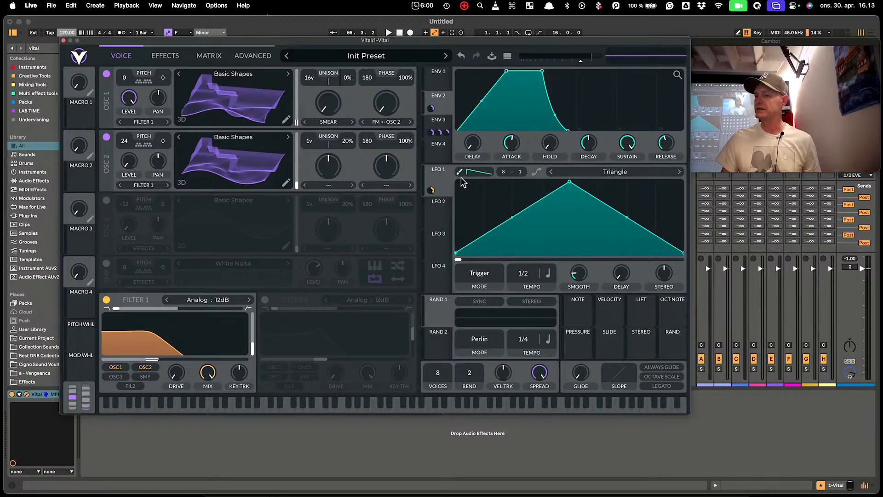
mouse_move(461, 183)
mouse_down()
mouse_move(566, 146)
mouse_move(671, 137)
mouse_up()
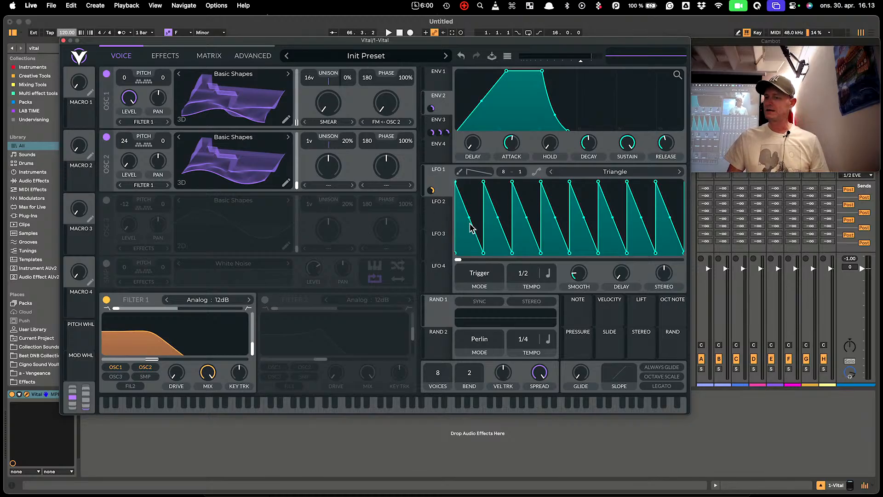
drag(469, 218, 459, 246)
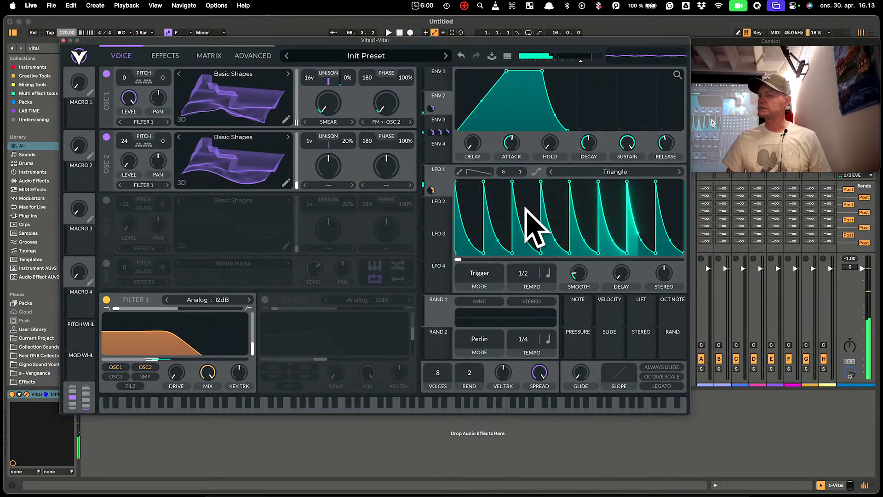
drag(504, 163, 506, 140)
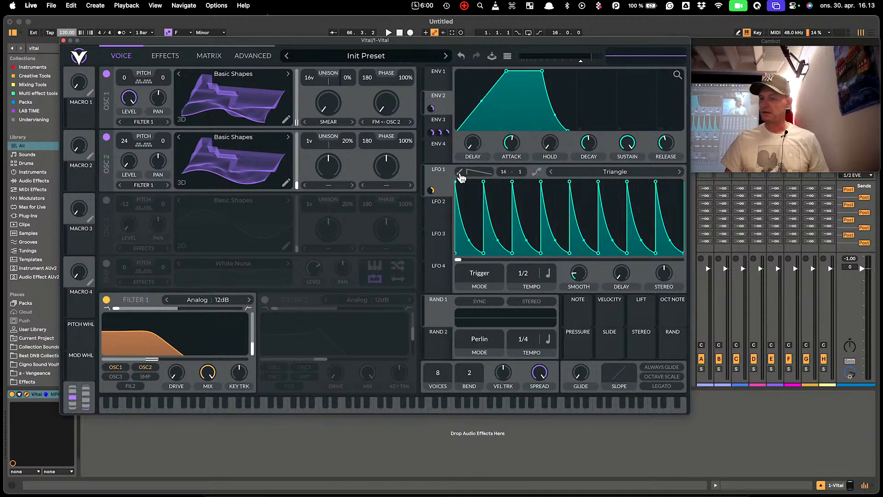
Paint extra short peaks and a low bump into LFO 1's pattern
click(461, 173)
click(532, 209)
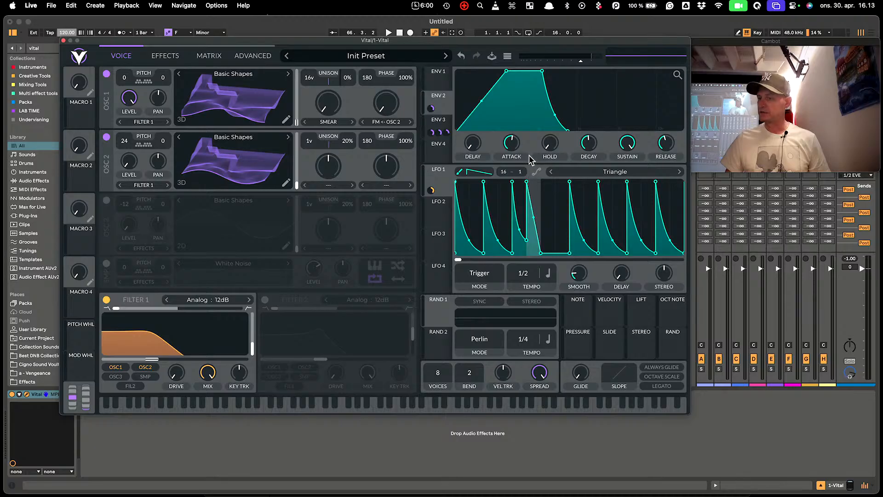
click(544, 198)
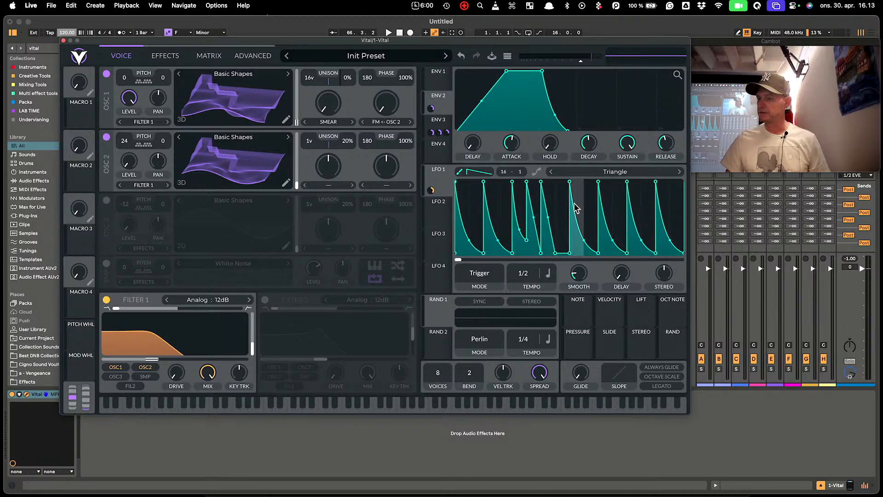
mouse_move(572, 243)
mouse_down()
mouse_move(585, 240)
mouse_move(596, 272)
mouse_move(572, 273)
mouse_move(592, 200)
mouse_move(591, 154)
mouse_move(610, 157)
mouse_up()
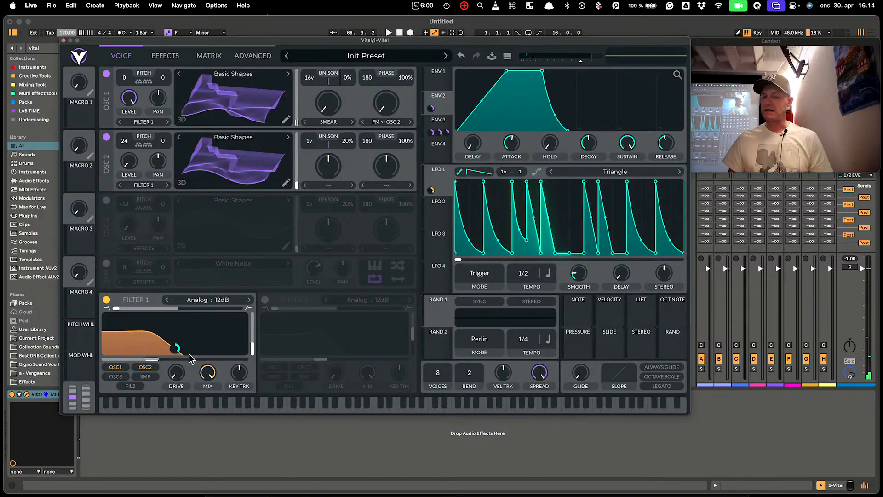
Raise Filter 1's cutoff to 118 semitones with about 57% resonance, and enable Filter 2
drag(157, 358, 163, 361)
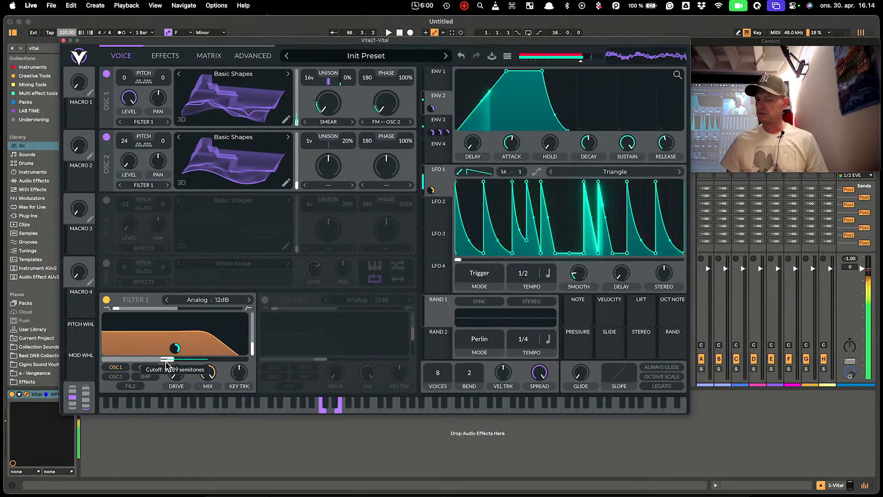
mouse_move(249, 353)
mouse_down()
mouse_move(252, 323)
mouse_move(253, 340)
mouse_up()
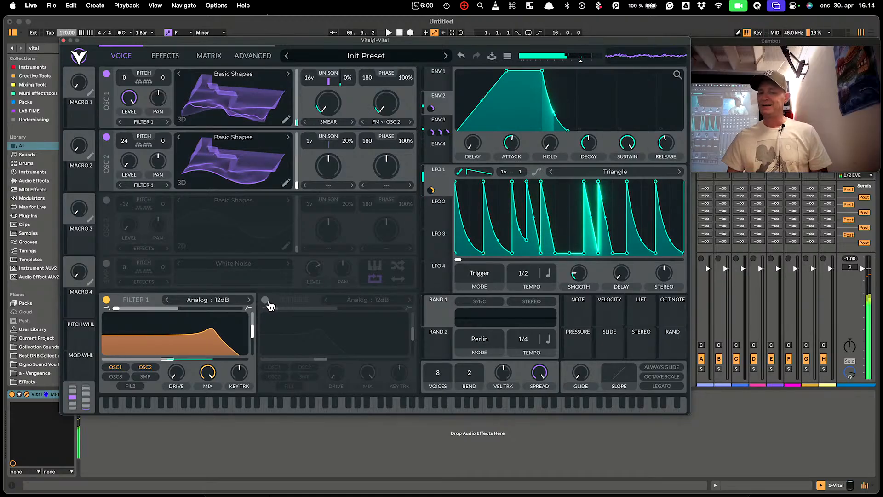
click(265, 300)
Enable FIL2 input on Filter 1 and FIL1 input on Filter 2, then lower Filter 2's cutoff
click(141, 385)
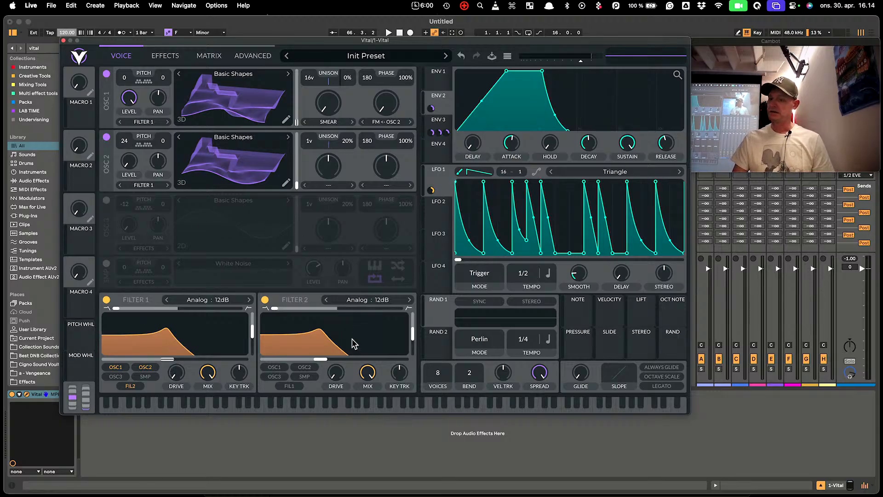
click(290, 385)
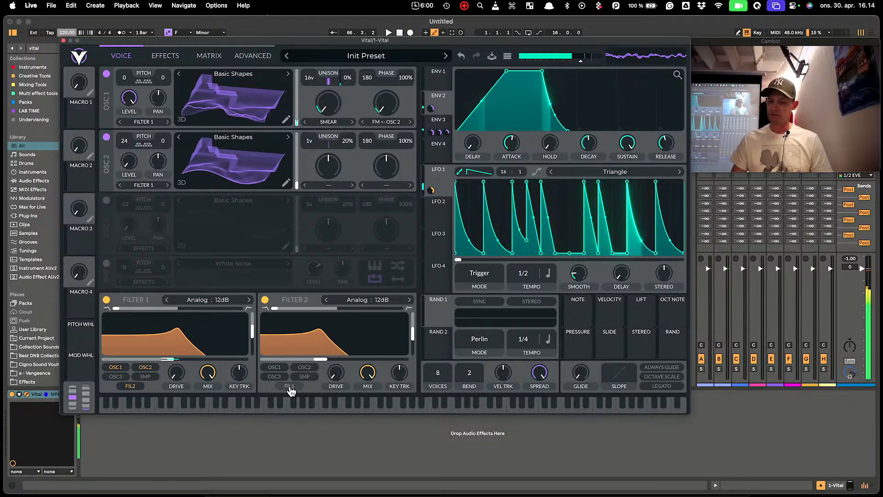
drag(319, 359, 296, 360)
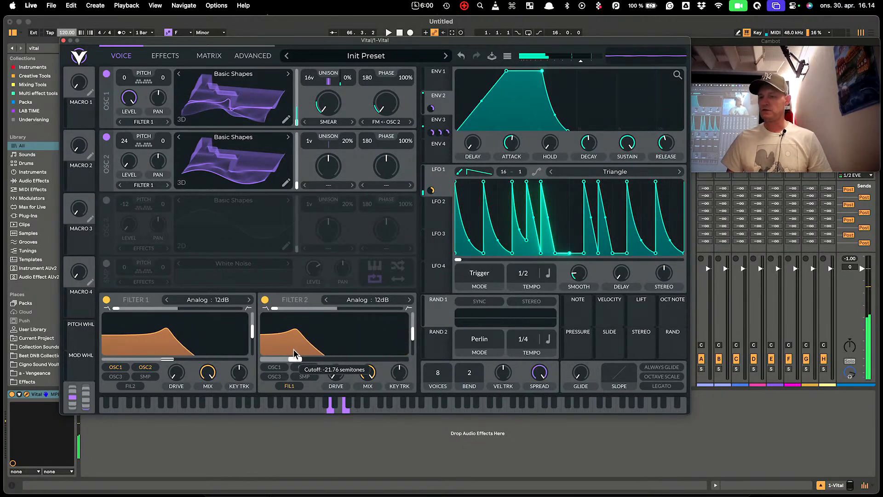
Reshape LFO 2 into an exponential rising ramp at 2/1 and route it to Filter 2's cutoff
click(433, 212)
drag(569, 182, 684, 183)
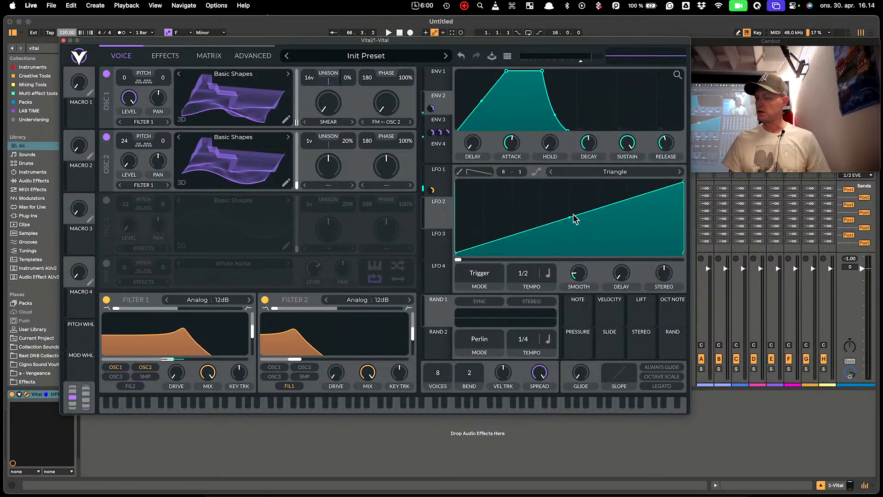
drag(571, 217, 578, 230)
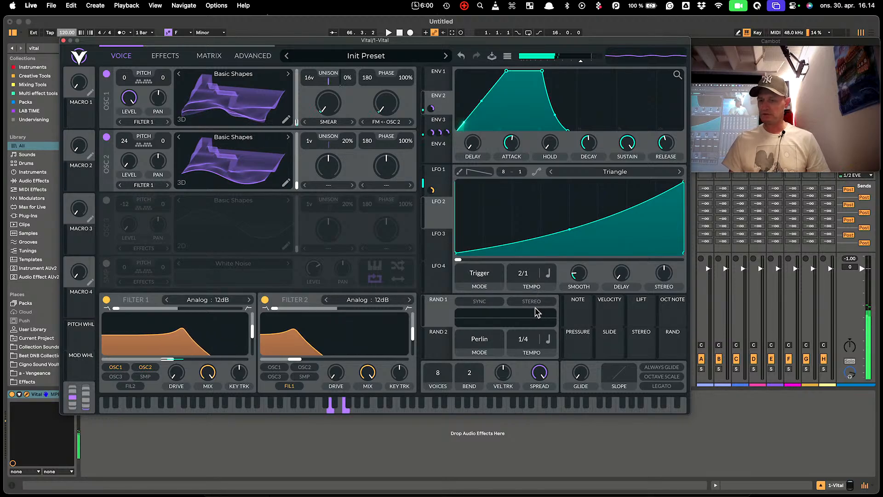
drag(439, 216, 301, 350)
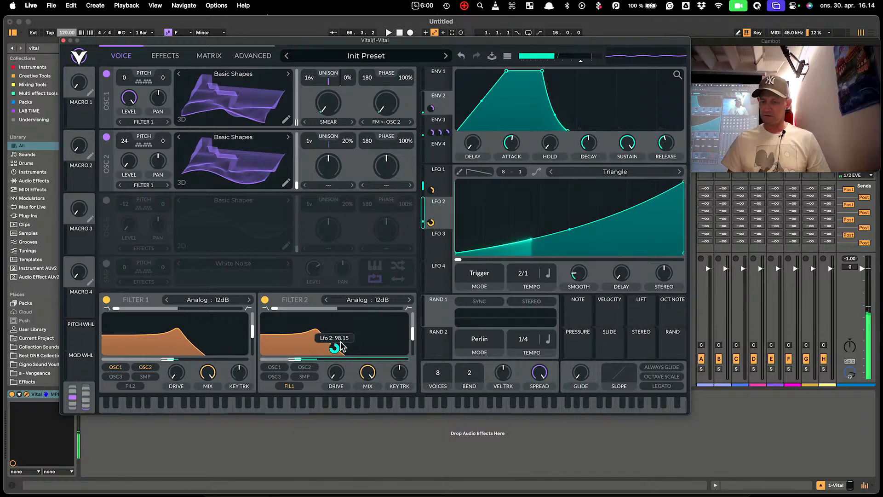
Change LFO 2's mode from Trigger to Envelope so it sweeps Filter 2 once per note
click(493, 277)
click(495, 311)
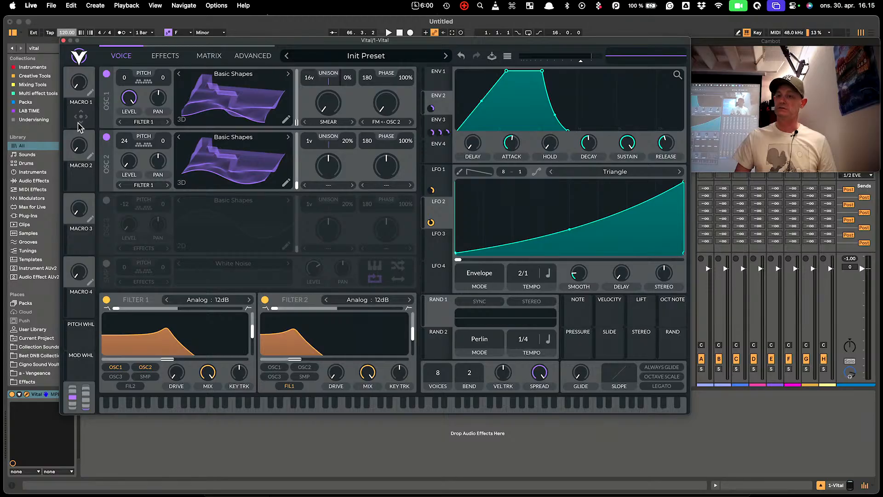
Assign Macro 1 as a modulation source to both Filter 1 and Filter 2
mouse_move(441, 85)
mouse_down()
mouse_move(157, 106)
mouse_move(79, 75)
mouse_move(440, 83)
mouse_up()
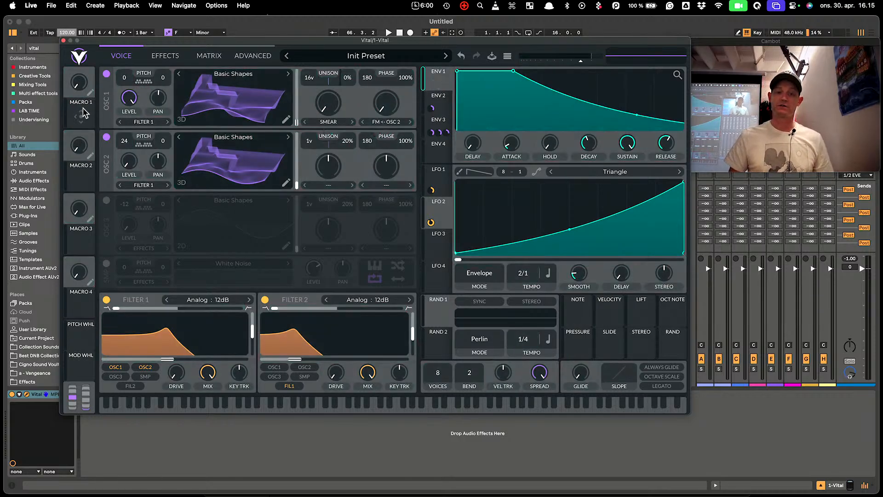
drag(87, 116, 128, 97)
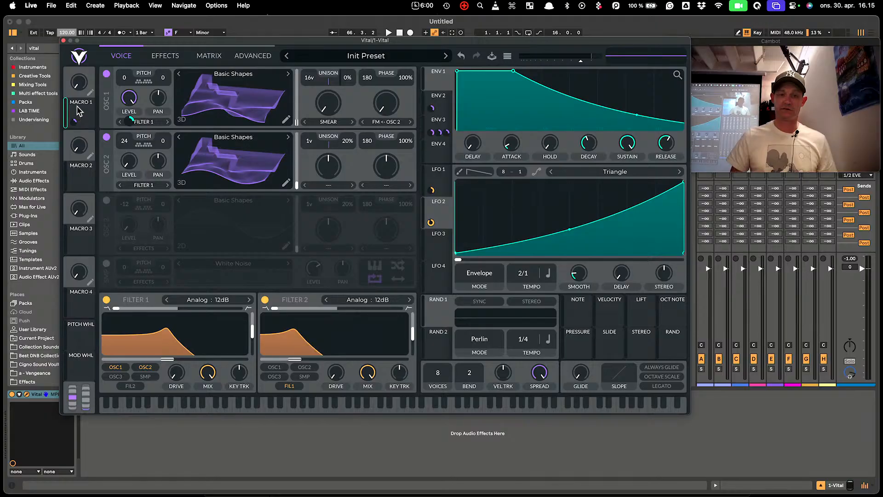
drag(91, 124, 123, 203)
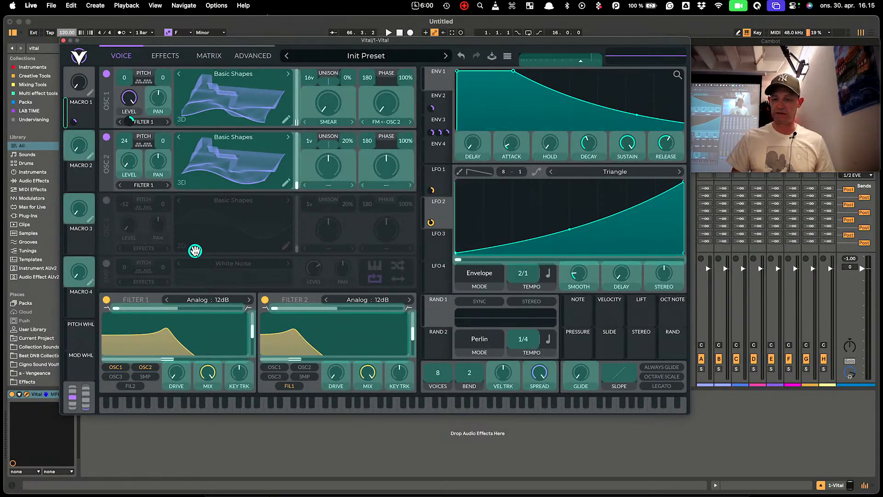
mouse_move(195, 251)
mouse_down()
mouse_move(177, 353)
mouse_move(162, 351)
mouse_up()
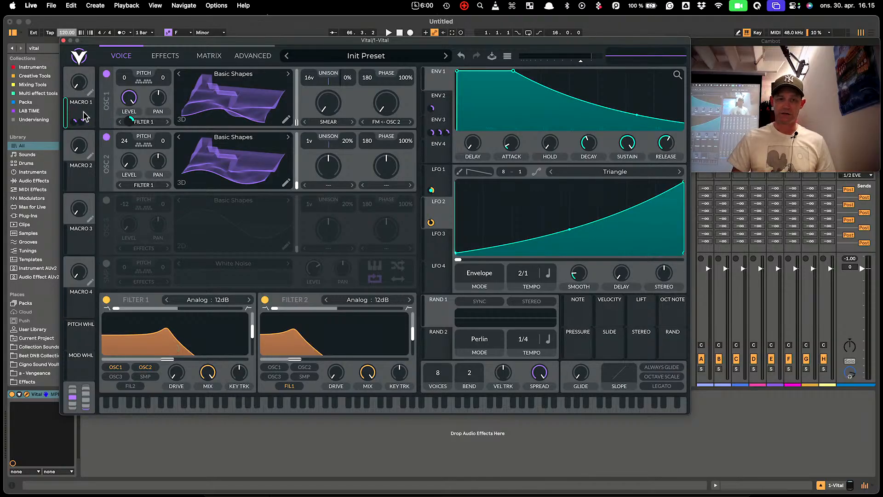
drag(84, 114, 334, 348)
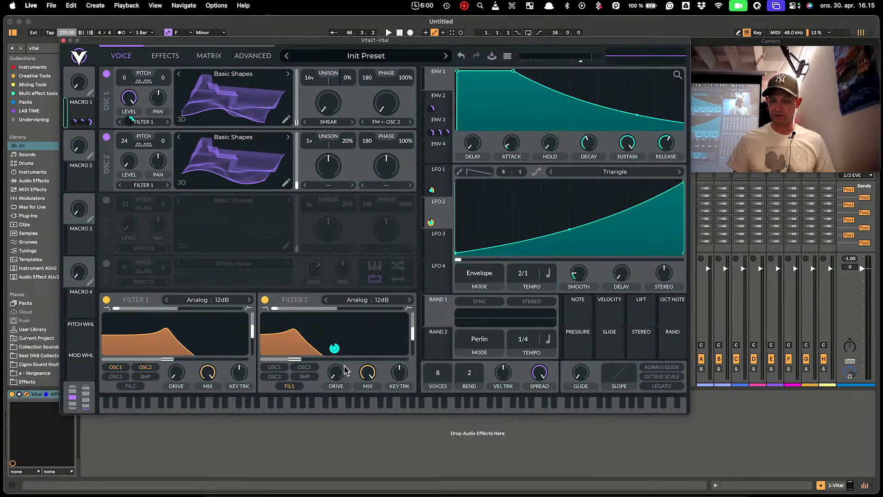
Sweep Macro 1 up and back to zero to hear the filters, then show the Effects page
drag(84, 88, 63, 14)
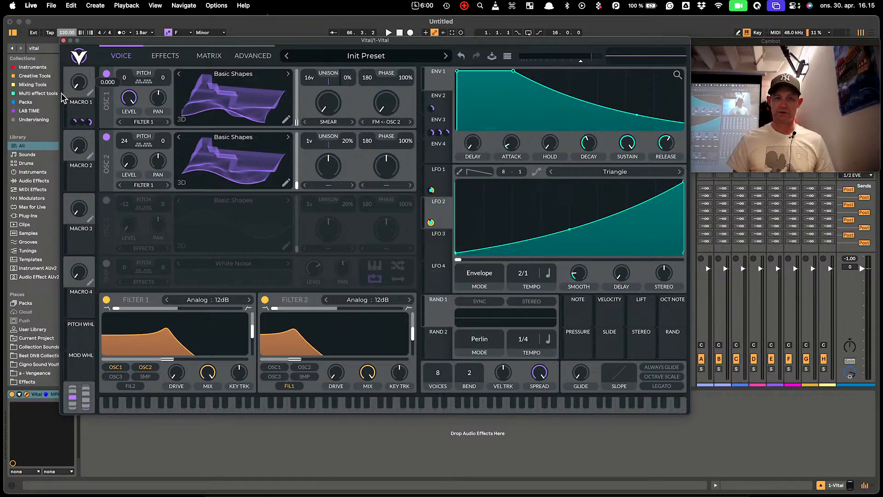
drag(61, 93, 41, 238)
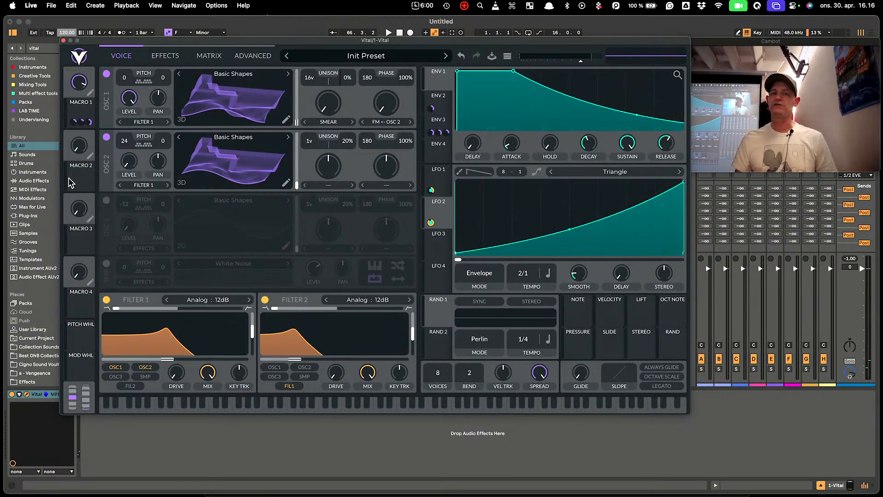
double_click(88, 118)
double_click(81, 121)
drag(74, 121, 72, 128)
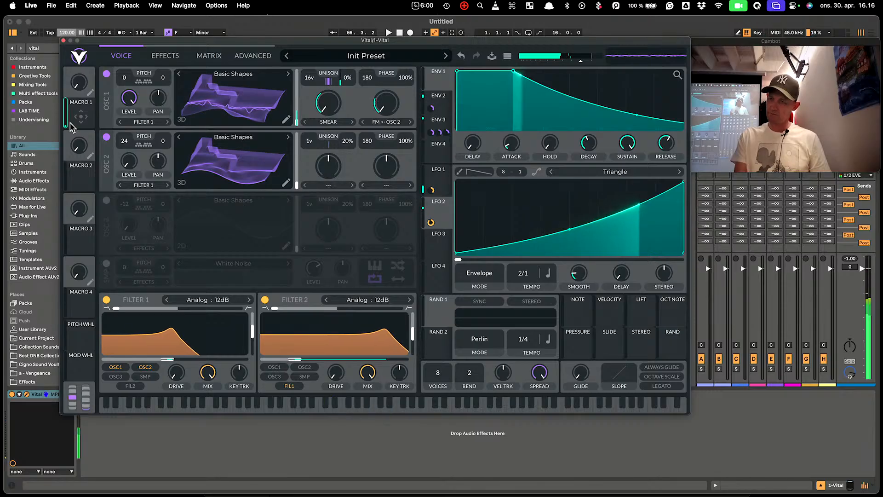
click(162, 57)
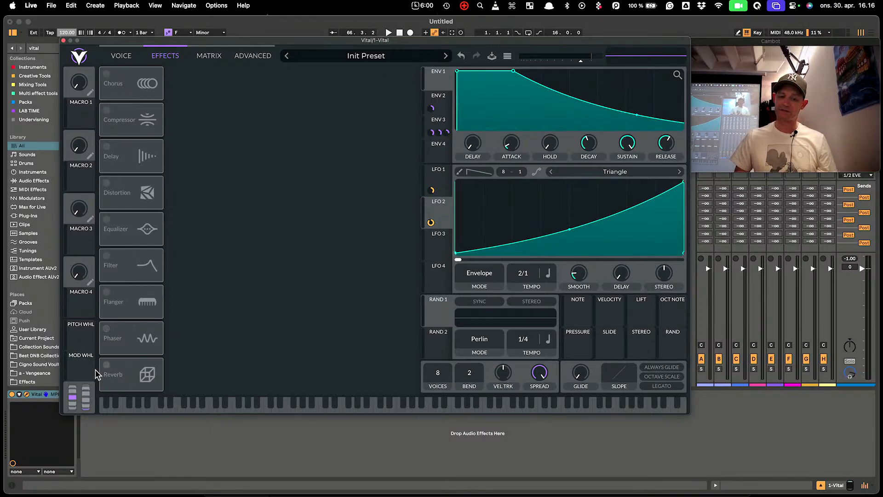
Switch on Oscillator 3 and try its output between Effects and the direct output
click(121, 58)
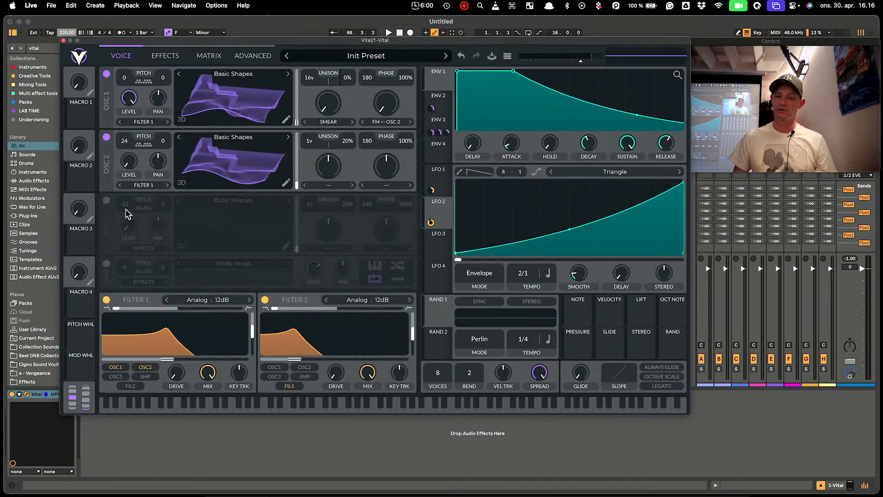
click(106, 201)
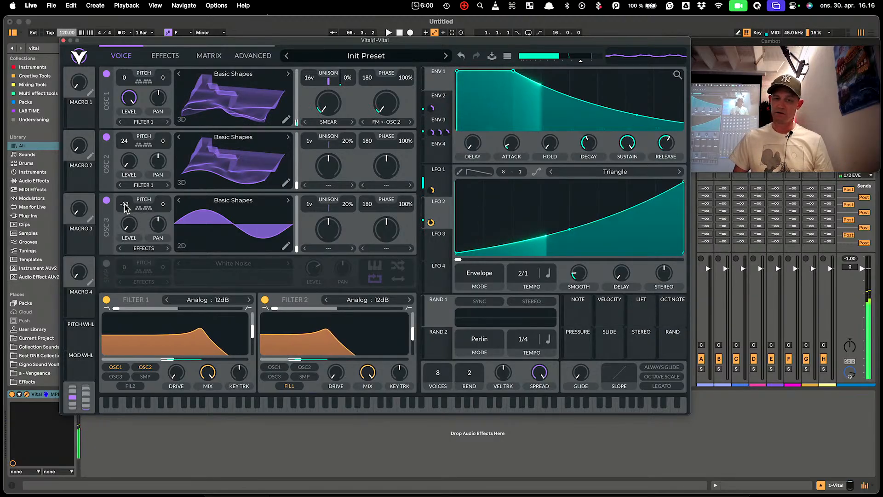
click(154, 252)
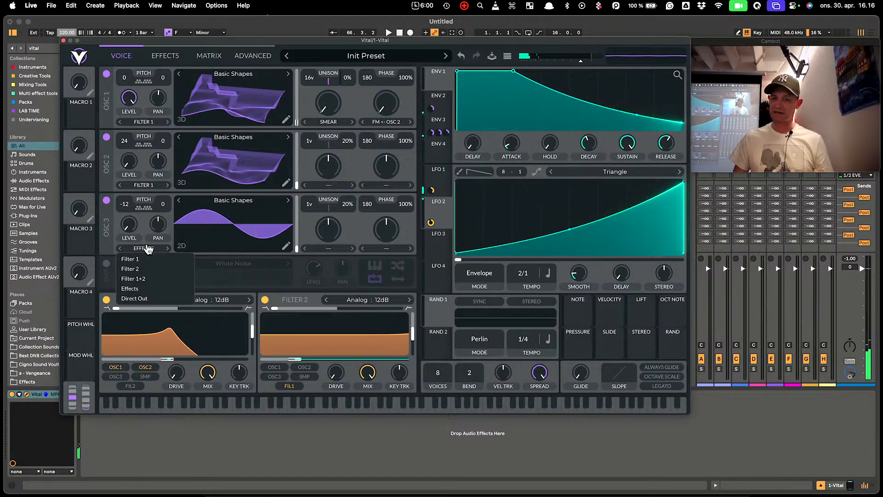
click(143, 288)
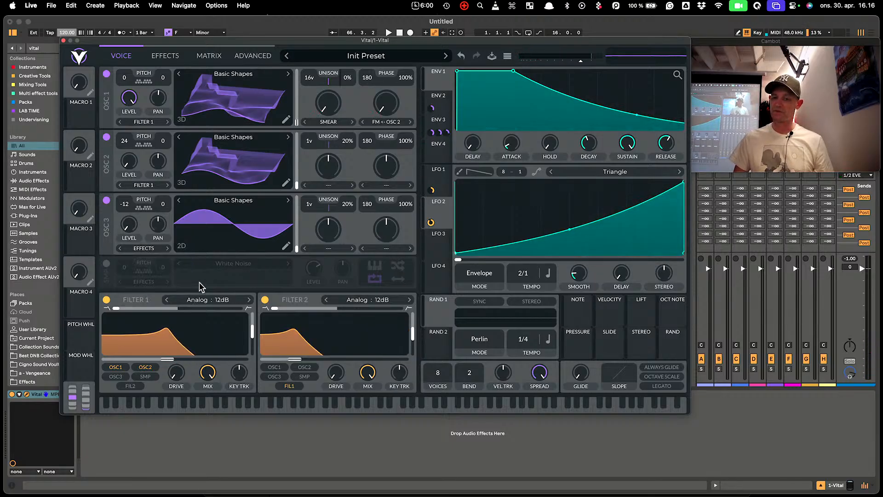
click(139, 249)
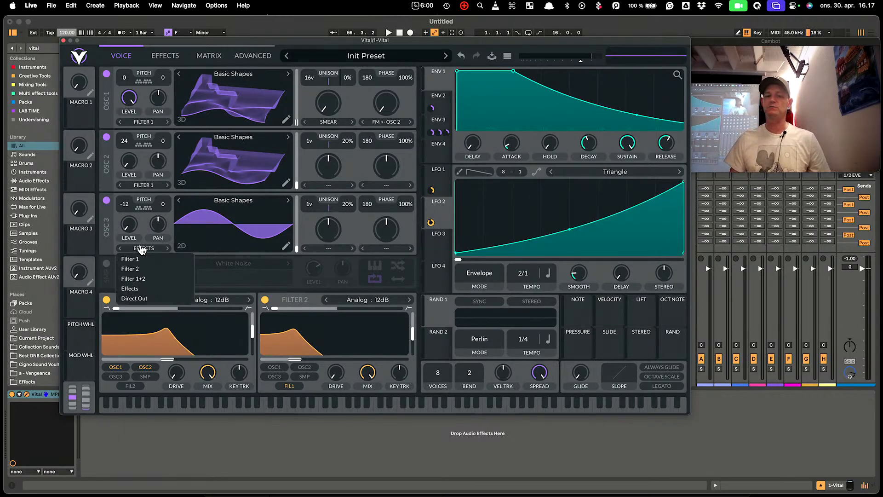
click(145, 300)
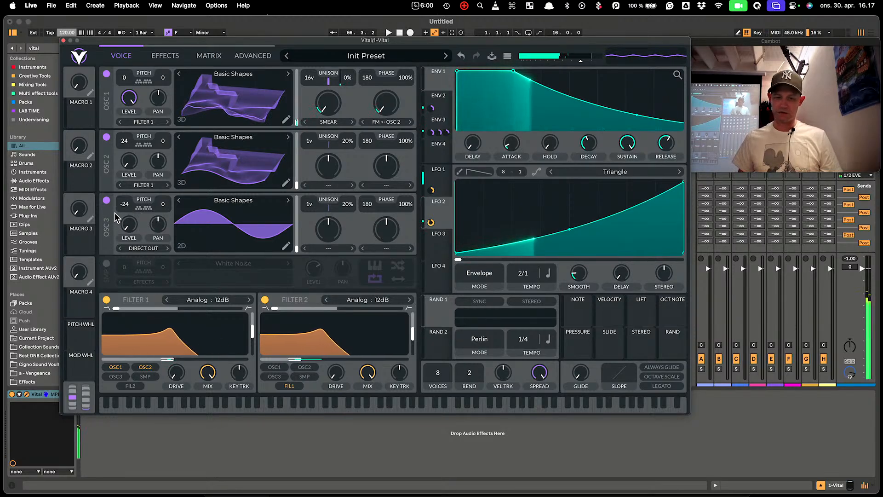
Transpose Oscillator 3 to -12 at level 0.400 and route it through the effects
double_click(128, 202)
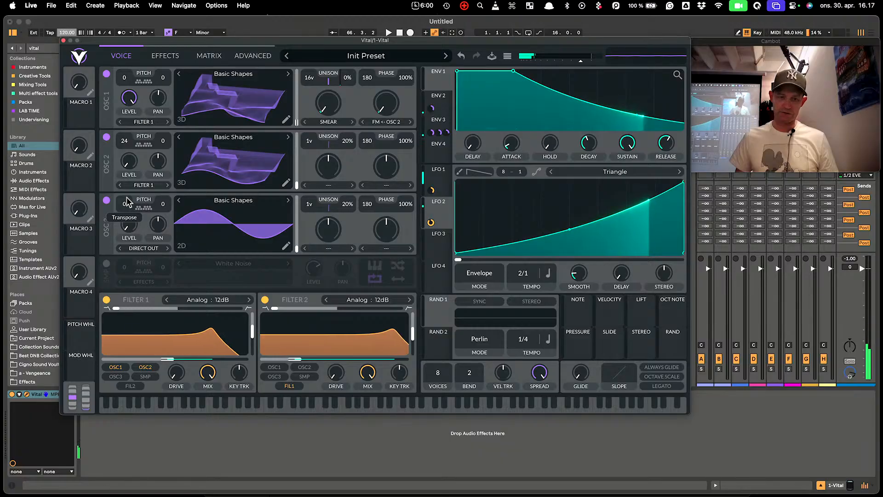
drag(129, 203, 128, 111)
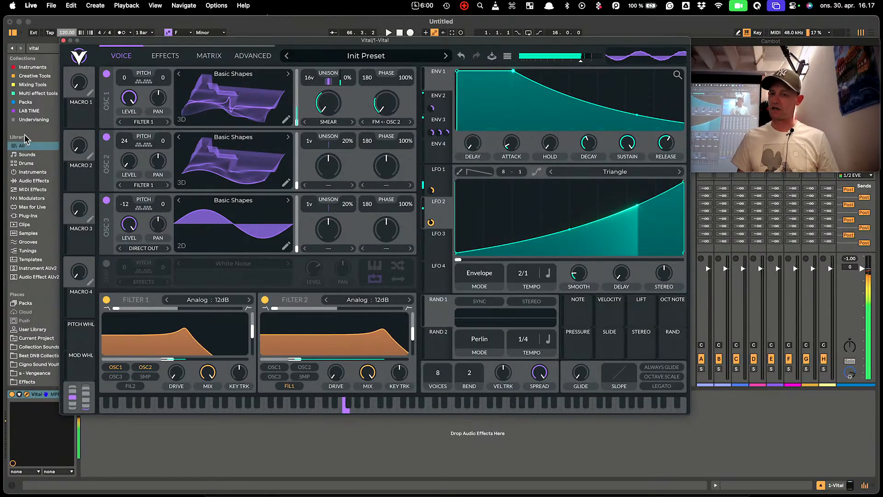
drag(130, 225, 138, 251)
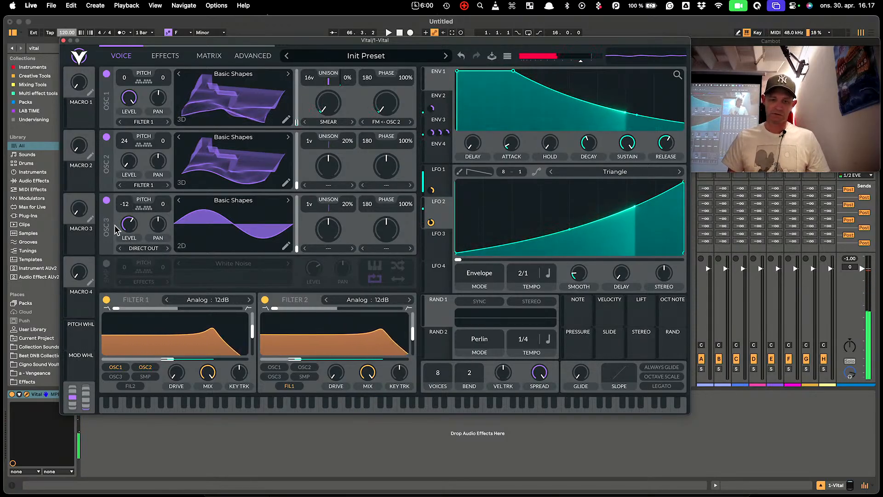
click(142, 249)
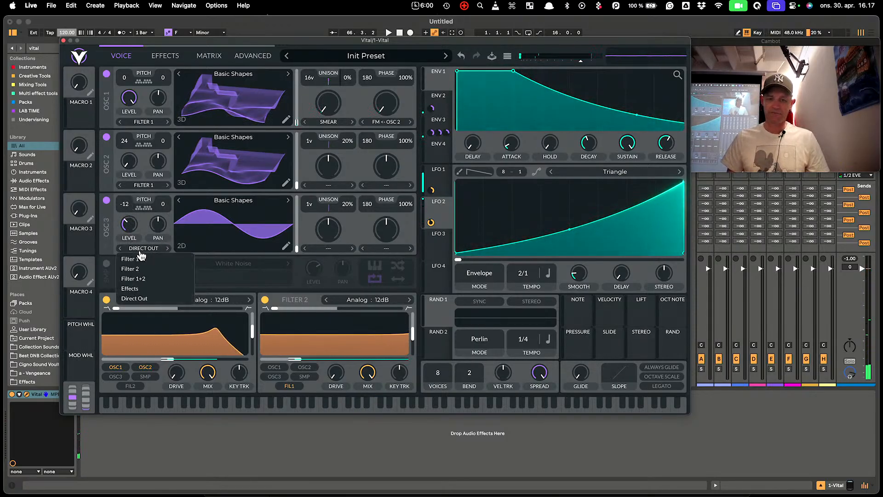
click(151, 289)
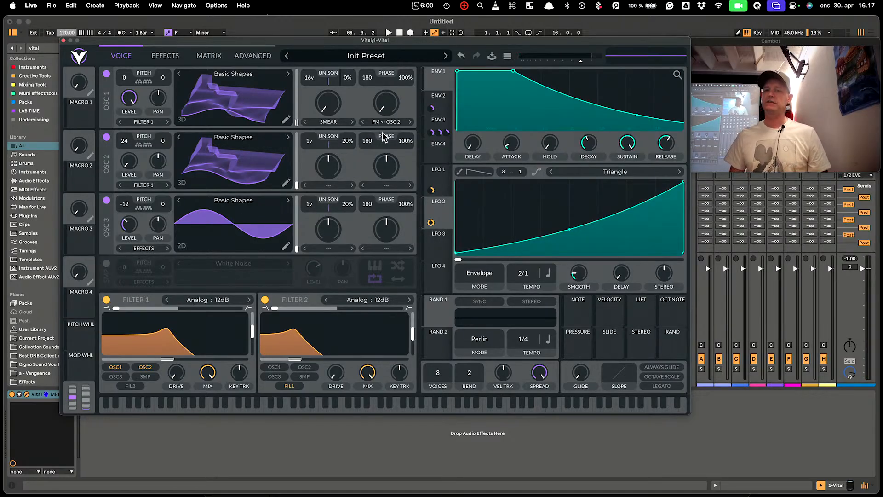
Try the Chorus and leave it off, then switch on the Multiband Compressor
click(166, 55)
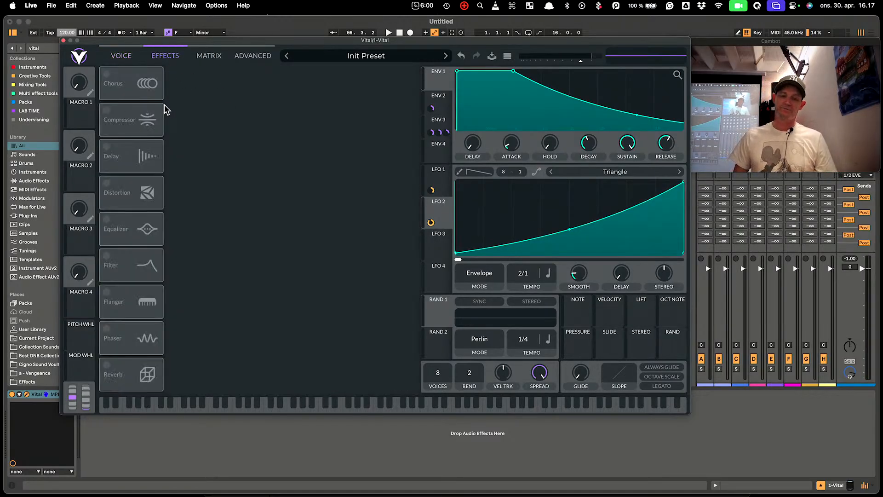
click(107, 75)
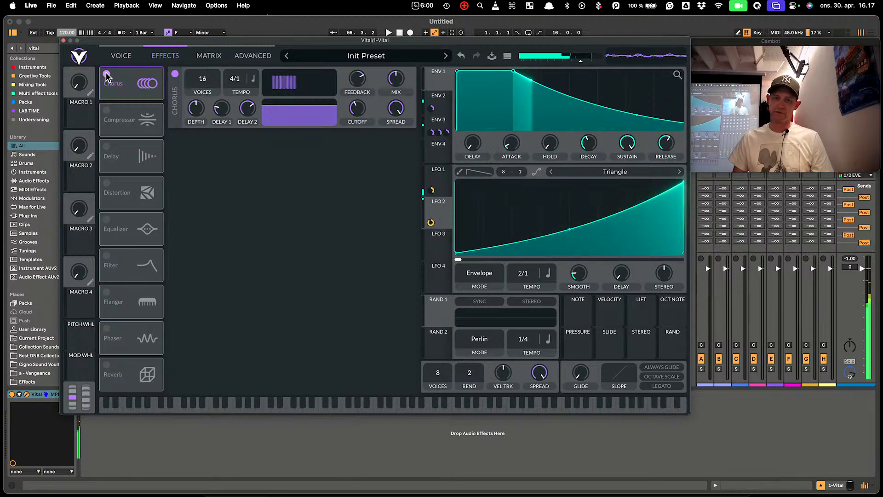
click(106, 74)
click(106, 110)
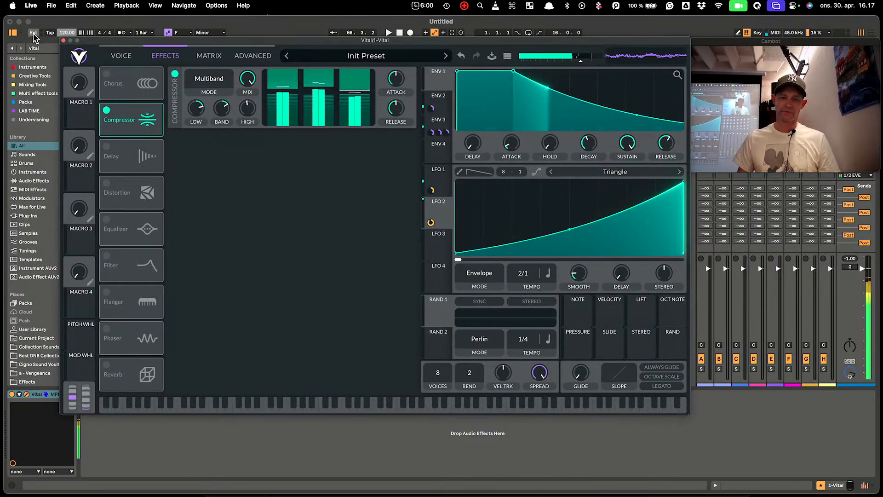
Enable Delay at dotted 1/8 in Mid Ping Pong mode, with lower spread and higher cutoff
click(108, 150)
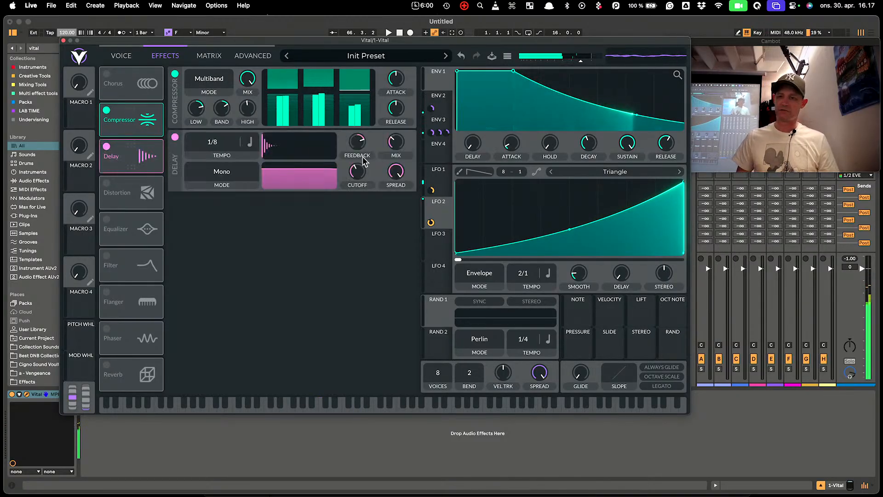
click(252, 142)
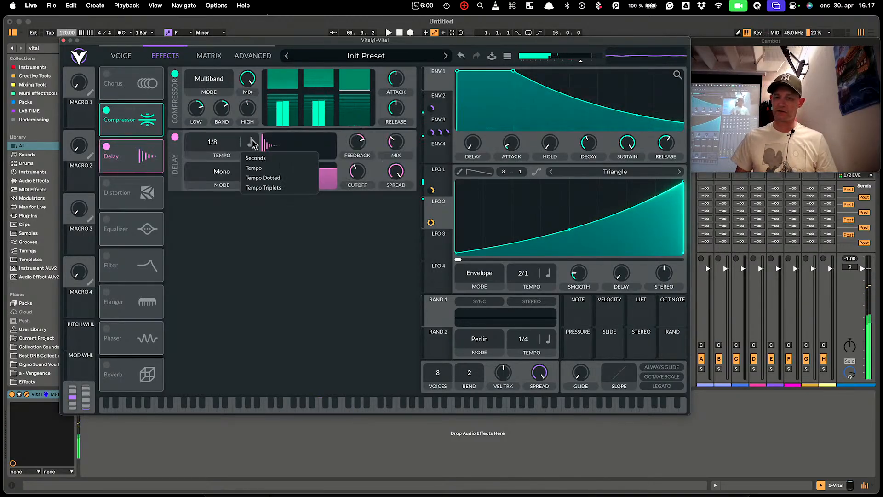
click(283, 178)
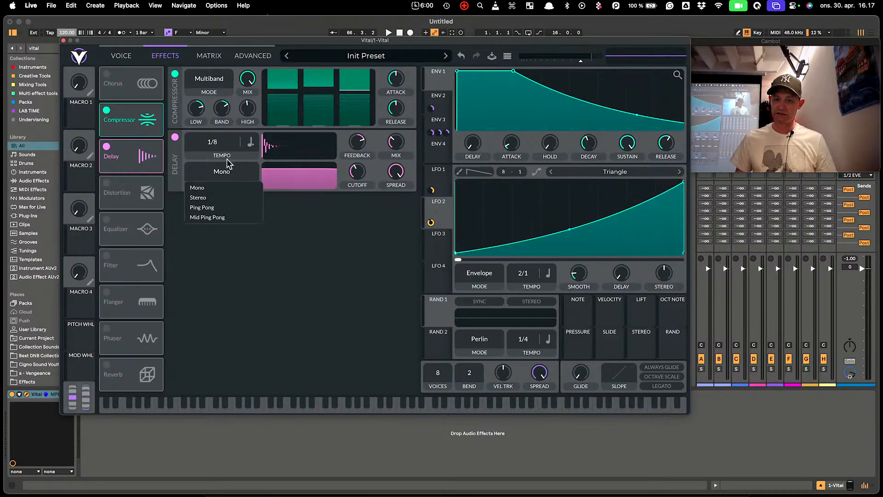
click(213, 218)
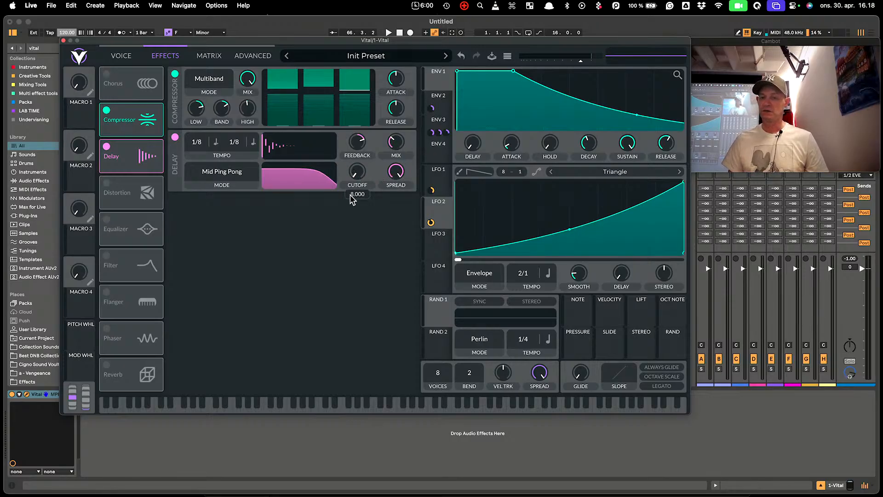
drag(389, 204, 385, 272)
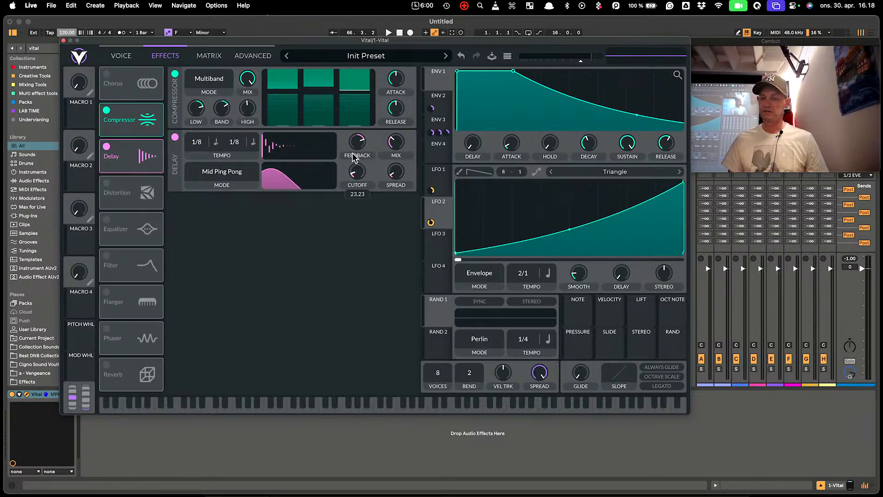
drag(353, 154, 347, 130)
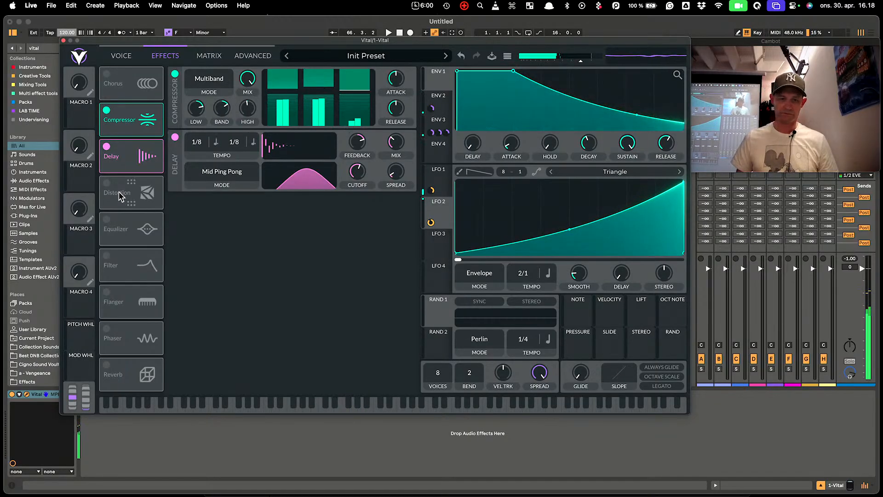
Turn on Soft Clip Distortion and modulate its Drive with ENV 3's pluck envelope
click(107, 183)
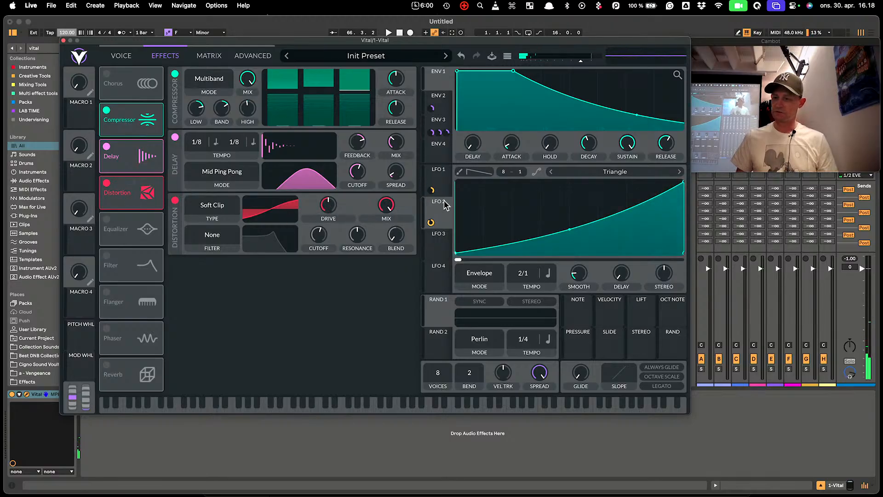
click(435, 122)
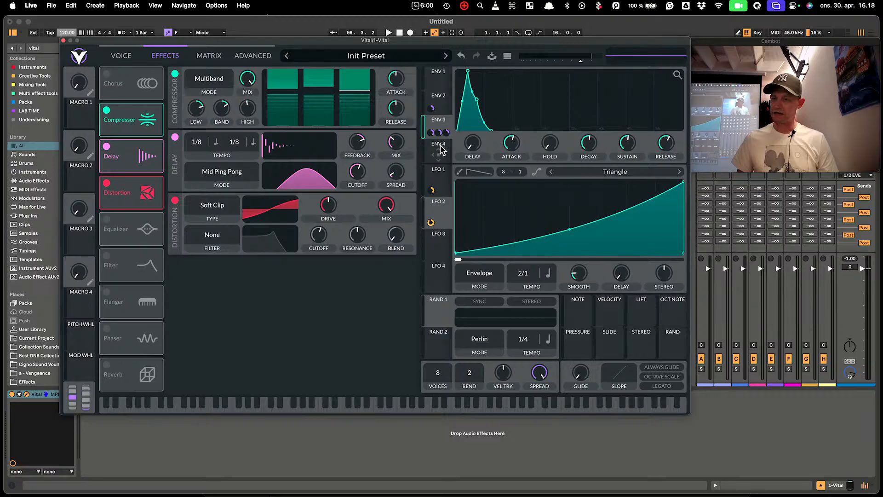
drag(431, 133, 329, 206)
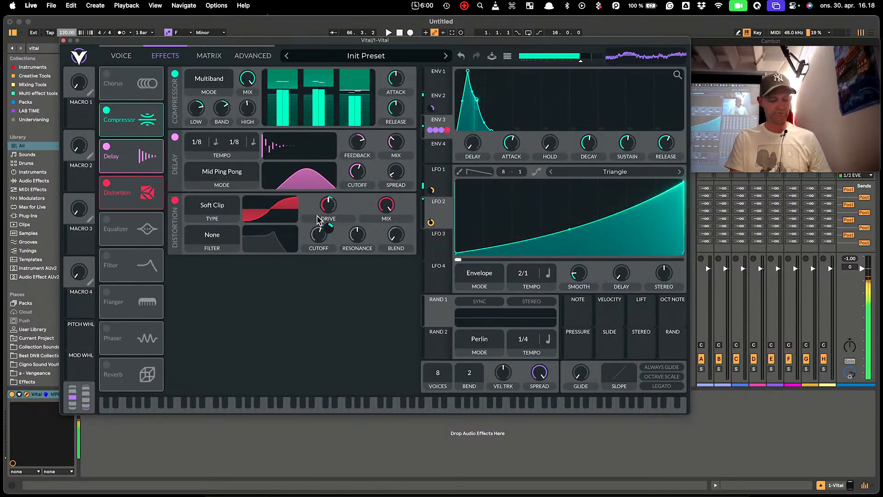
Enable the Equalizer with a low-cut Low band and select its mid Band for editing
click(107, 220)
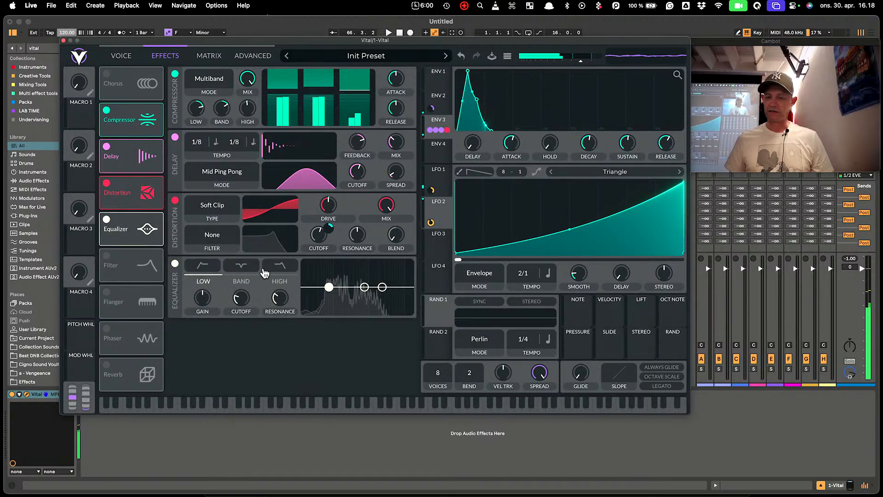
click(211, 282)
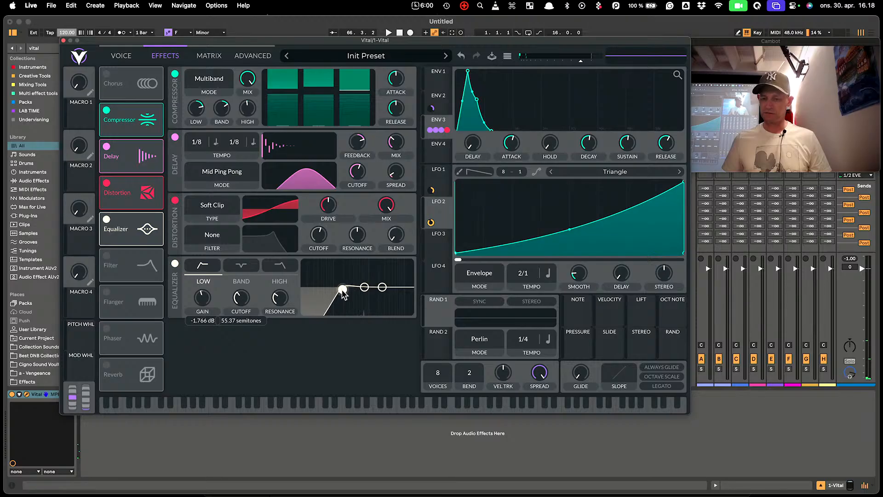
click(356, 285)
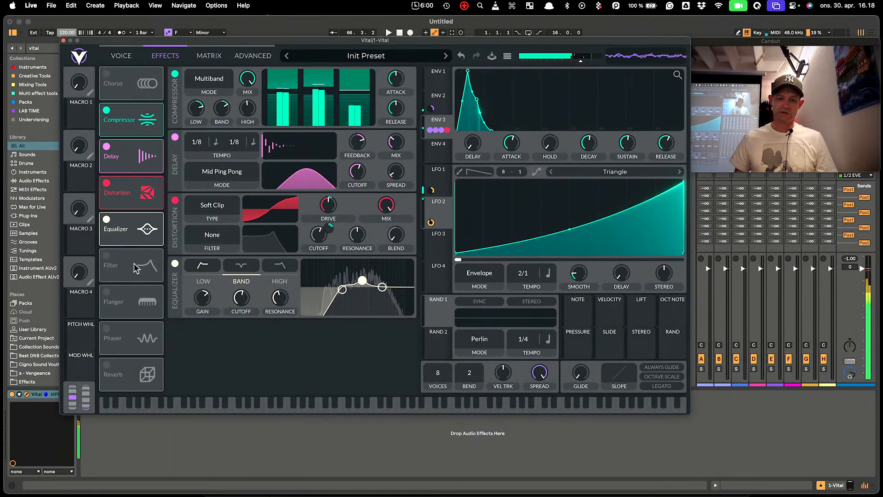
Try the Filter effect, sweeping its cutoff upward, then switch it back off
click(107, 256)
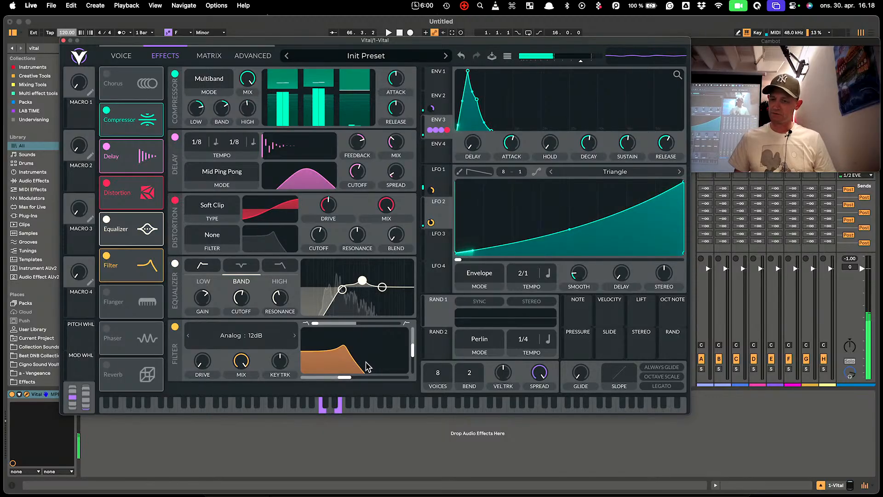
mouse_move(346, 378)
mouse_down()
mouse_move(311, 379)
mouse_move(361, 372)
mouse_up()
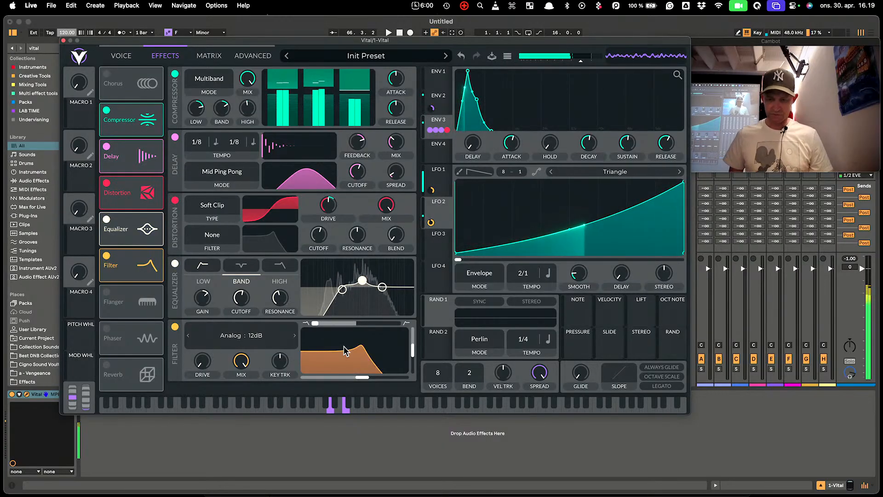
drag(362, 379, 375, 378)
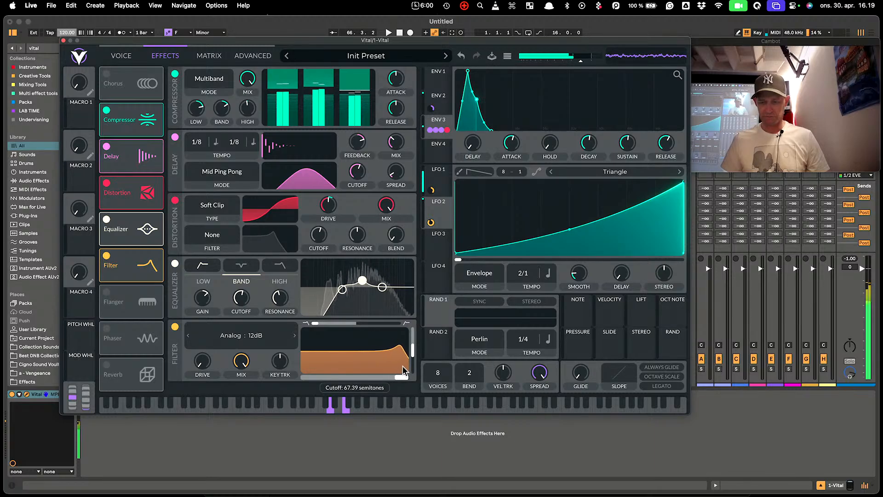
click(175, 327)
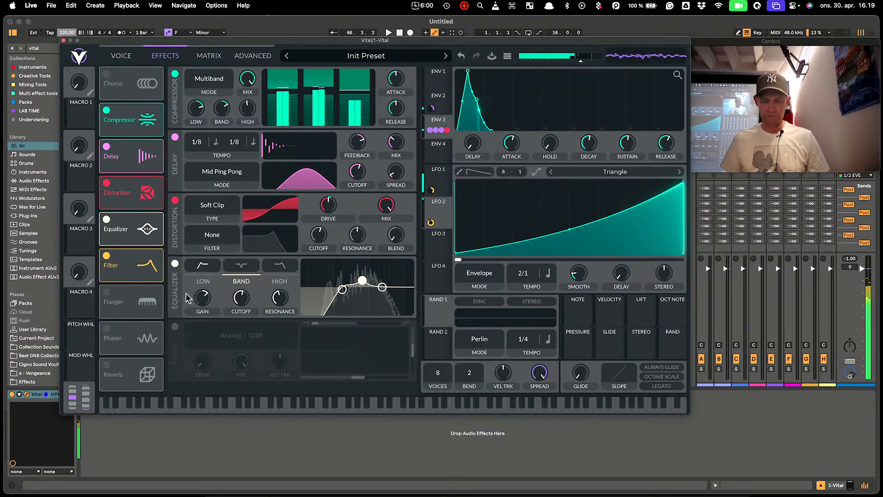
Enable Flanger above Filter and turn on Reverb, lowering Flanger mix to about 19%
click(107, 295)
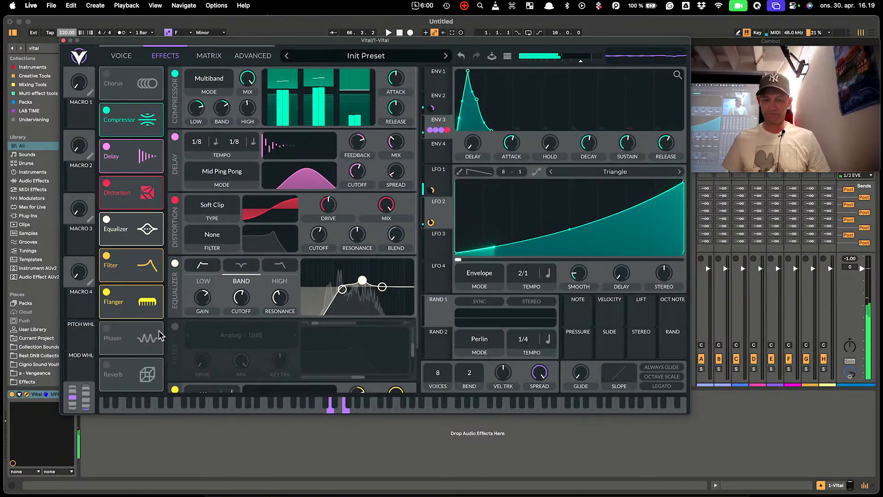
click(107, 256)
drag(126, 299, 125, 257)
click(106, 364)
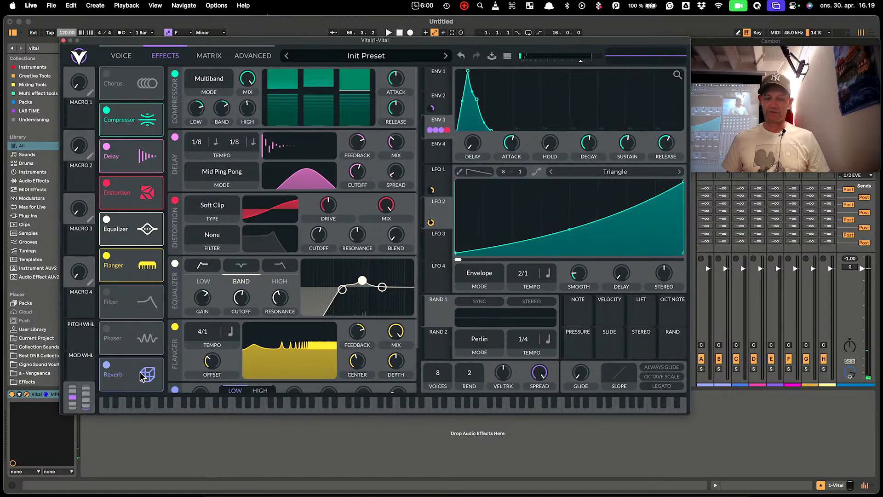
scroll(363, 345, down, 3)
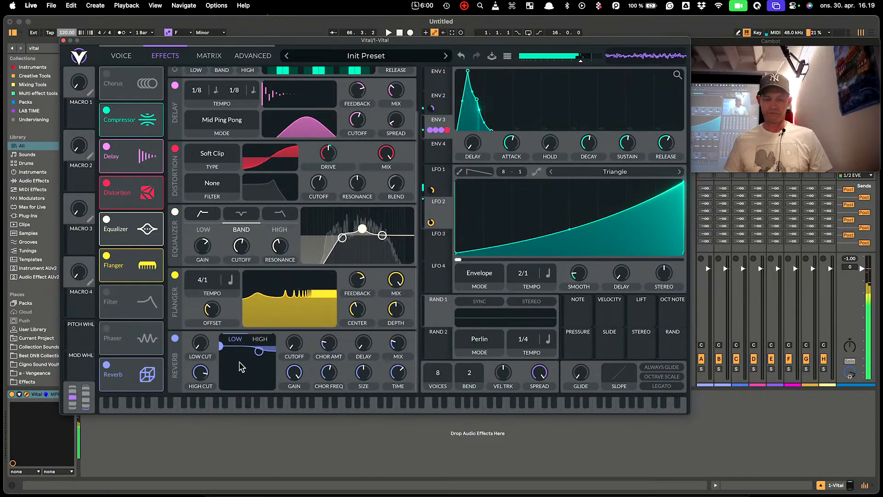
drag(401, 283, 388, 330)
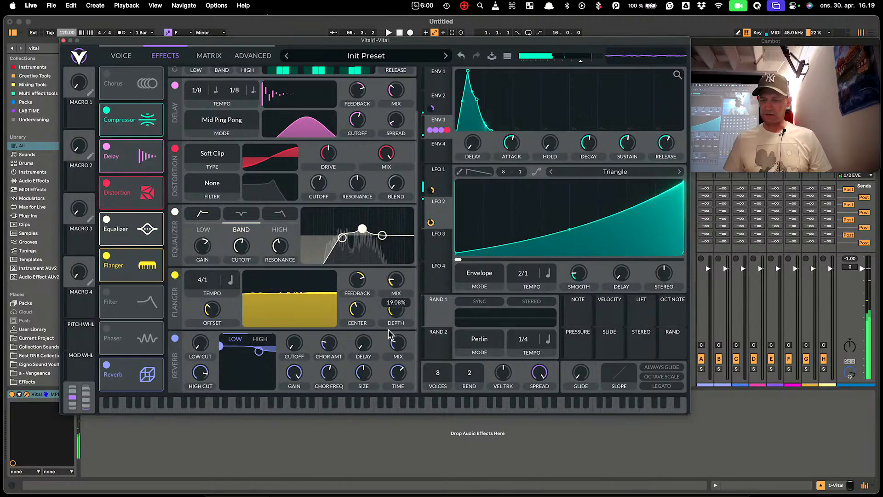
click(120, 57)
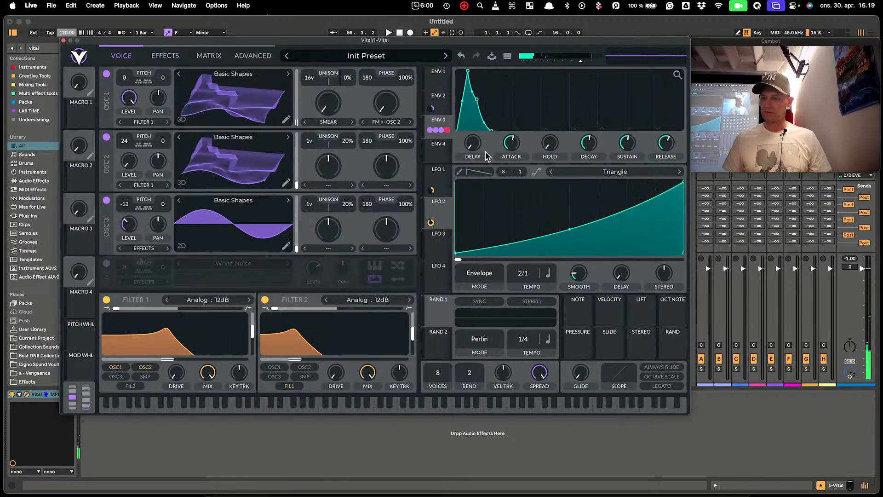
Show LFO 1's 1/1 Trigger shape, then play C-F-A-C and C-E-G-B chords
click(441, 191)
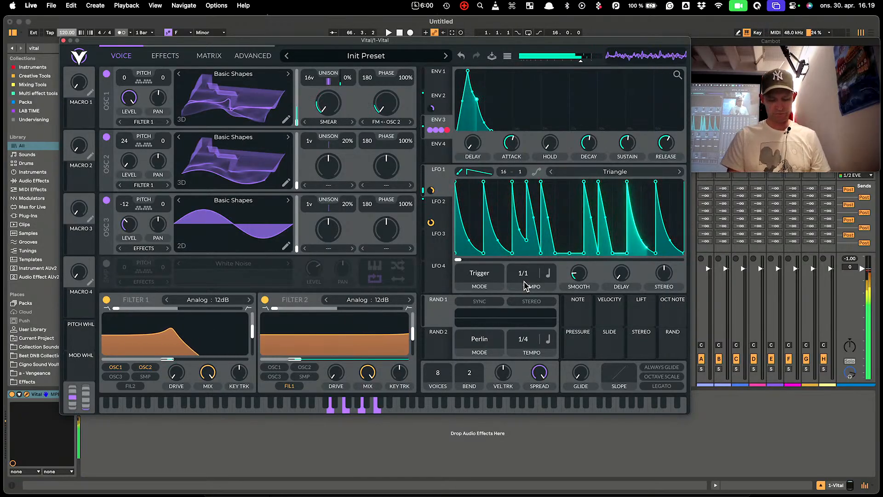
key(x)
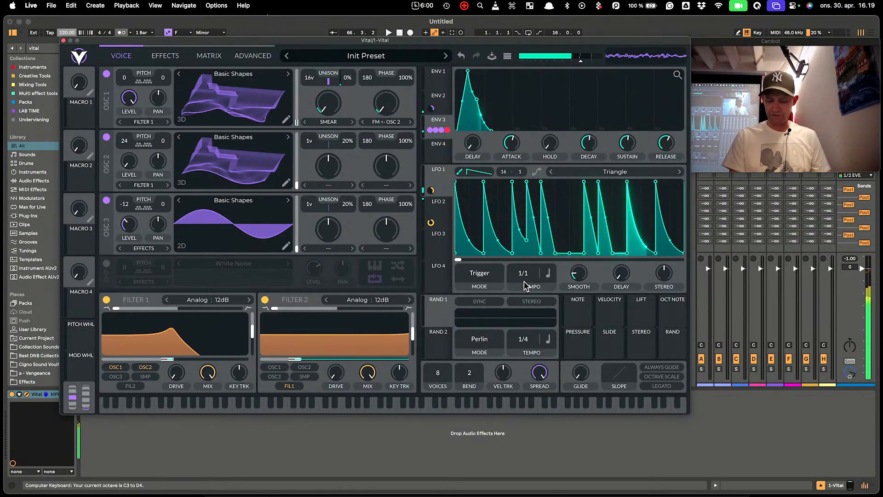
key(a)
key(f)
key(h)
key(k)
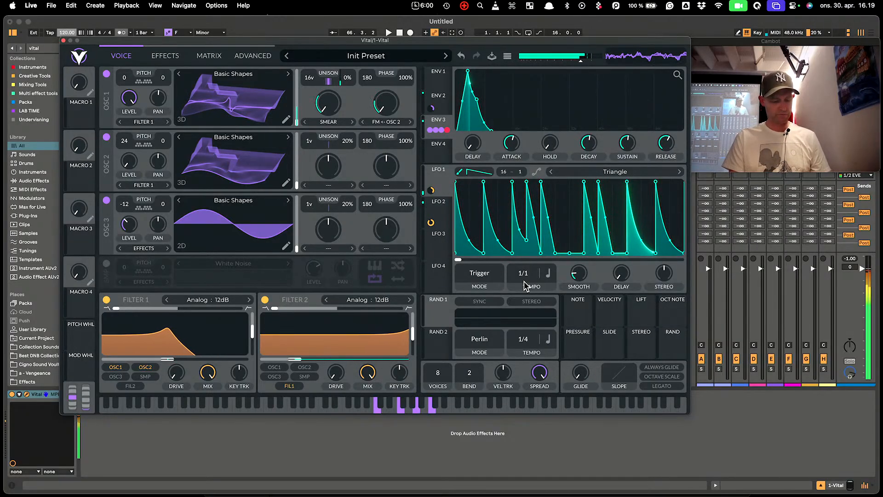
key(a)
key(d)
key(g)
key(j)
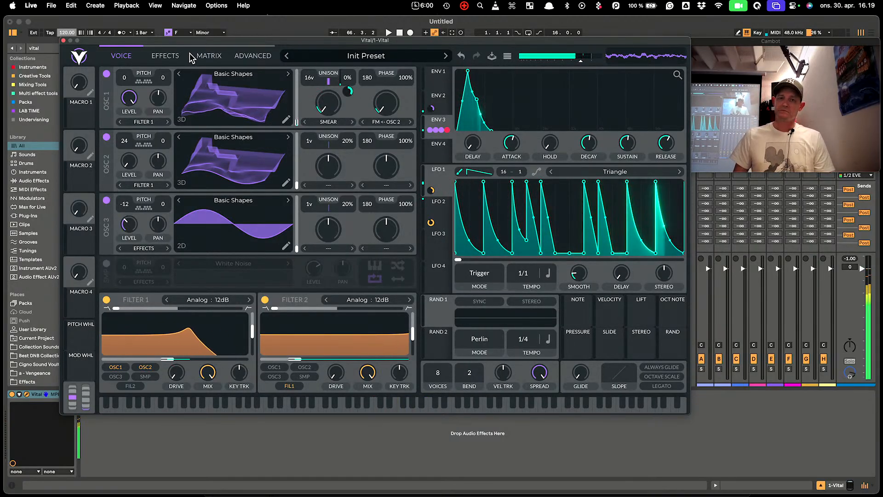
Review routings on the Matrix page, then show the Advanced page with unison and oversampling options
click(205, 58)
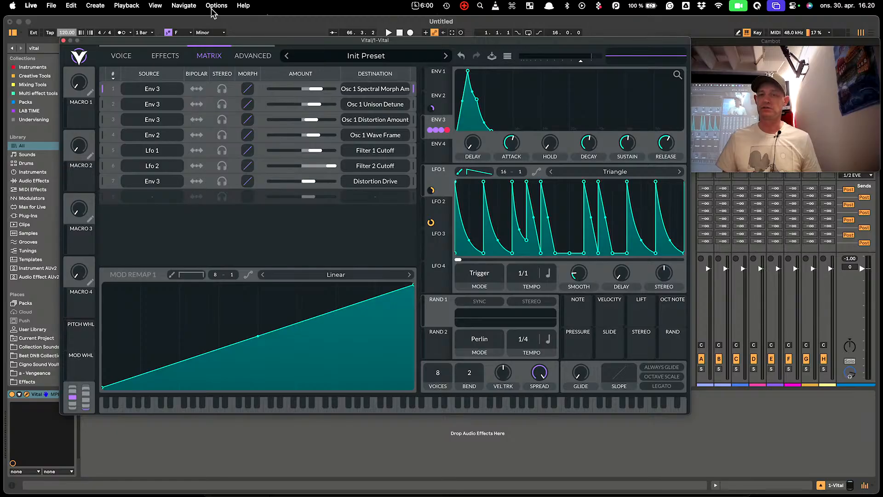
click(256, 59)
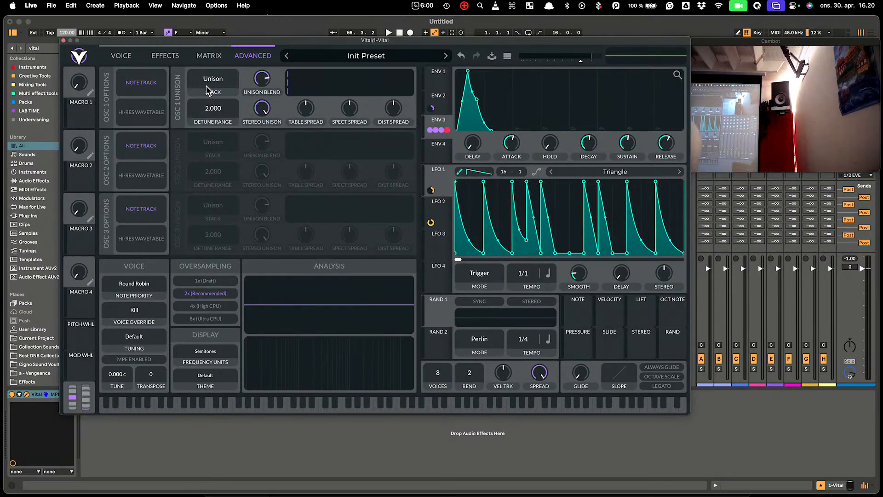
Go back to the Voice page with the three oscillators, both filters and the custom LFO 1 shape
click(121, 55)
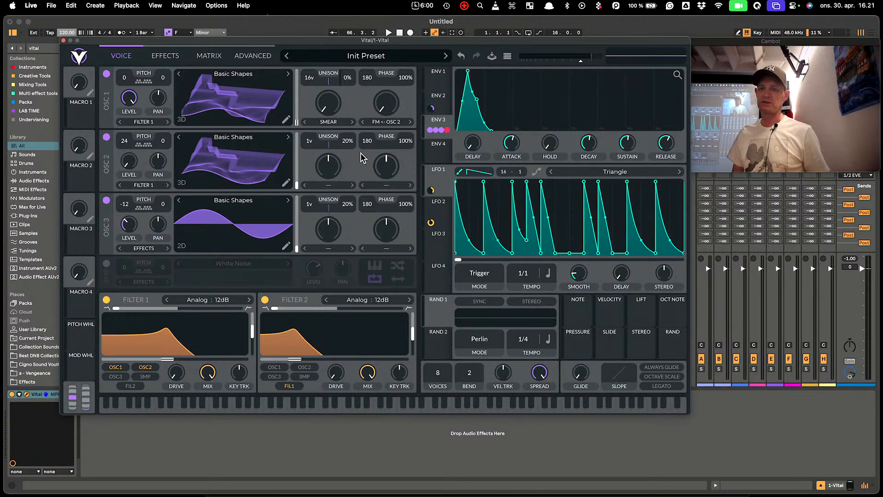
Experiment with oscillator 1's unison voices and detune, trying detune around 87% and 55%
drag(311, 78, 316, 102)
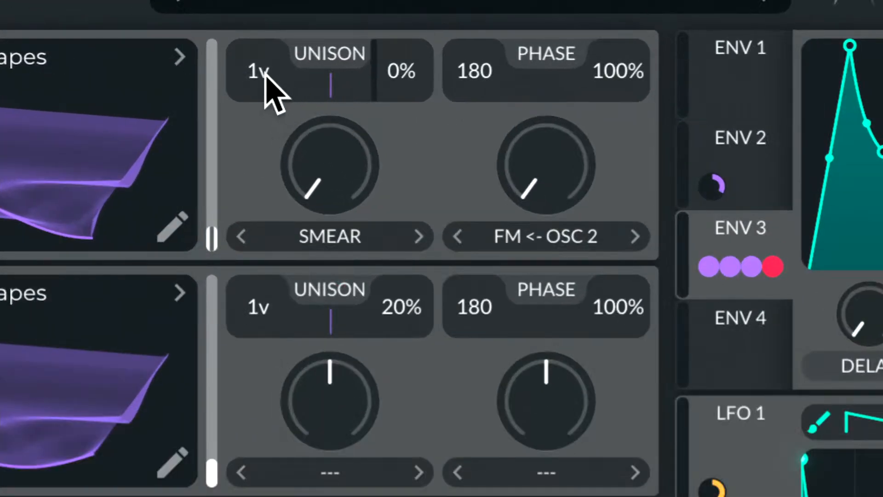
drag(263, 79, 258, 56)
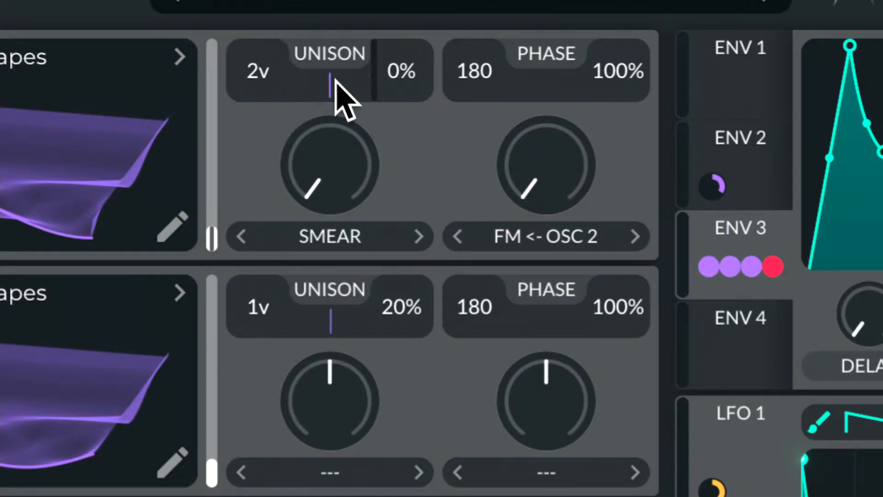
drag(331, 84, 356, 73)
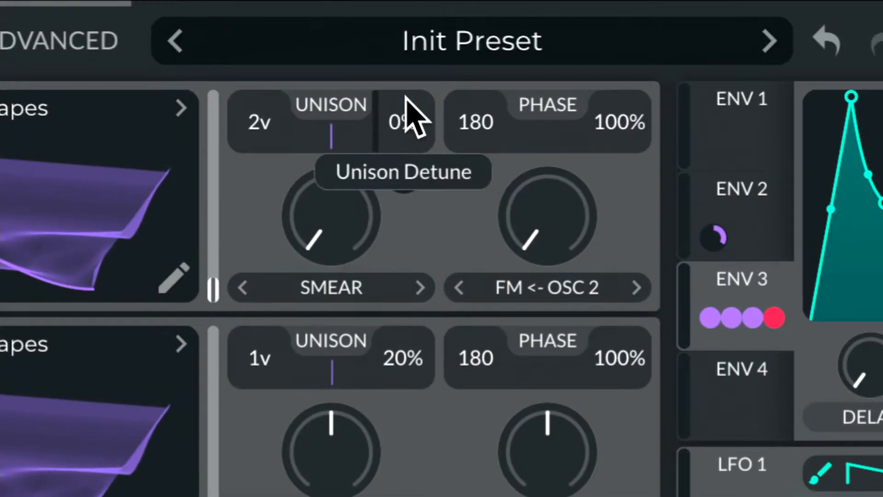
drag(408, 98, 412, 16)
drag(405, 122, 405, 141)
drag(406, 276, 400, 331)
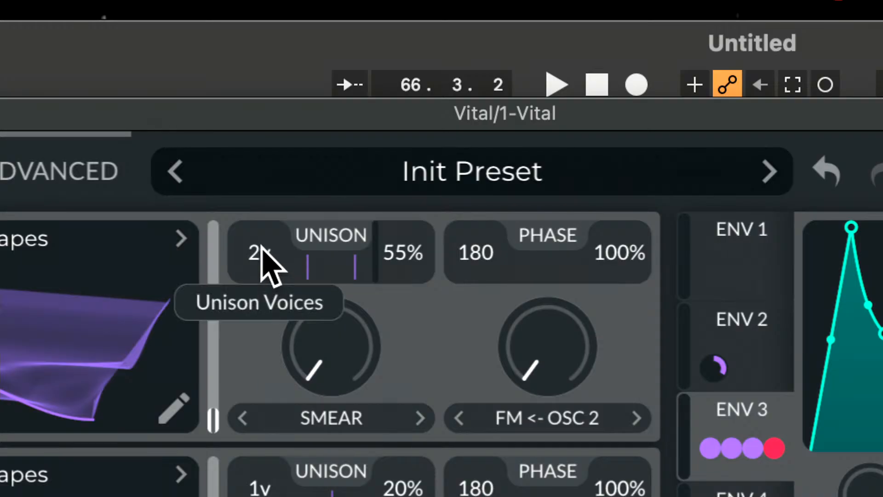
Take oscillator 1's unison detune down to 0% and raise its unison to 16 voices
scroll(261, 244, up, 1)
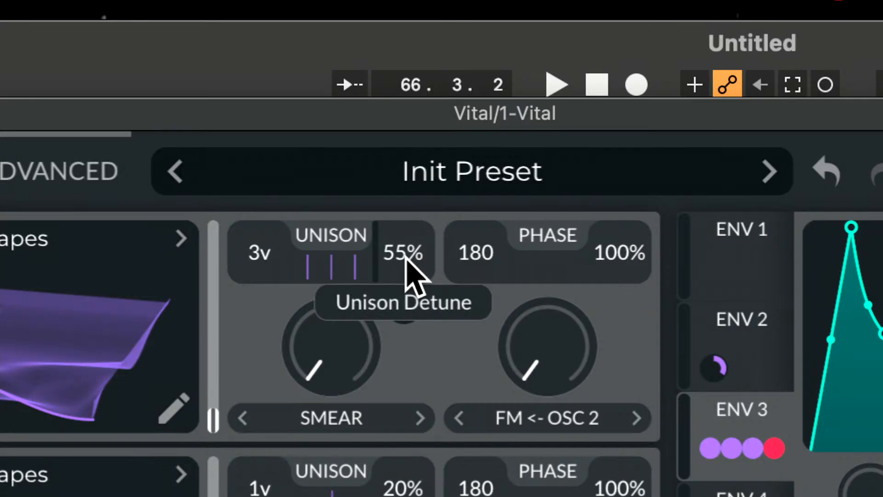
drag(410, 268, 420, 292)
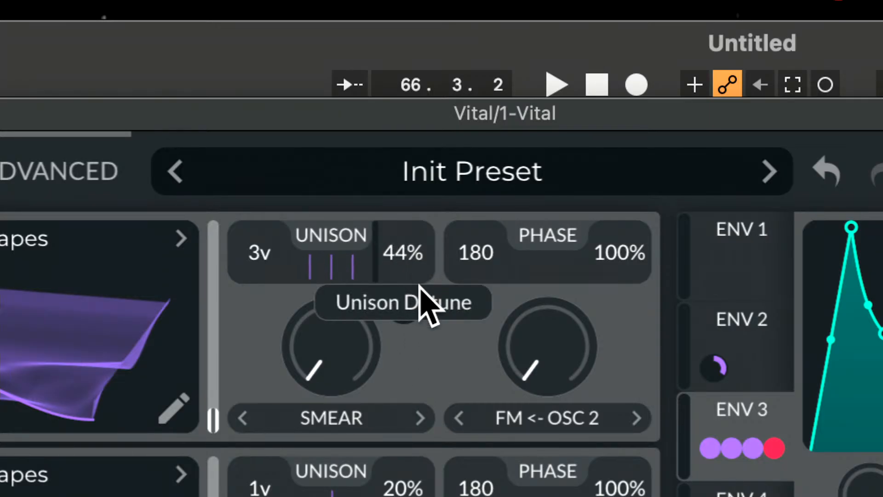
mouse_move(419, 287)
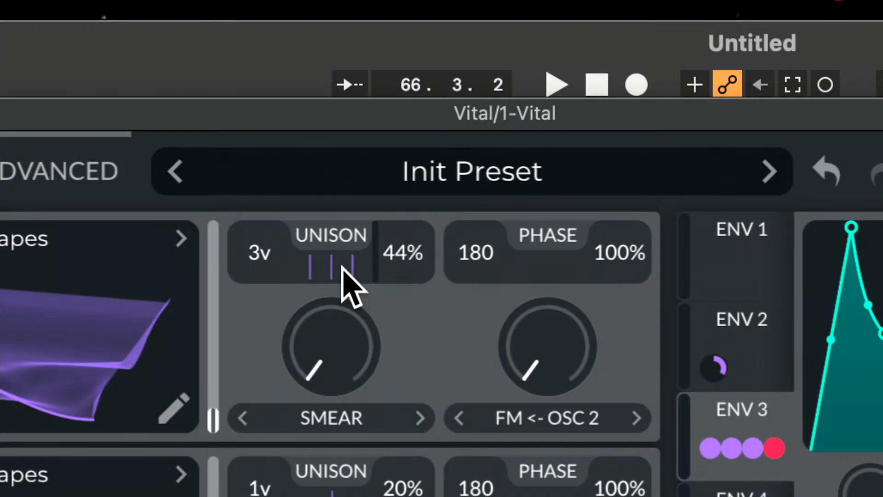
drag(394, 253, 426, 496)
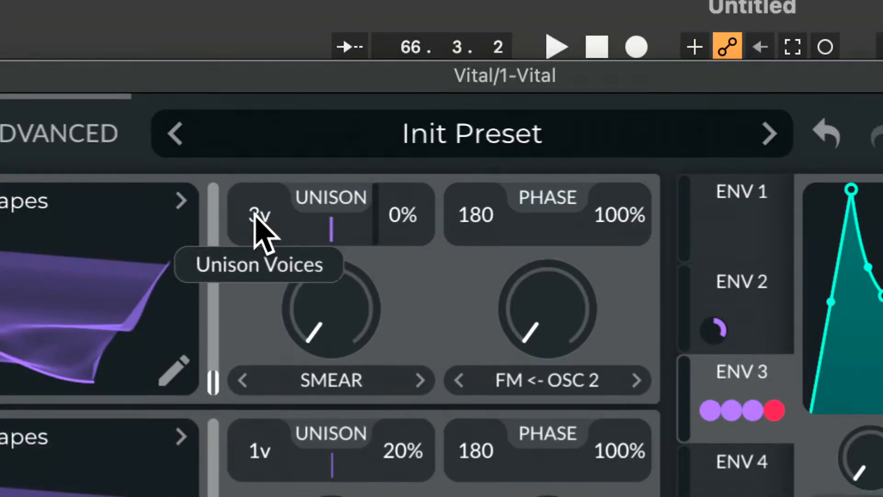
drag(258, 162, 233, 0)
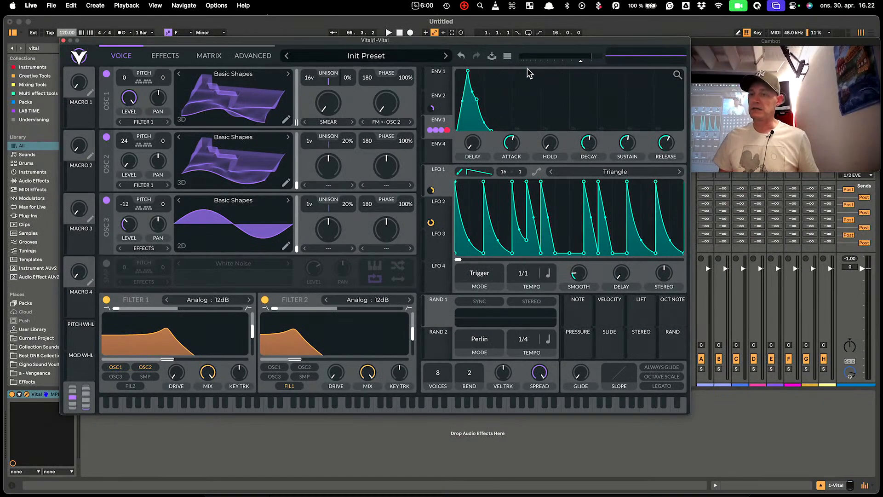
Reset the patch with Initialize Preset, then reopen the preset menu to see Set as Default Preset
click(634, 78)
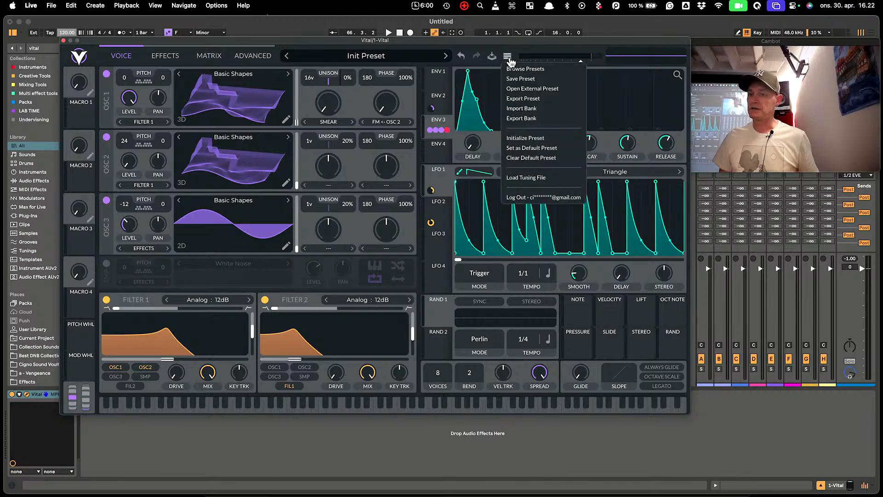
click(529, 137)
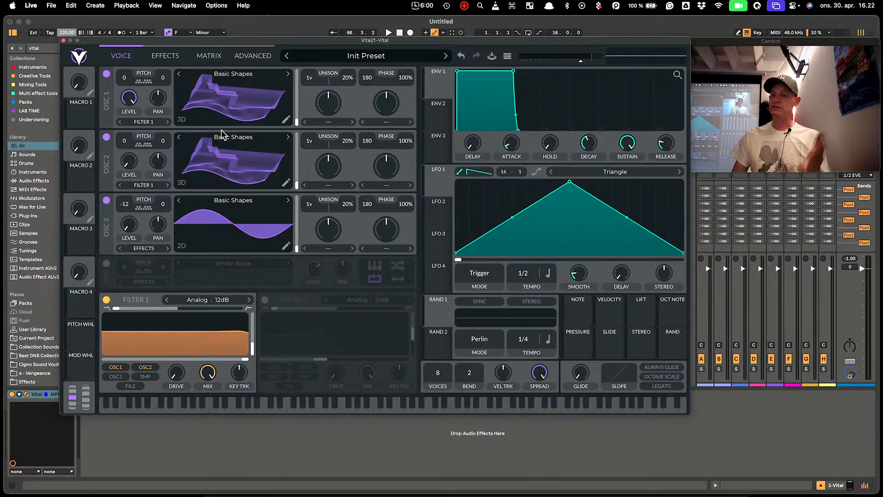
click(508, 55)
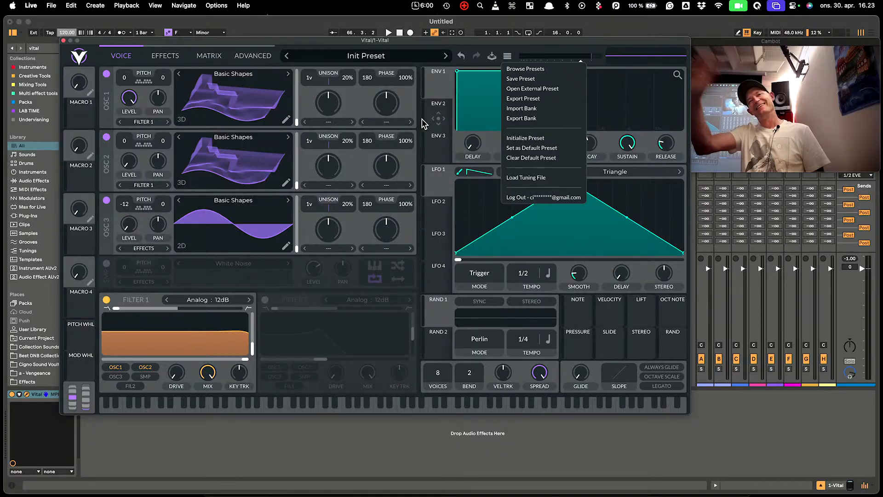
Close the preset menu and audition the initialized patch a couple of octaves lower
click(298, 126)
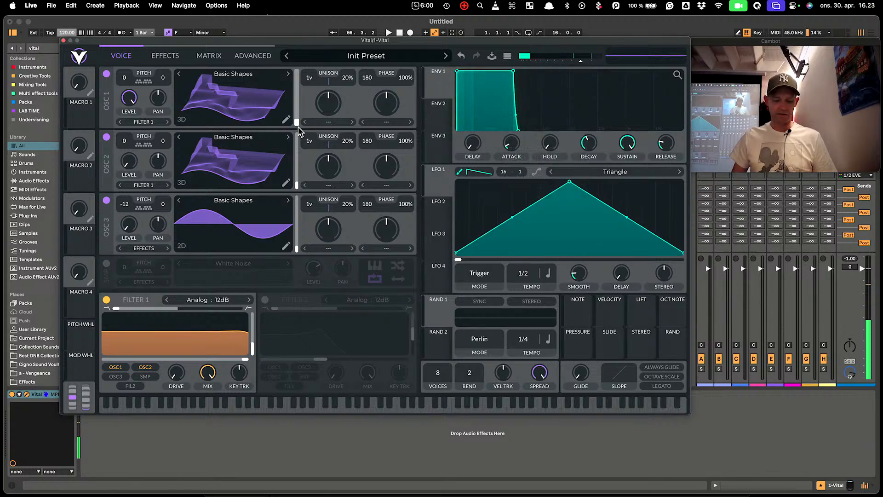
key(z)
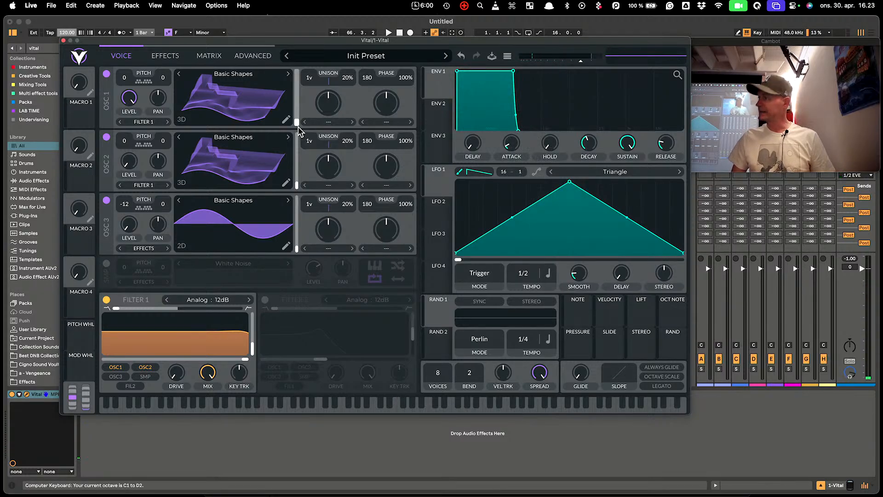
key(a)
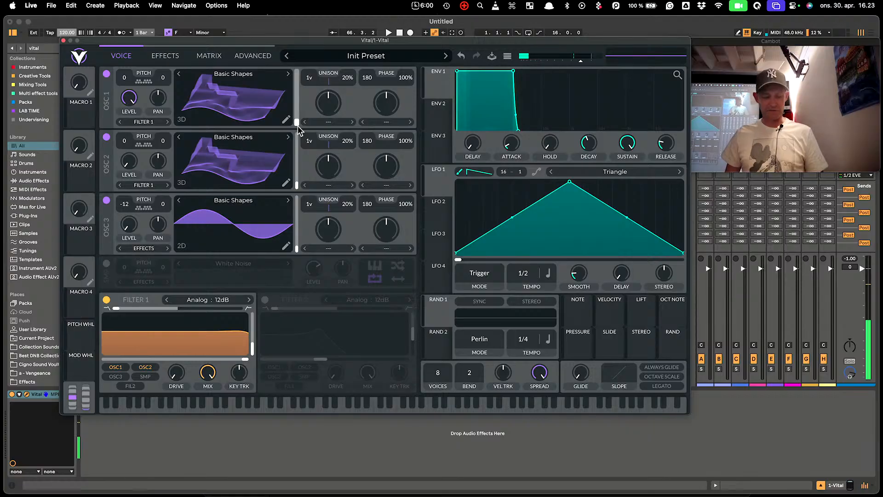
key(z)
key(a)
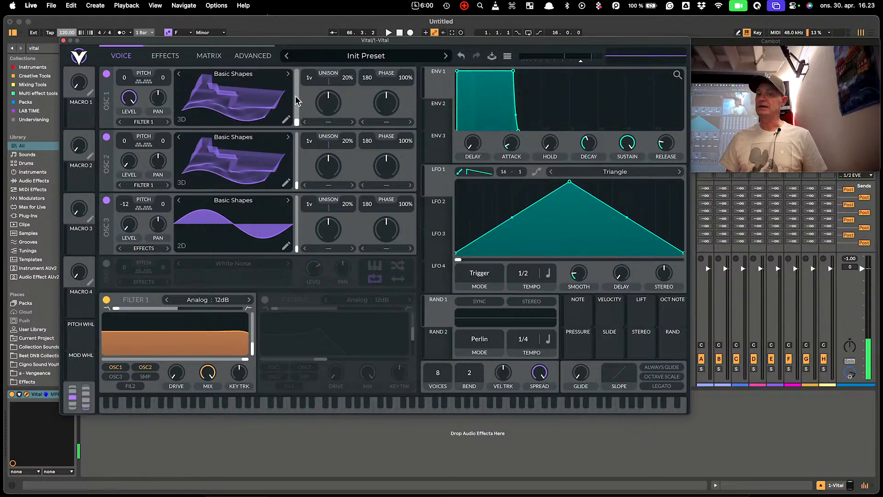
key(a)
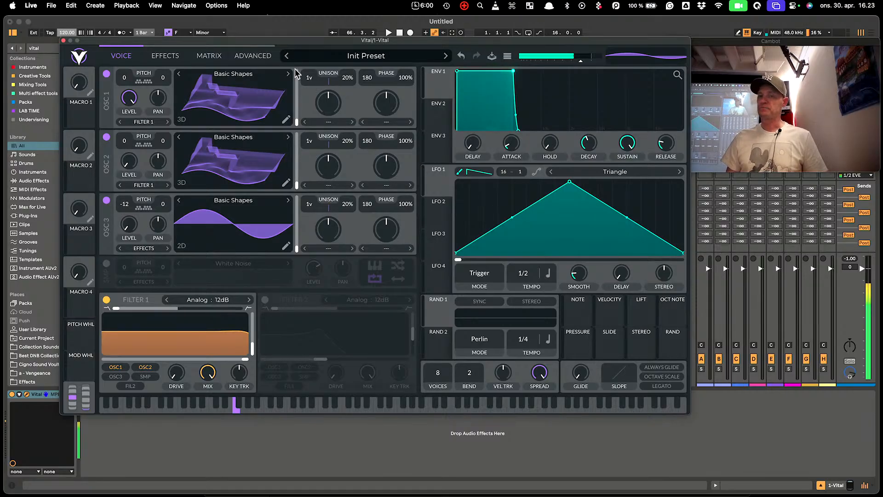
Check the Advanced page, switching the output display to spectrum and back to waveform, then return to Voice
click(256, 57)
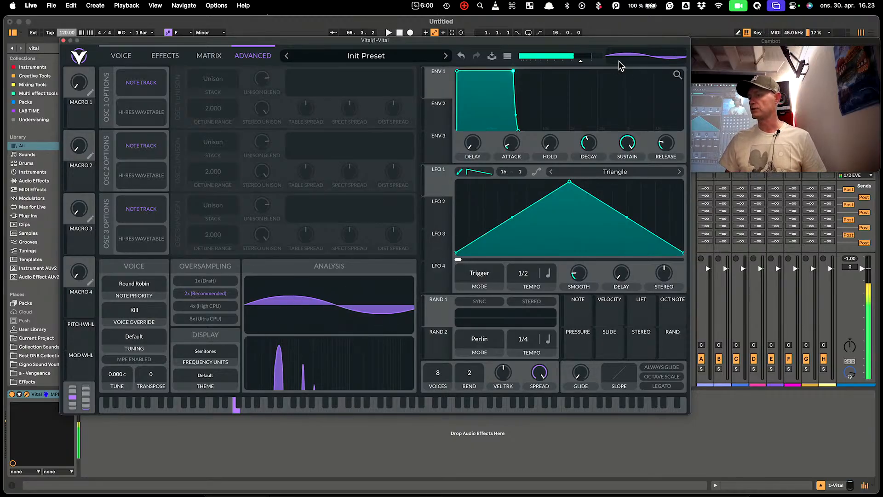
click(638, 54)
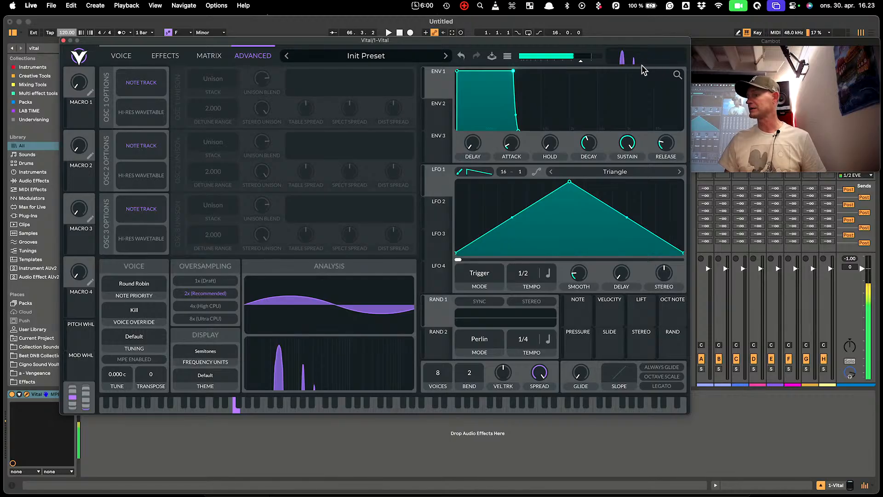
click(637, 62)
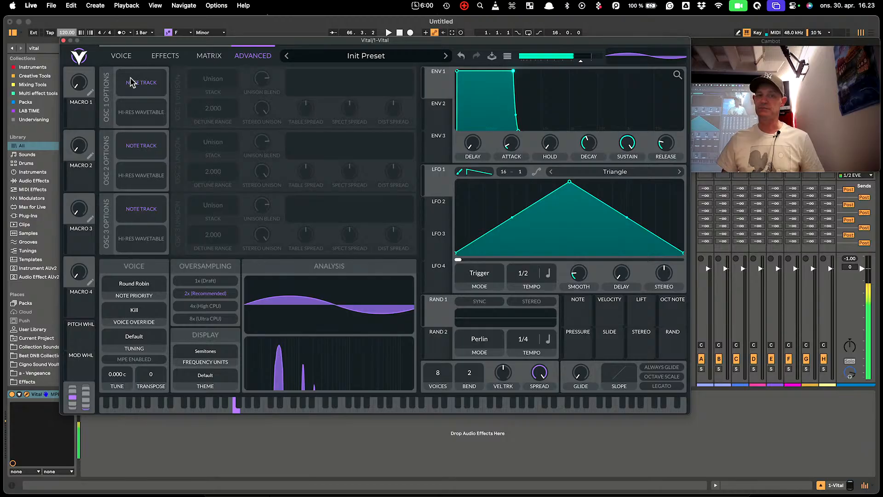
click(122, 56)
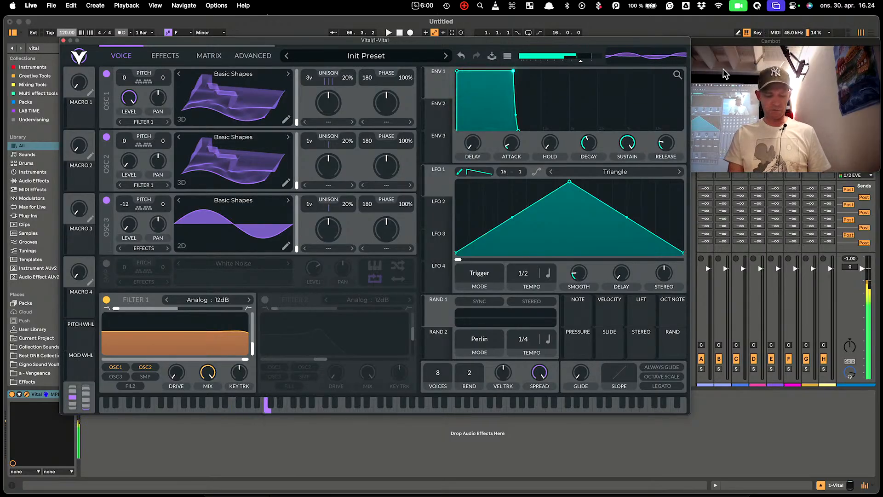
Audition the patch across octaves, going up several, then down to the lowest for a bass note
key(x)
key(k)
key(x)
key(k)
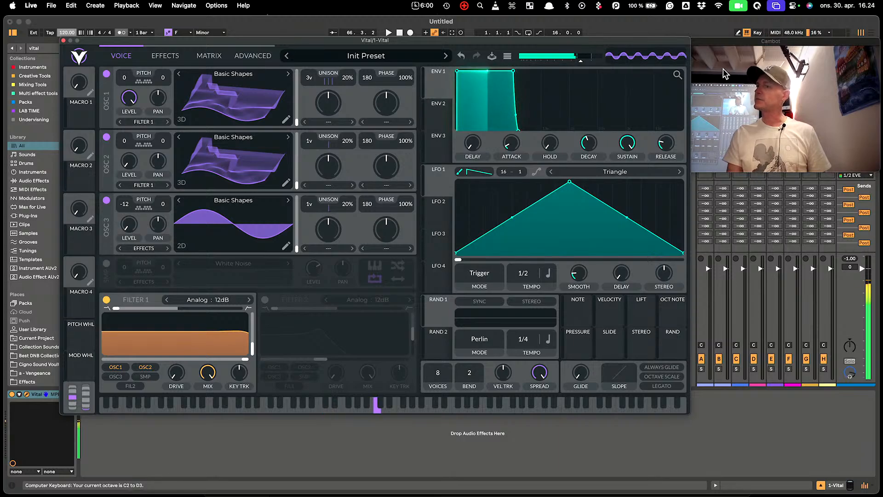
key(x)
key(k)
key(x)
key(k)
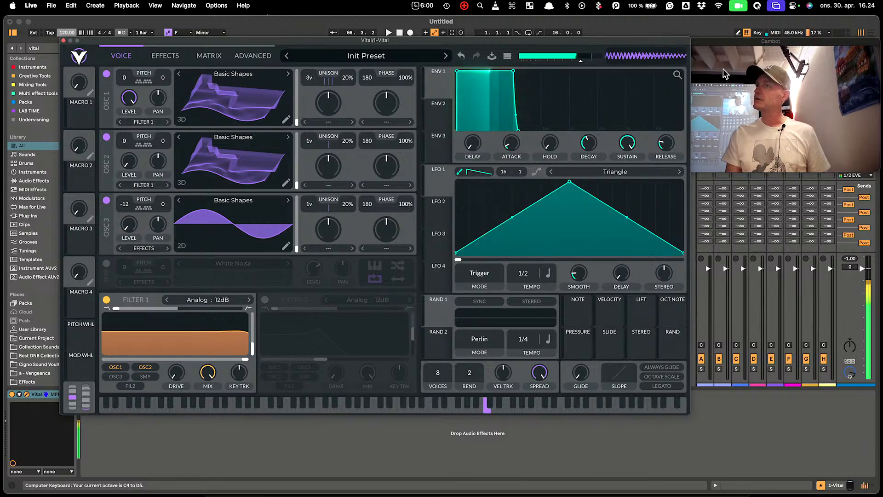
key(z)
key(z)
key(z)
key(z)
key(z)
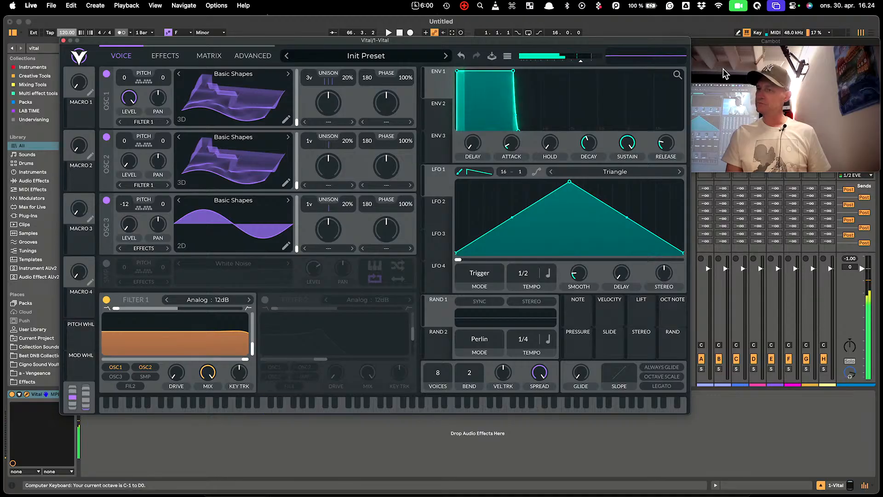
key(f)
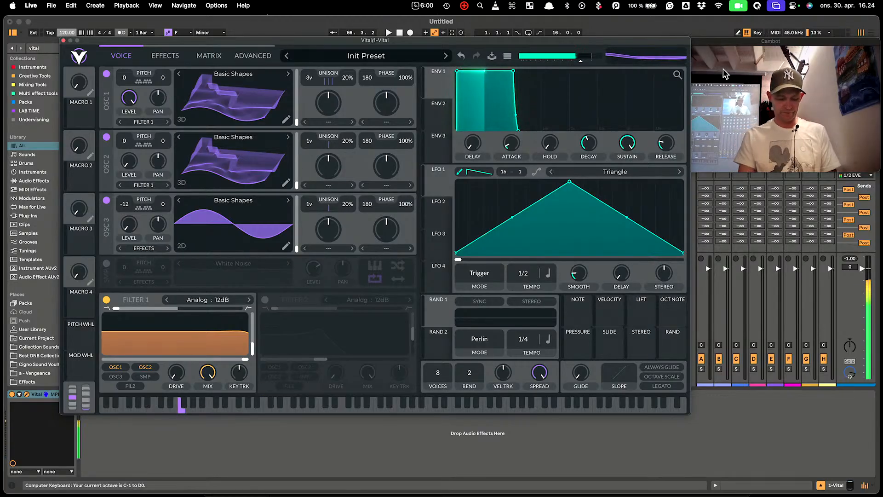
key(x)
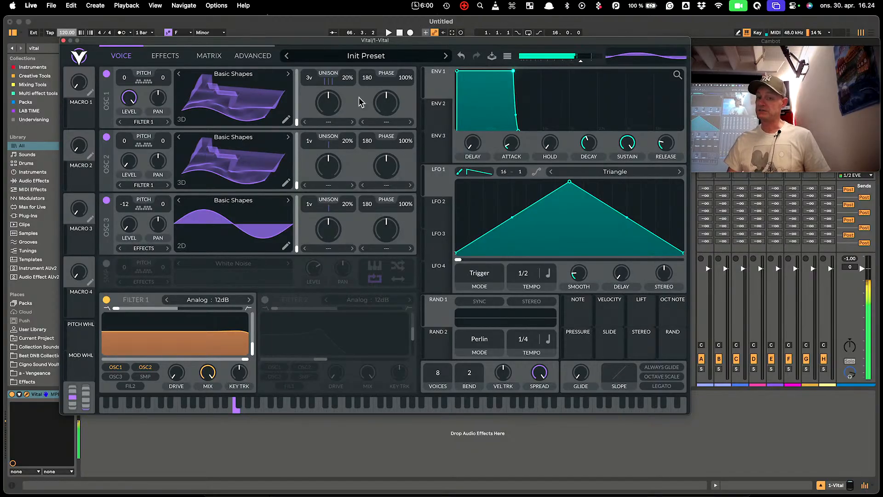
Set oscillator 1 to be frequency-modulated by oscillator 2 and slightly lower its FM amount
click(382, 186)
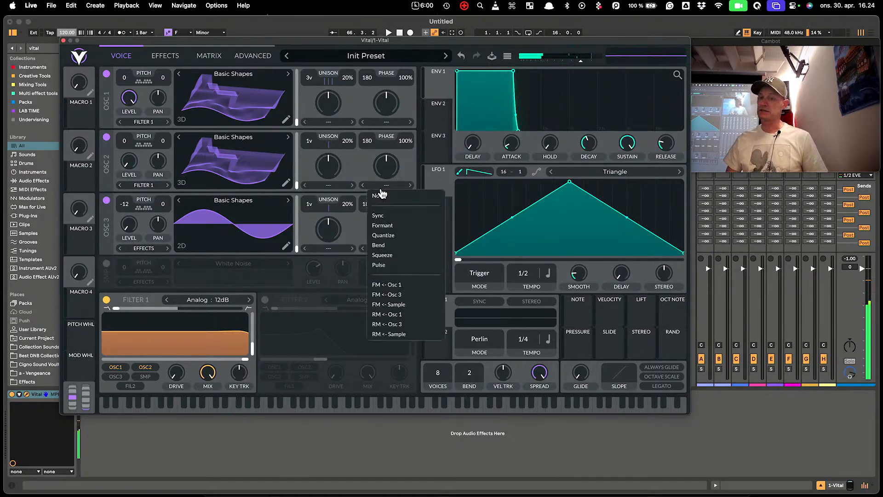
click(389, 288)
drag(388, 105, 395, 168)
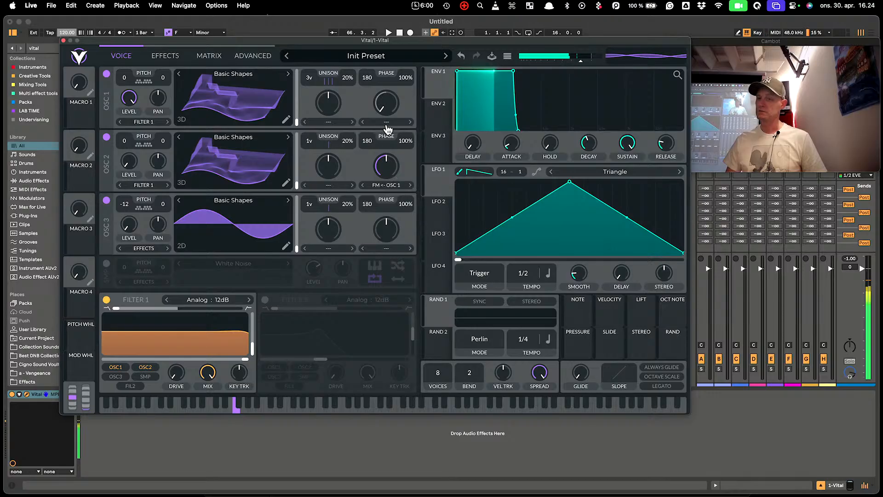
click(397, 193)
click(411, 201)
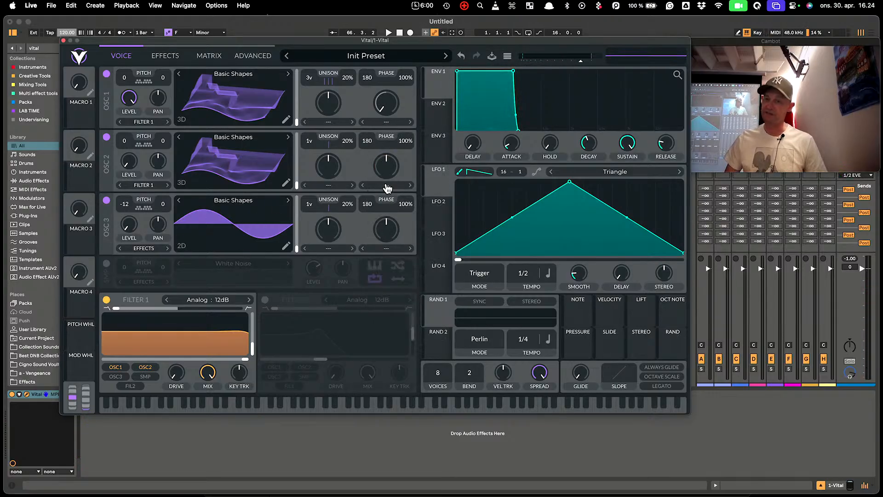
click(388, 122)
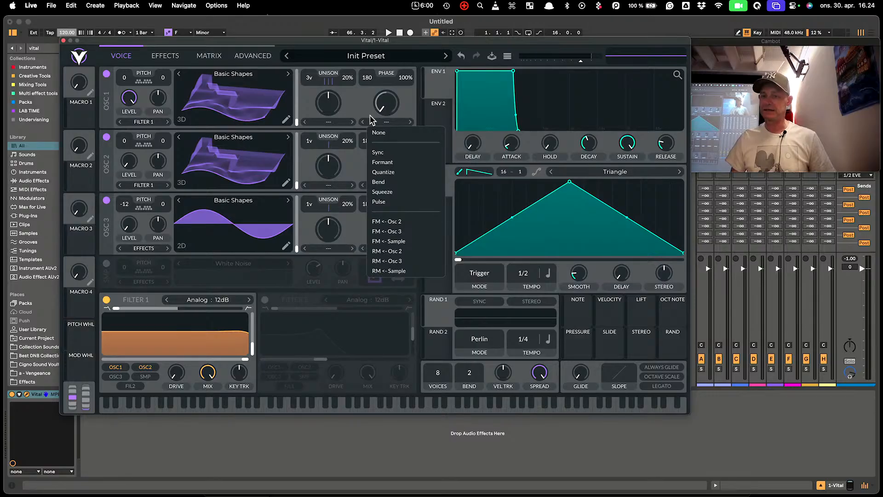
click(413, 220)
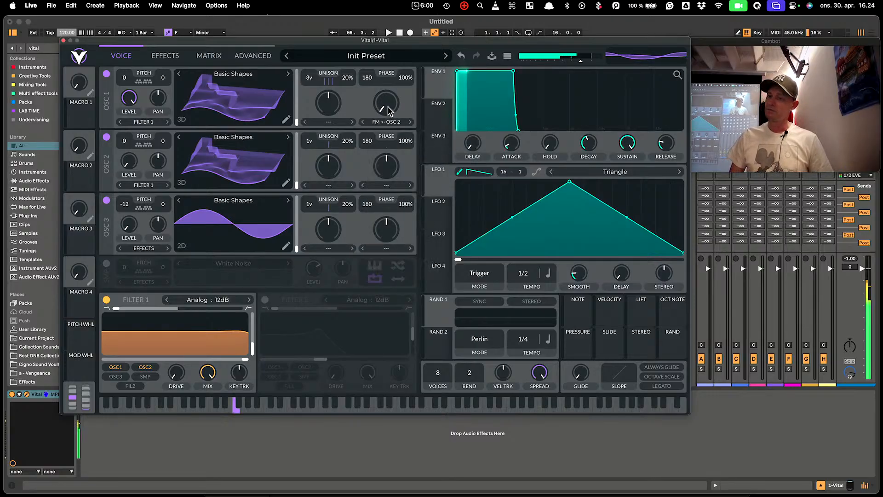
drag(388, 109, 390, 112)
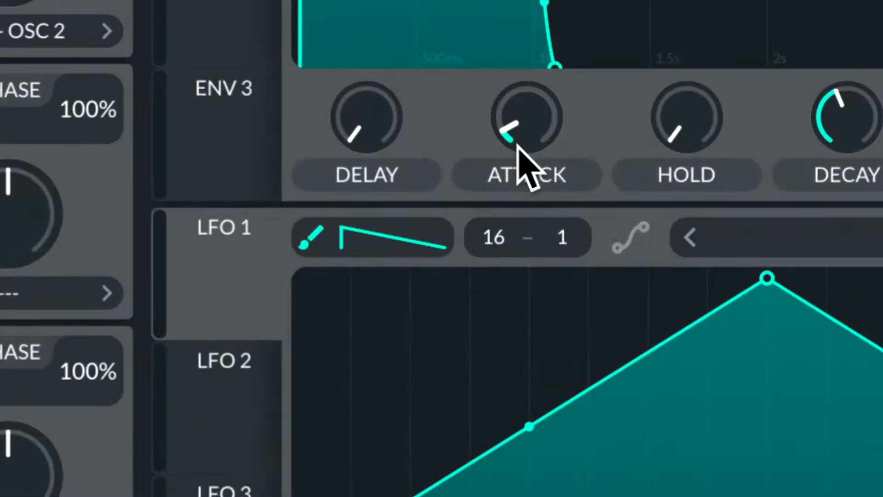
Set ENV 3's attack to a near-instant 0.002 seconds
drag(507, 133, 556, 216)
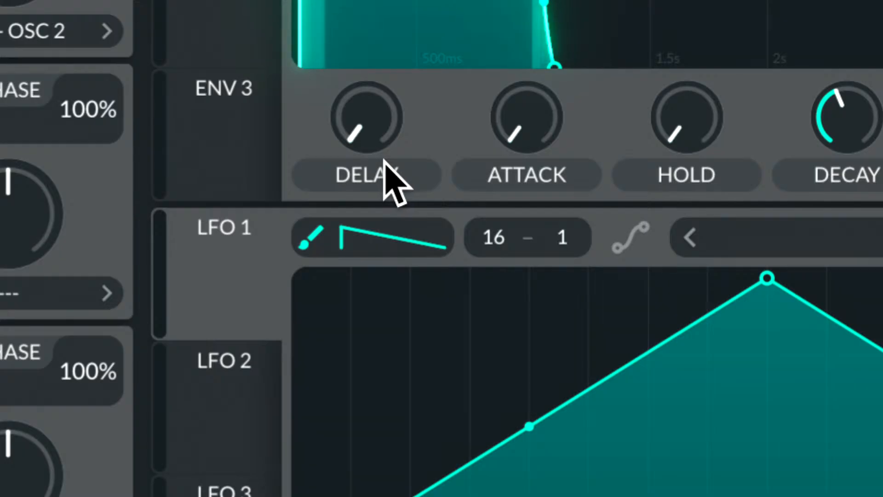
double_click(539, 121)
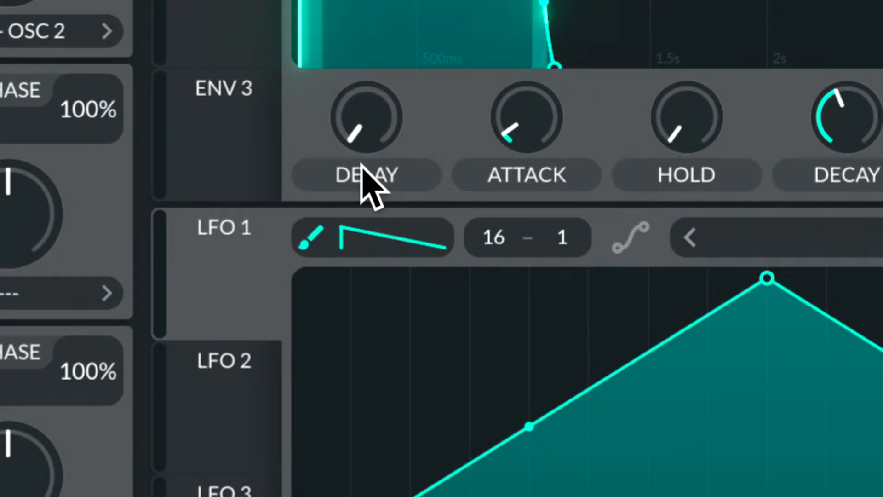
drag(515, 136, 510, 123)
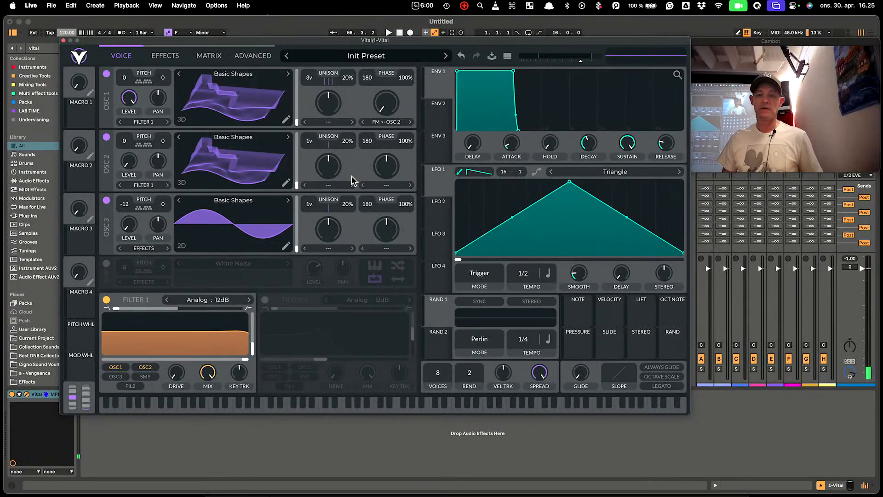
Make ENV 2 a short spike with no sustain and route it to oscillator 1's FM amount
click(450, 118)
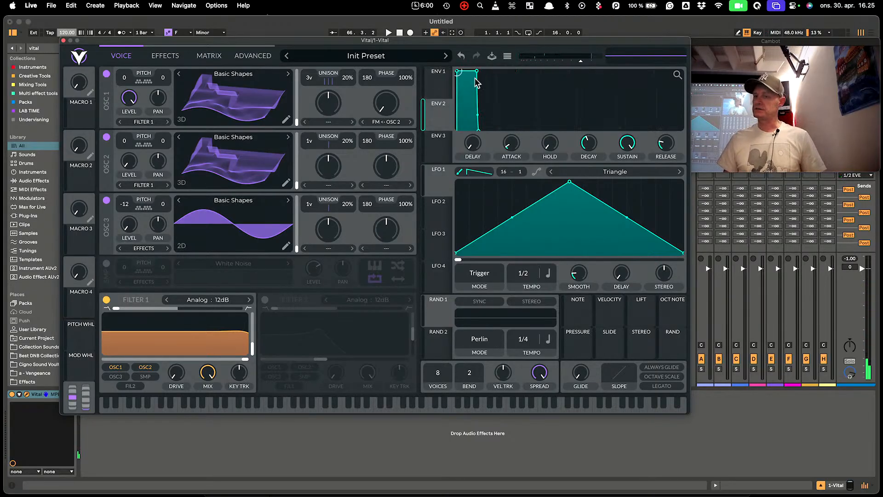
drag(478, 78, 459, 150)
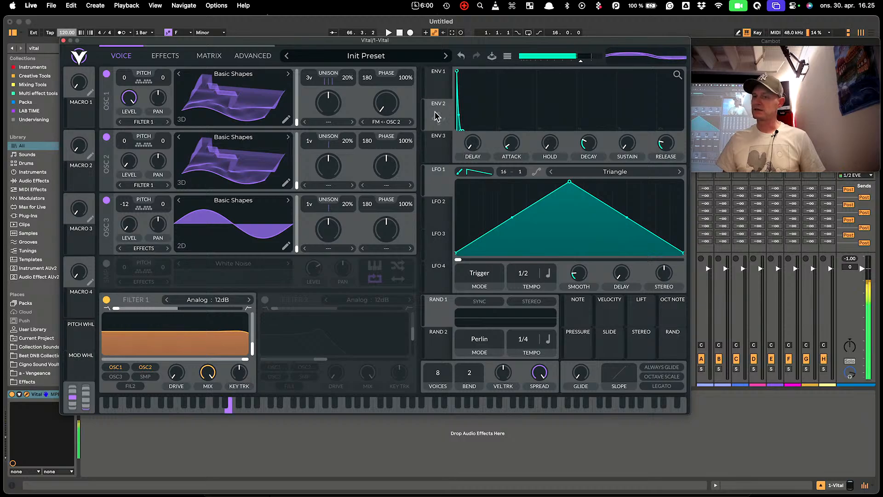
drag(437, 117, 394, 164)
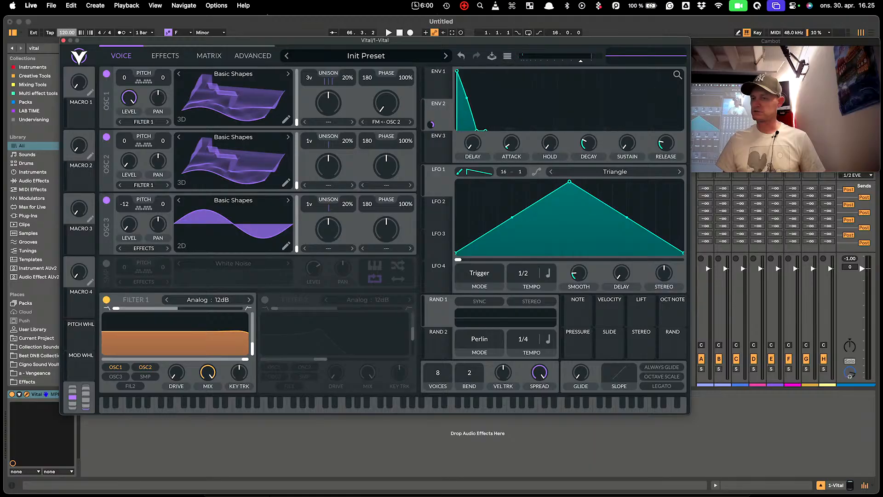
Bend ENV 2's decay into a steep exponential, shorten its attack, and lower OSC 1's unison detune to 5%
drag(677, 74, 678, 47)
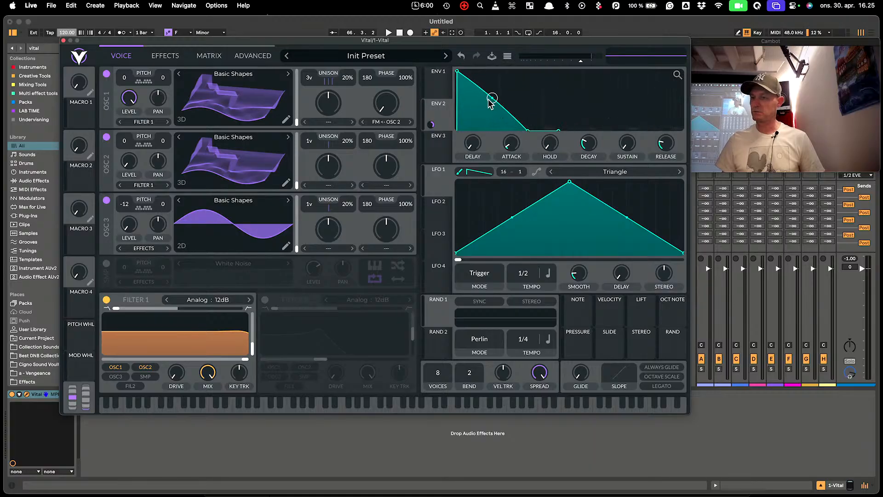
drag(490, 103, 553, 131)
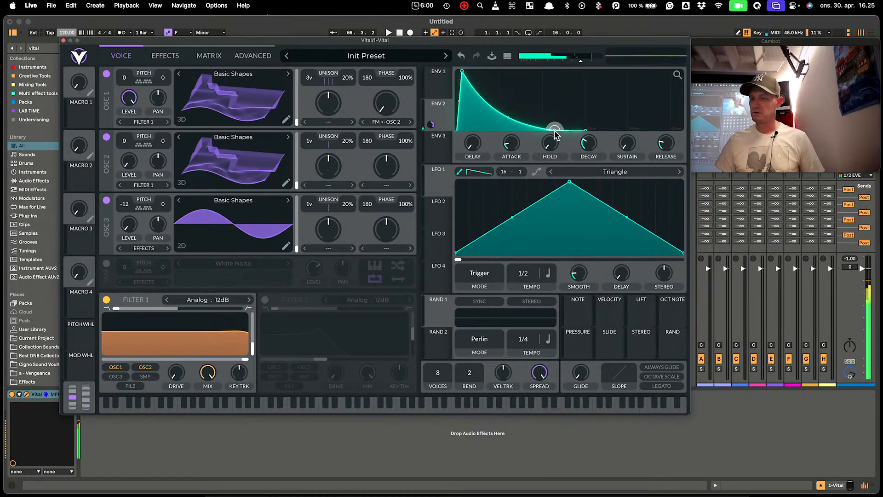
drag(464, 74, 449, 69)
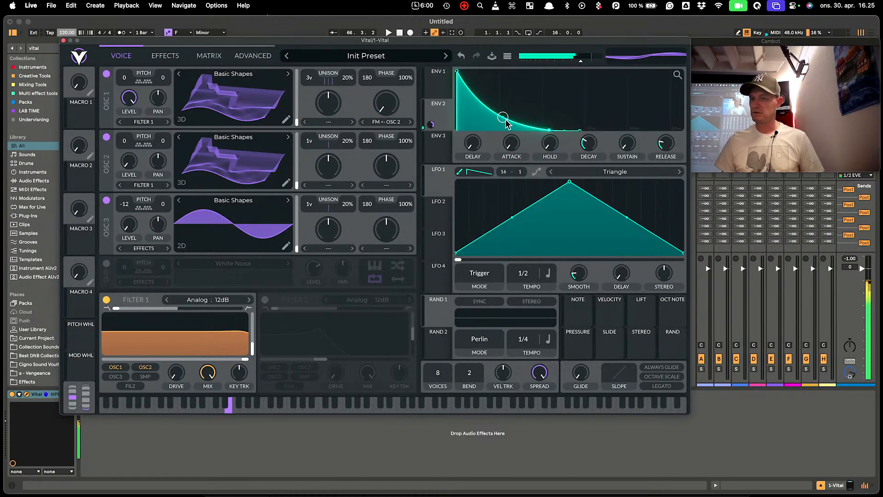
mouse_move(506, 119)
mouse_down()
mouse_move(506, 98)
mouse_move(516, 127)
mouse_move(509, 102)
mouse_move(513, 112)
mouse_up()
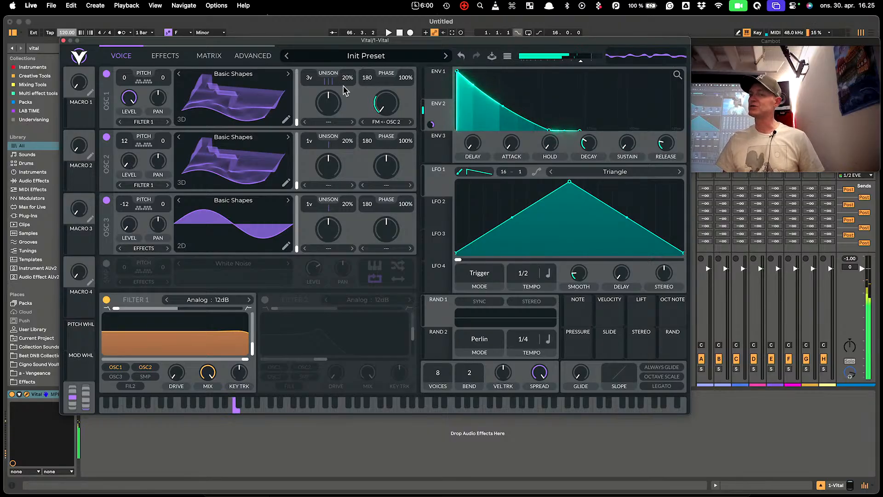
drag(340, 88, 354, 95)
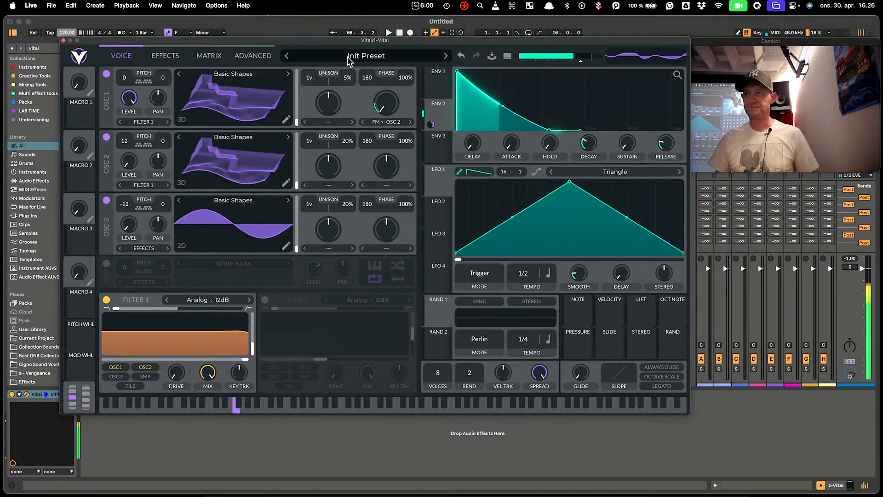
Enable the multiband compressor, lowering the high band and raising the low band to 24.86 dB
click(168, 57)
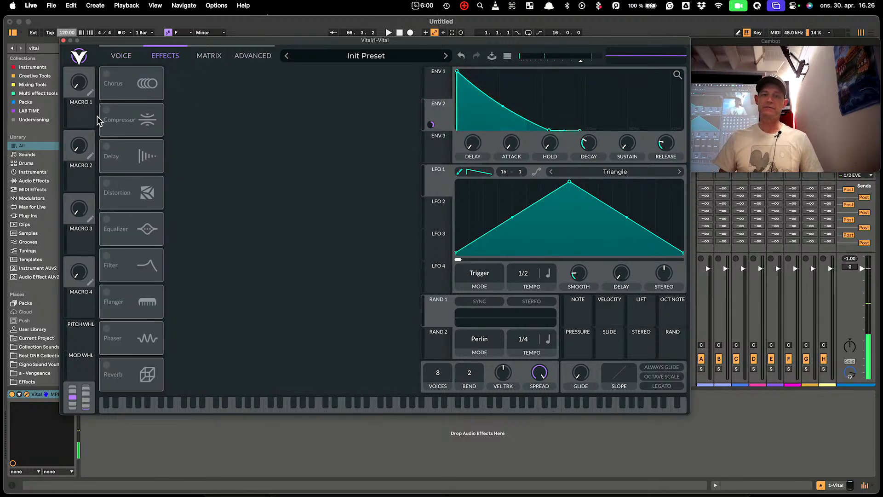
click(119, 120)
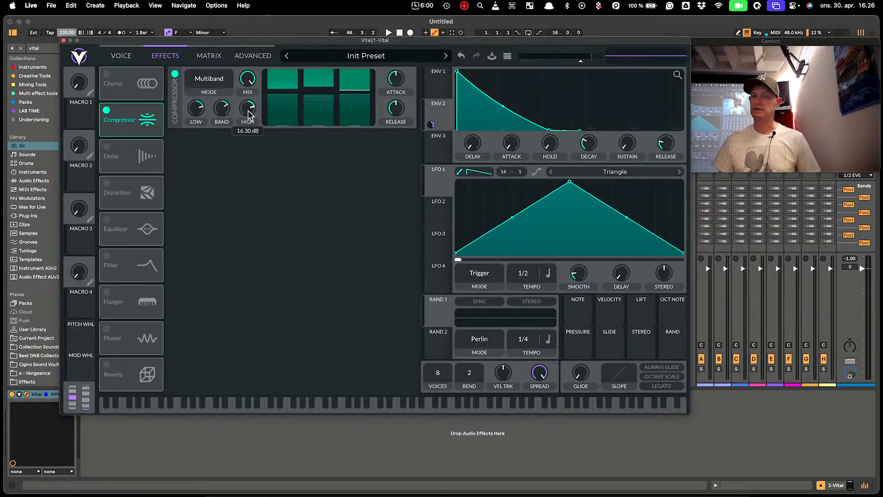
drag(250, 120, 252, 133)
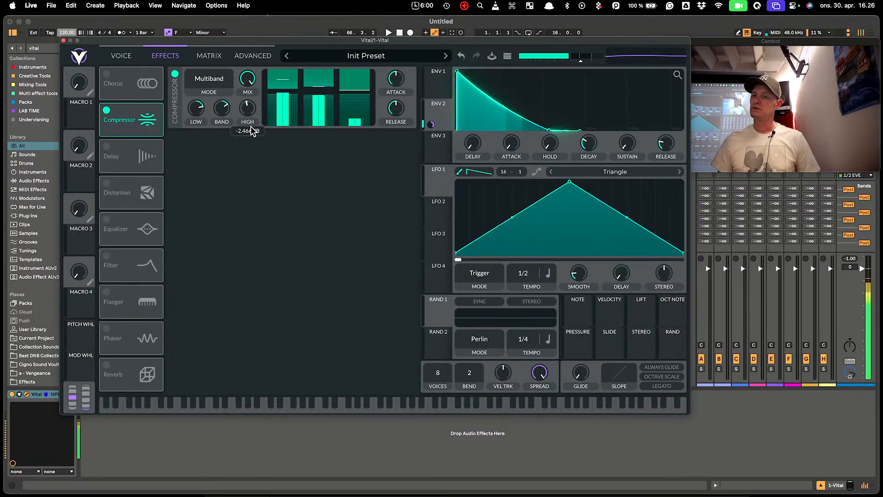
drag(197, 110, 195, 97)
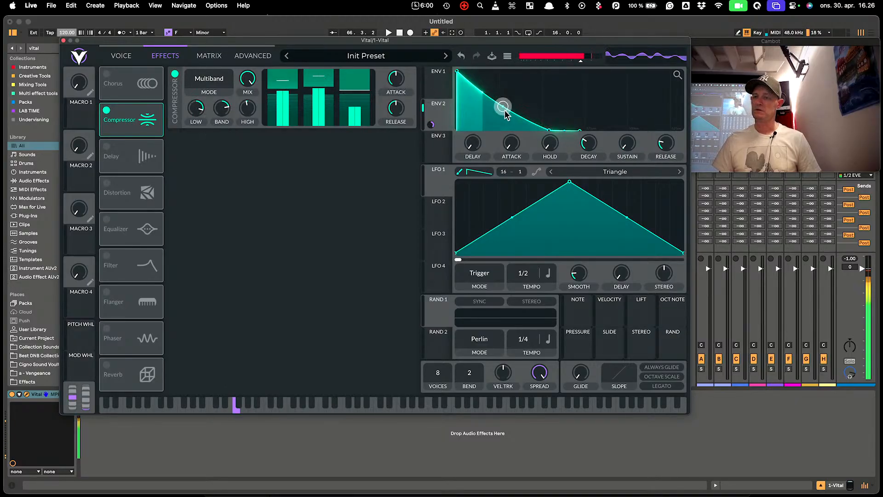
drag(505, 113, 502, 123)
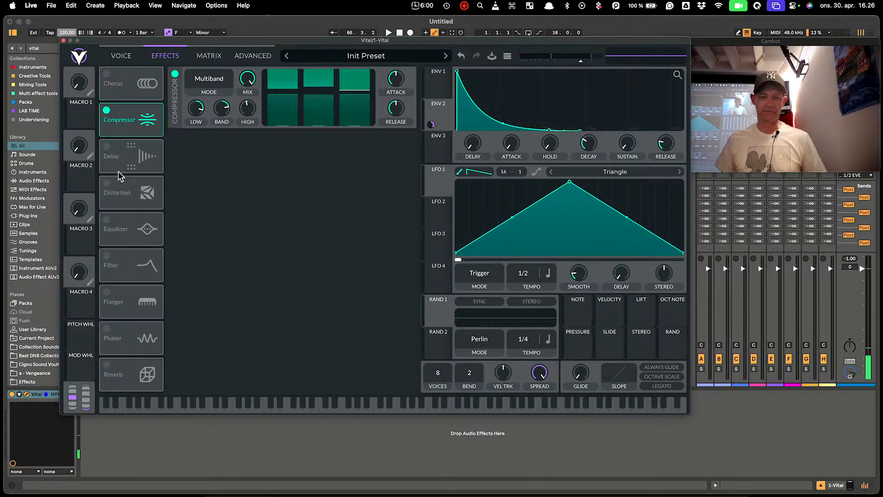
Turn on Soft Clip distortion, modulate its drive with ENV 2, and place it before the compressor
click(107, 187)
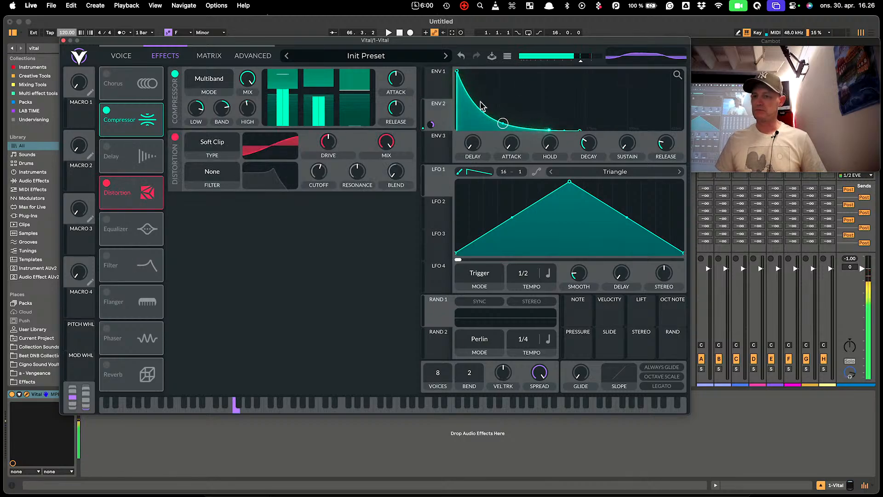
drag(390, 147, 339, 192)
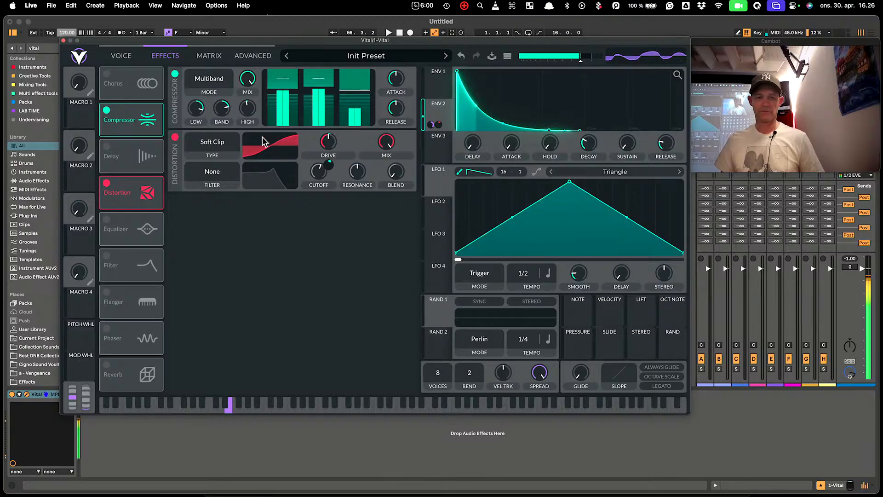
drag(131, 192, 131, 115)
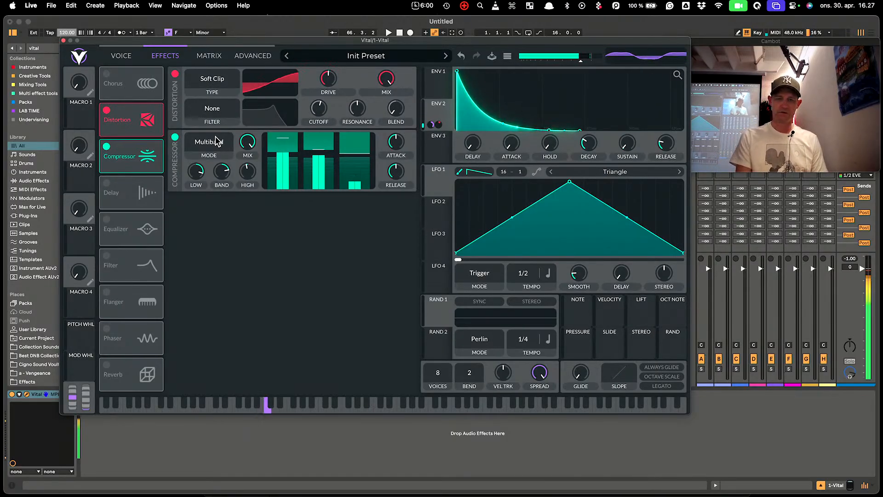
Route ENV 2 to a much lower Filter 1 cutoff and slightly lengthen the envelope attack
click(121, 56)
drag(439, 109, 175, 351)
drag(245, 359, 122, 361)
drag(457, 71, 473, 89)
Set ENV 2's FM modulation depth on OSC 1 to 0.245 and shorten the envelope attack to about 0.006 seconds
mouse_move(387, 132)
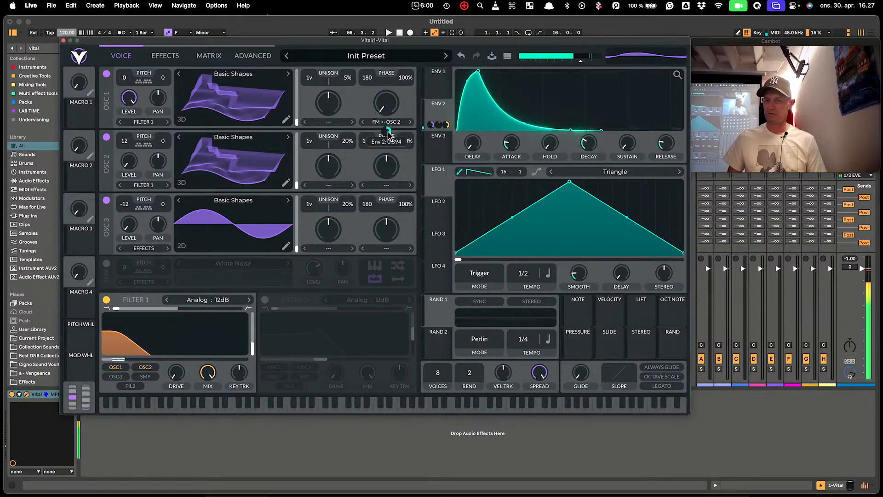
drag(388, 132, 387, 132)
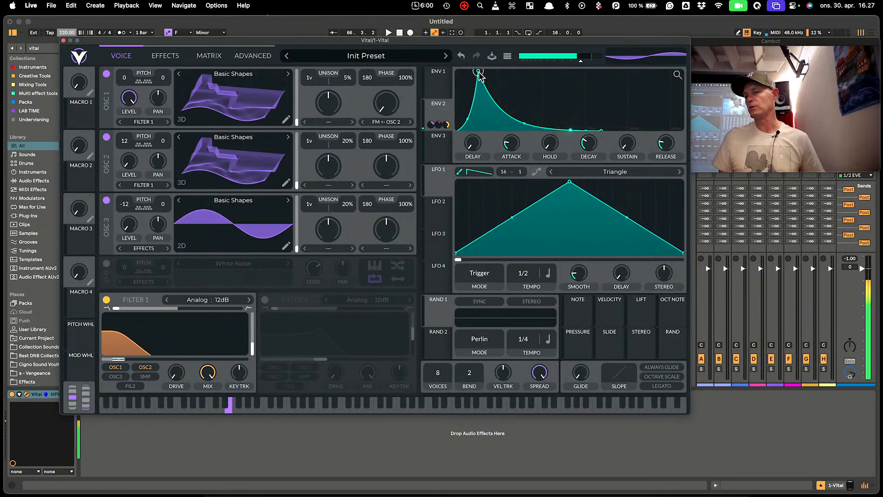
drag(478, 71, 457, 72)
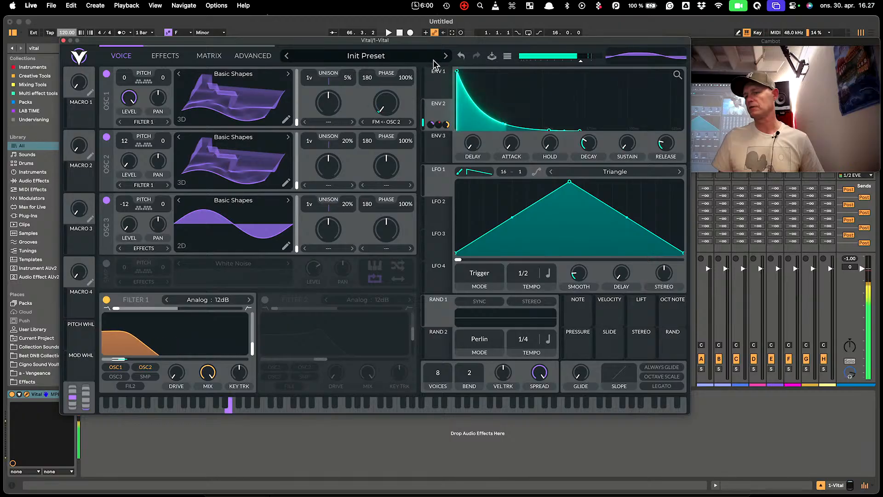
mouse_move(512, 145)
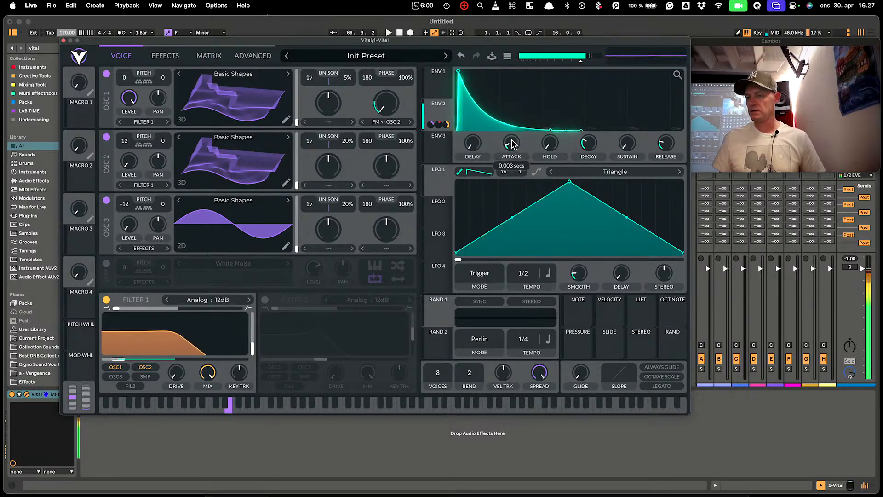
scroll(514, 144, up, 1)
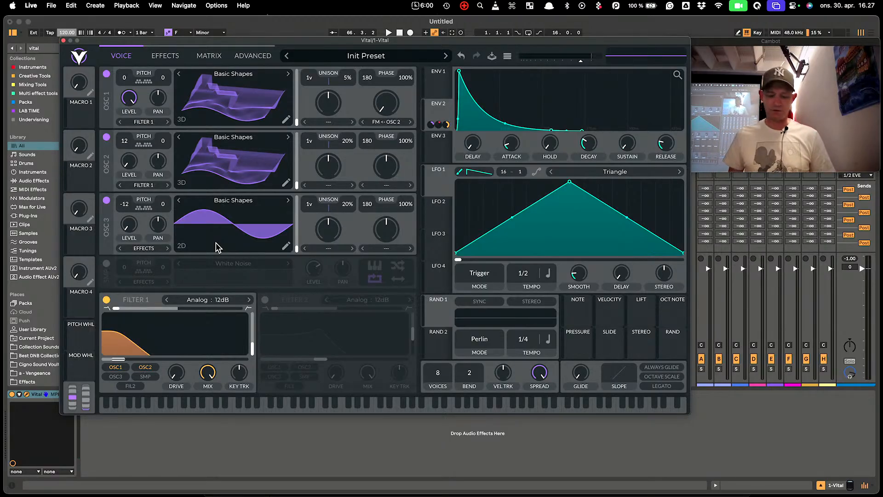
Replace ENV 2 on OSC 1's FM with LFO 1, painted as 16 smoothed triangles
double_click(431, 123)
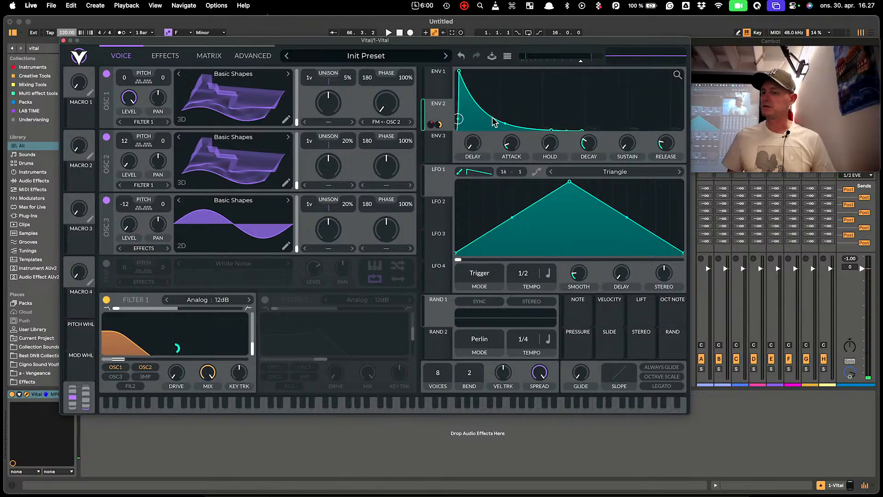
click(478, 172)
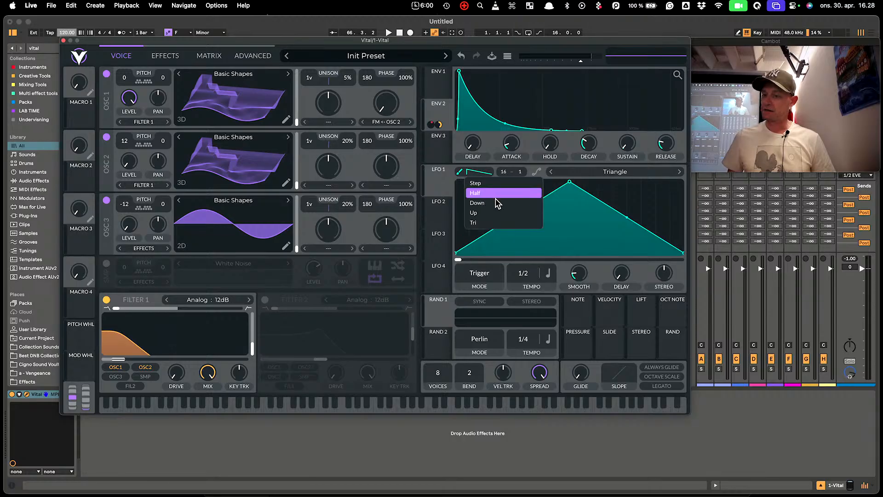
click(482, 224)
drag(467, 181, 686, 145)
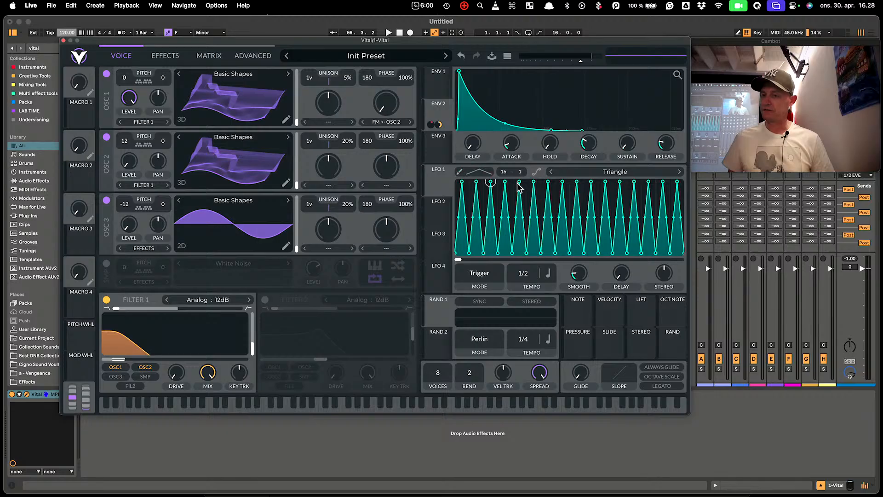
click(537, 172)
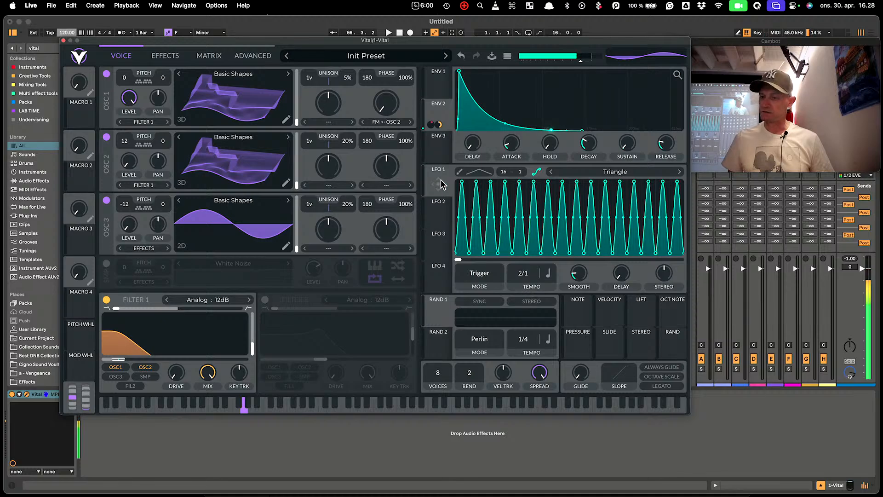
drag(440, 184, 399, 165)
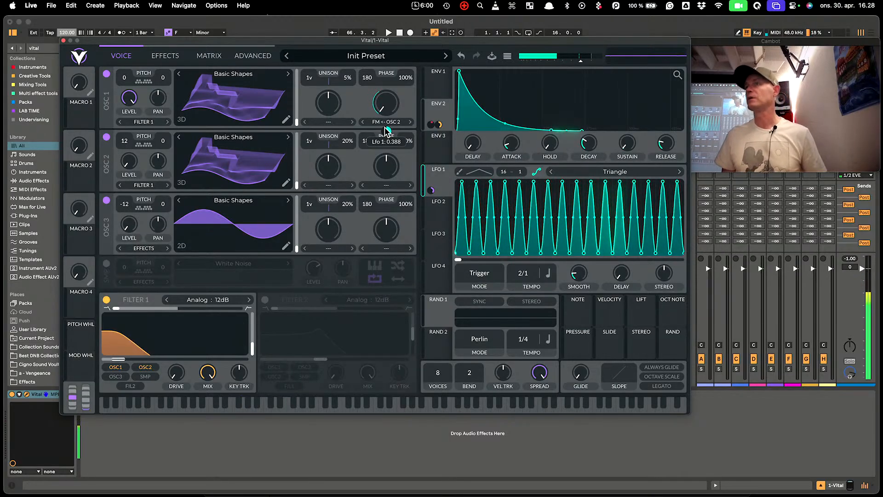
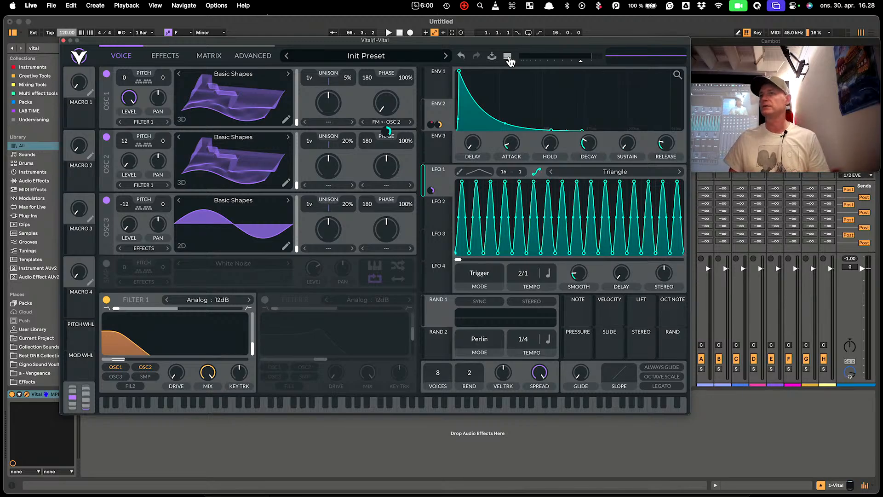
Reset the patch to default settings with Initialize Preset from the preset menu
click(508, 58)
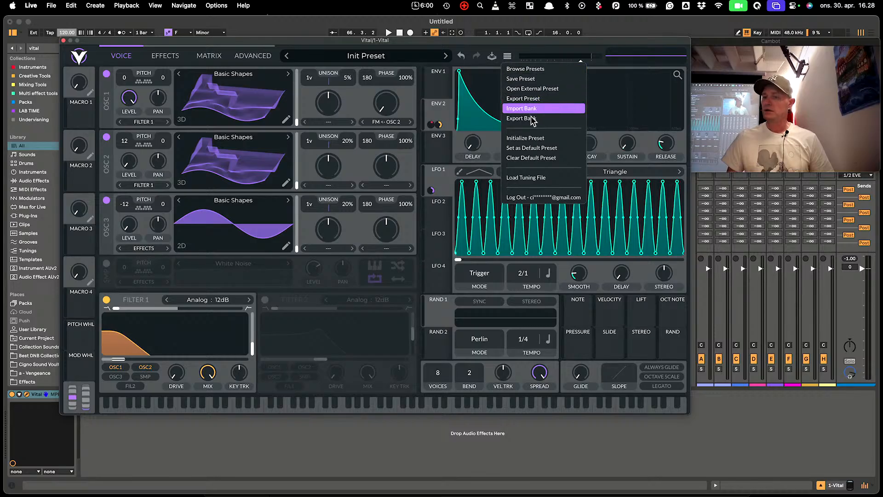
click(536, 139)
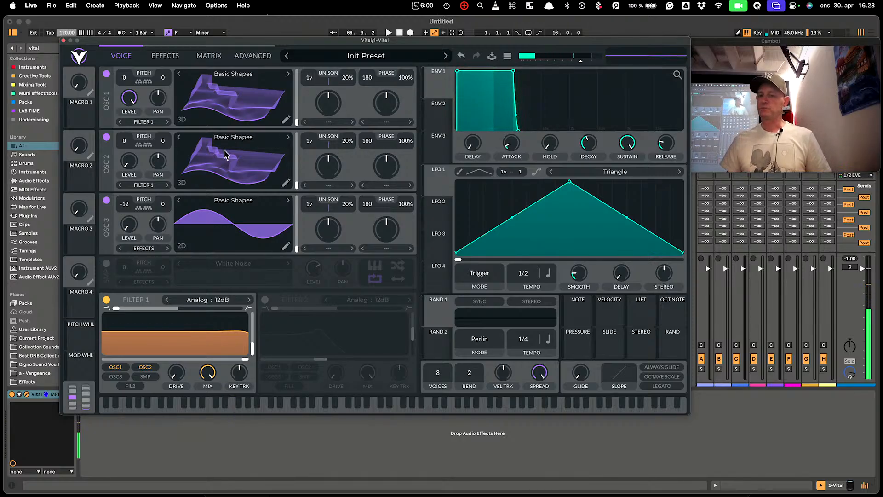
Power off OSC 1–3 and enable the White Noise sample oscillator, adjusting its level
click(106, 75)
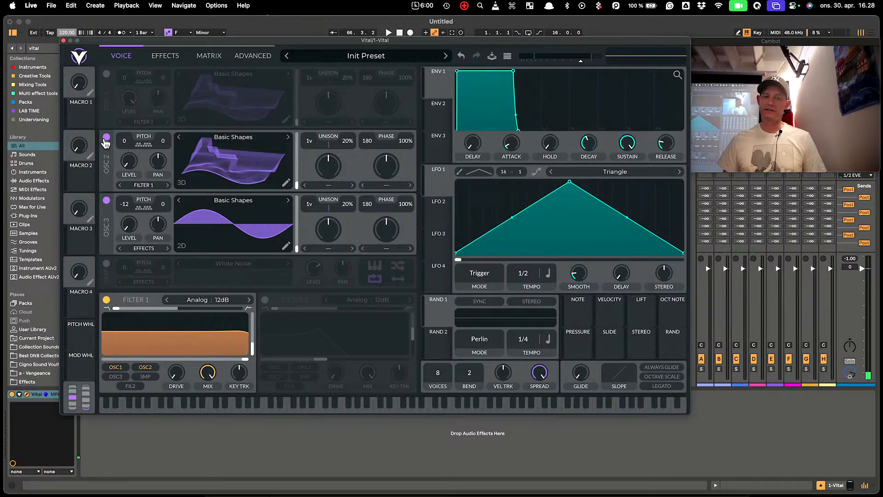
click(107, 137)
click(106, 201)
click(106, 264)
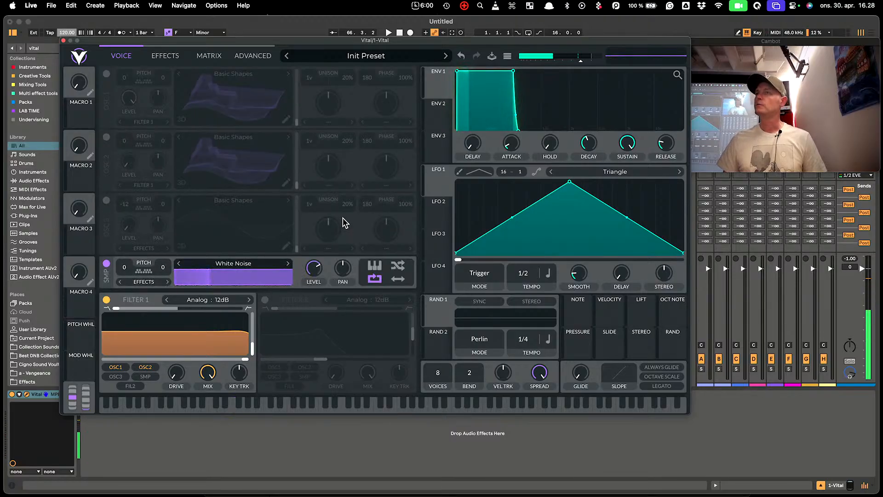
drag(313, 270, 307, 417)
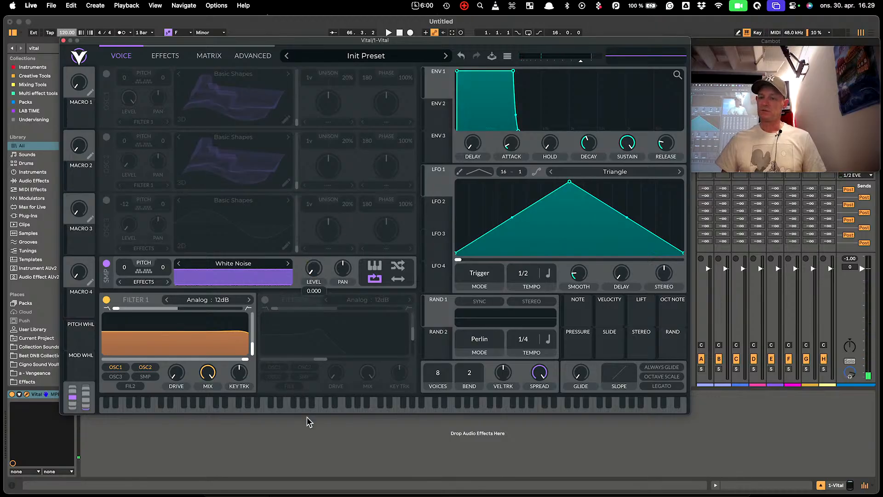
Give ENV 2 a very short decay and route it to the noise level
click(439, 121)
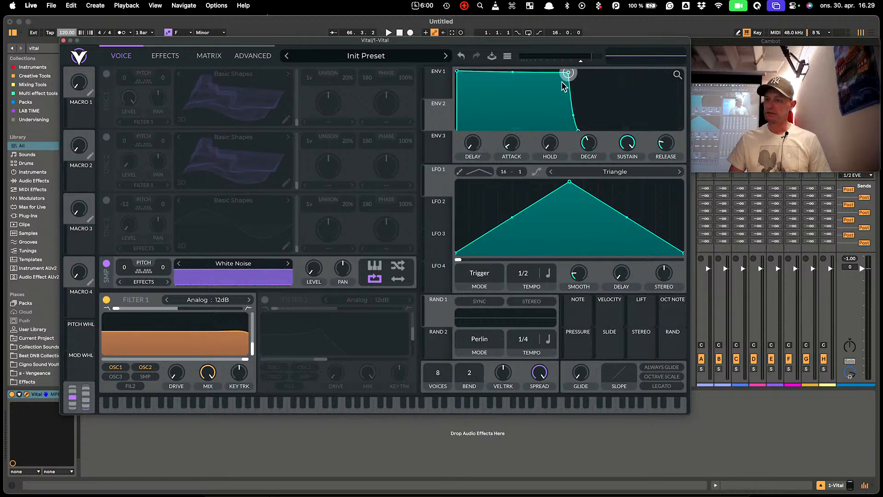
drag(567, 71, 462, 168)
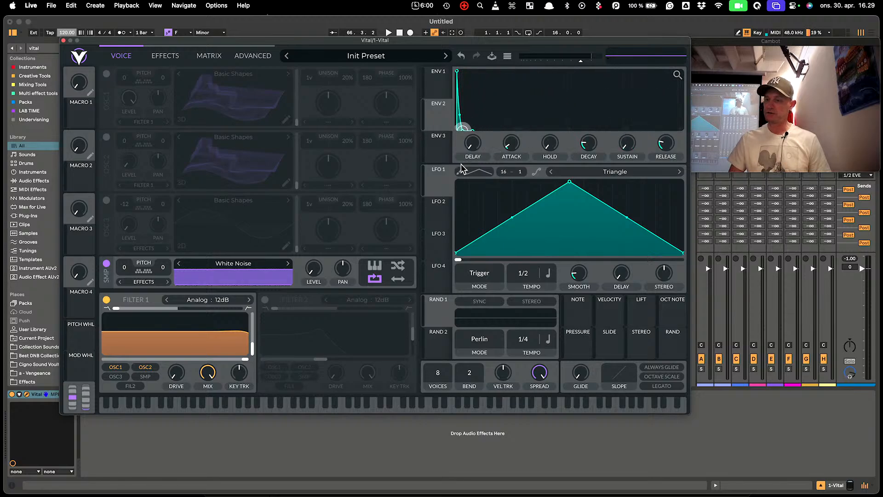
mouse_move(435, 120)
mouse_down()
mouse_move(341, 298)
mouse_move(284, 314)
mouse_move(310, 275)
mouse_up()
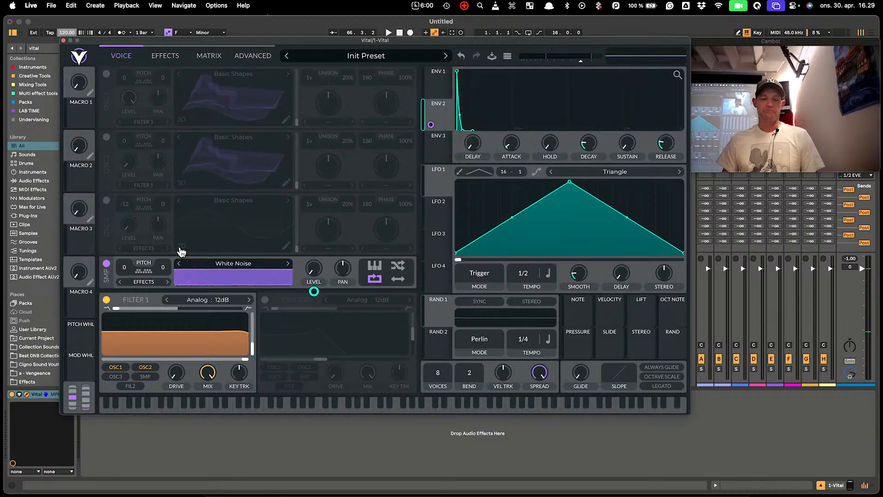
Send the noise into Filter 1 as a Low High Comb with maximum resonance and key tracking, cutoff reset
click(143, 281)
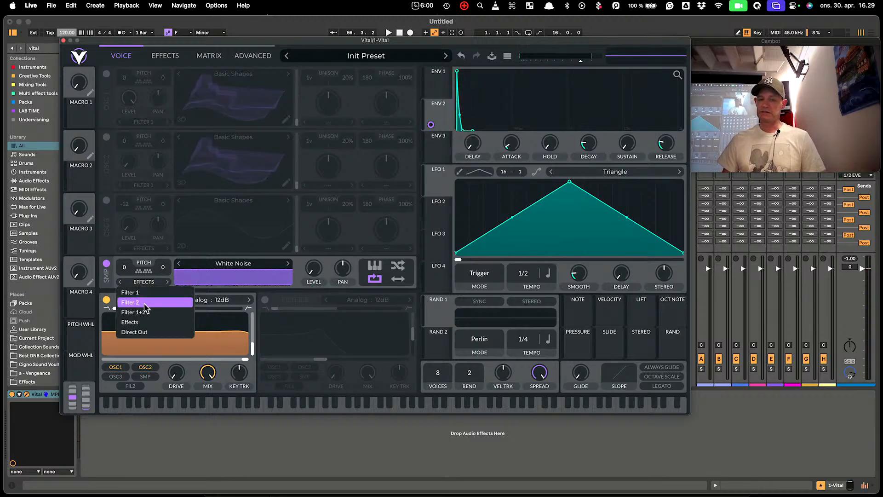
click(138, 293)
click(212, 300)
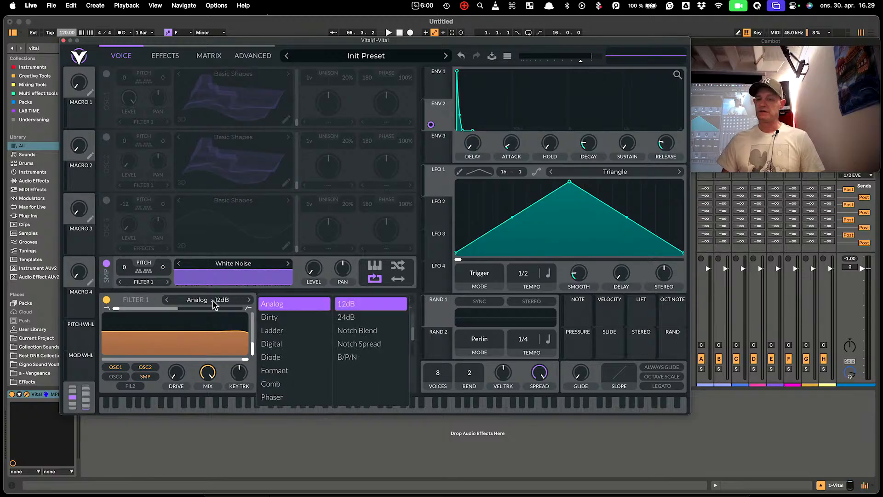
click(283, 385)
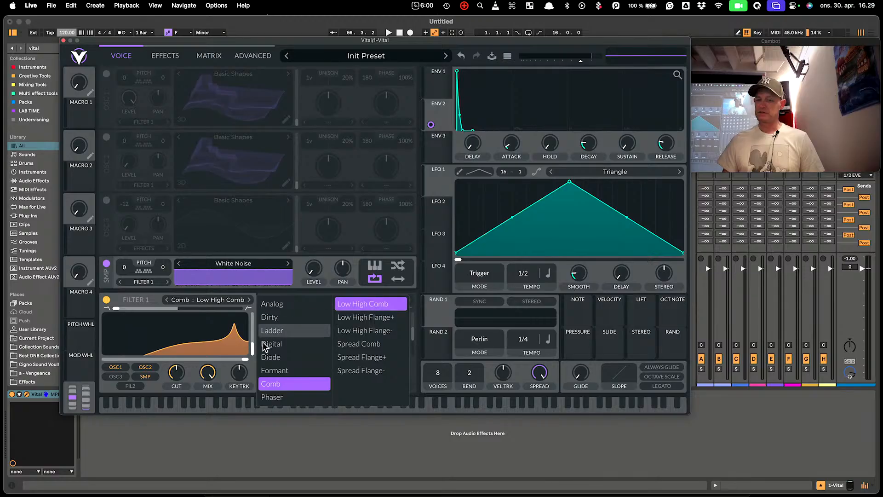
drag(252, 351, 251, 294)
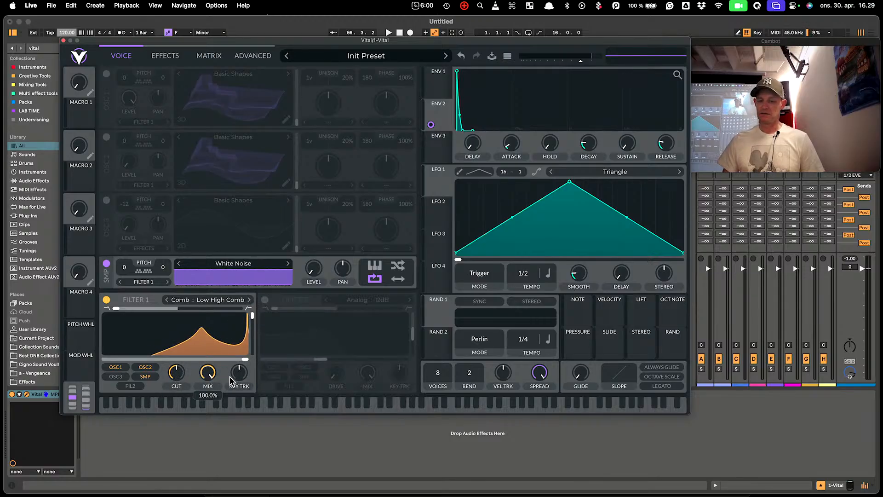
drag(233, 375, 233, 259)
double_click(243, 359)
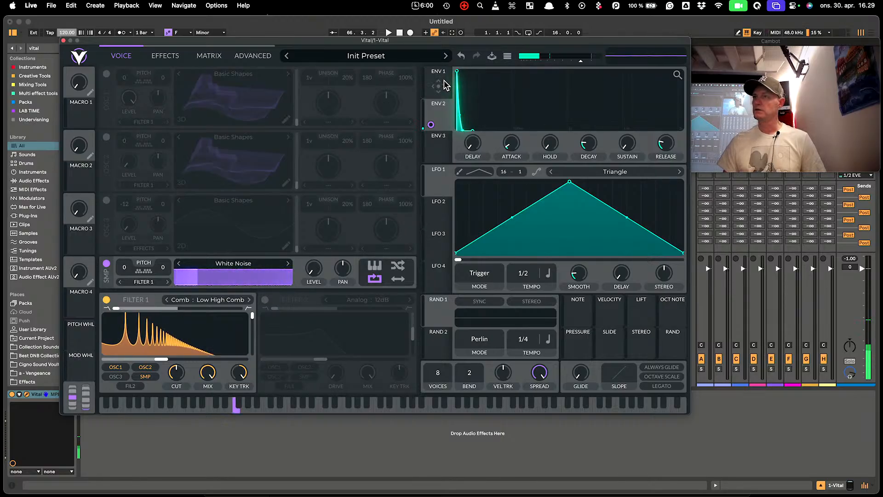
Shift up an octave and play several notes to audition the comb noise sound
key(x)
key(x)
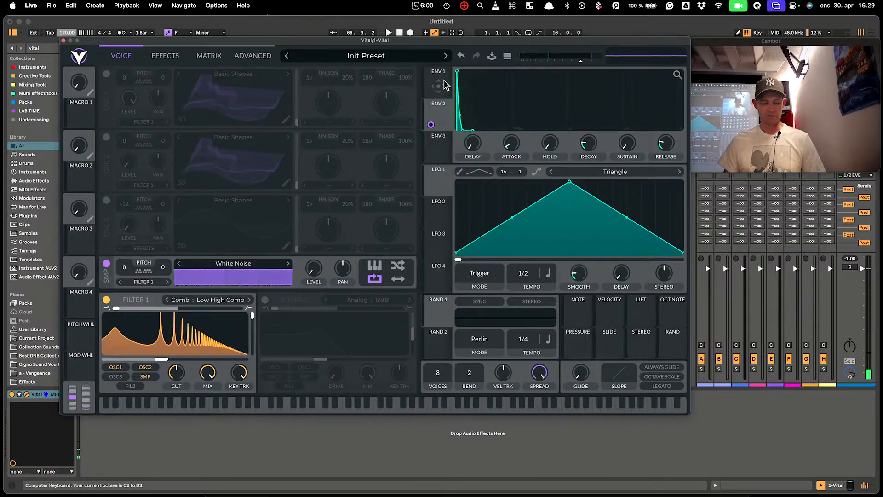
key(f)
key(h)
key(h)
key(k)
key(k)
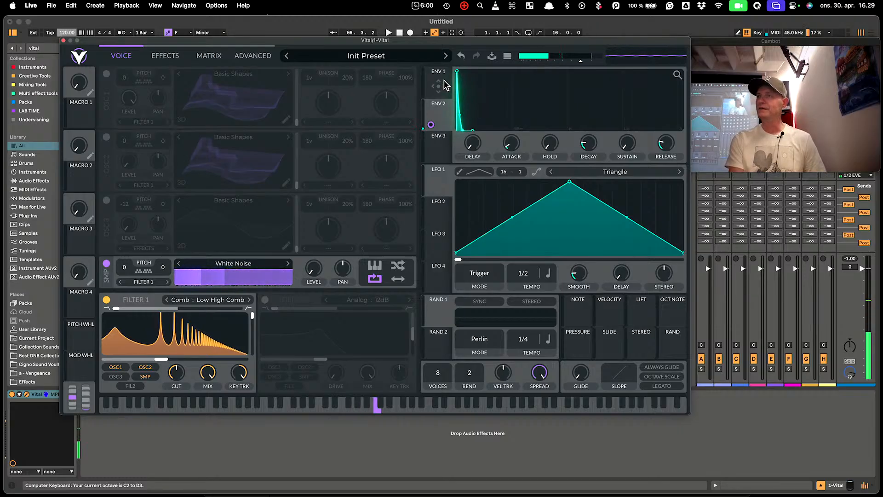
key(s)
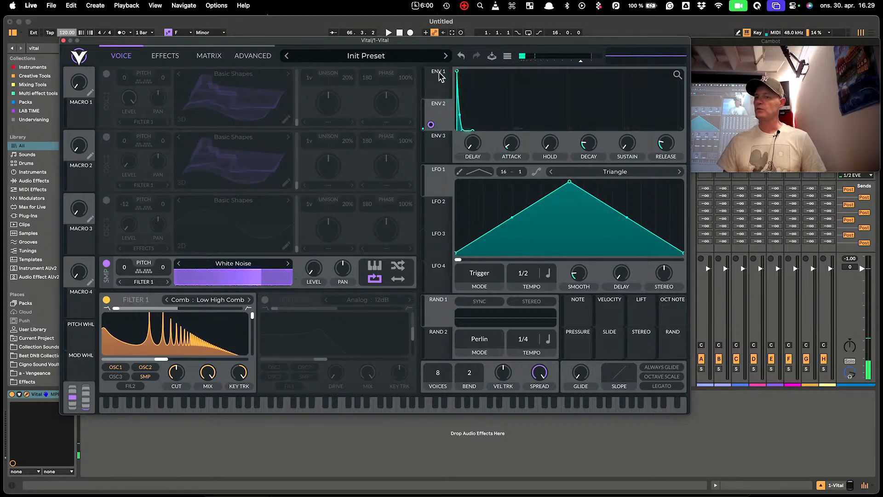
Lengthen ENV 1's decay and play notes to hear the longer tail
click(440, 87)
drag(522, 129, 591, 133)
key(f)
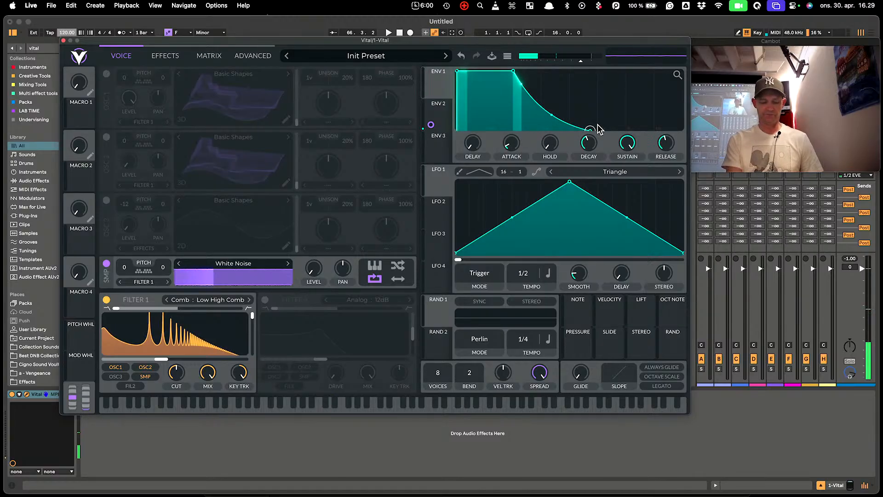
key(k)
key(f)
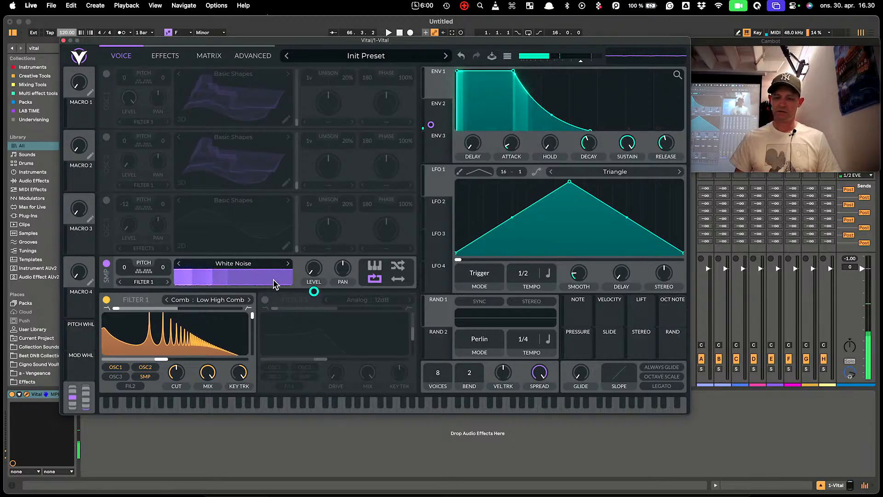
click(166, 56)
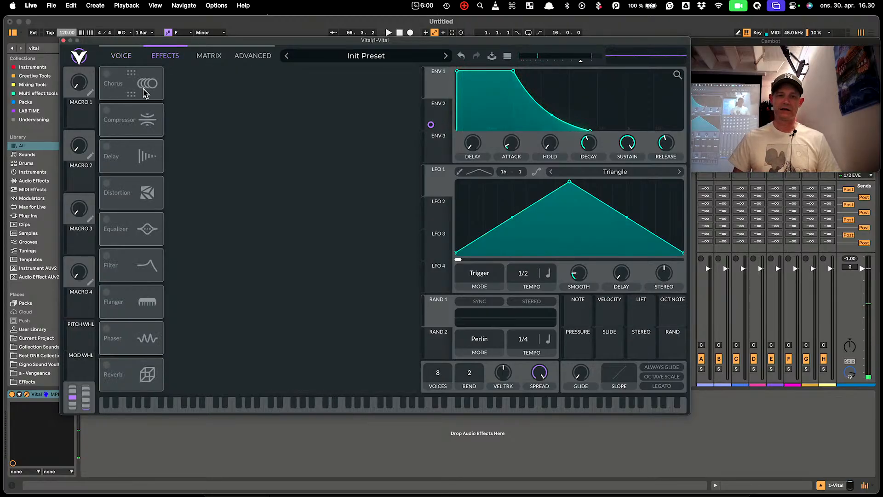
Turn on Chorus and Delay and raise the delay feedback to about 70%
click(106, 78)
click(106, 148)
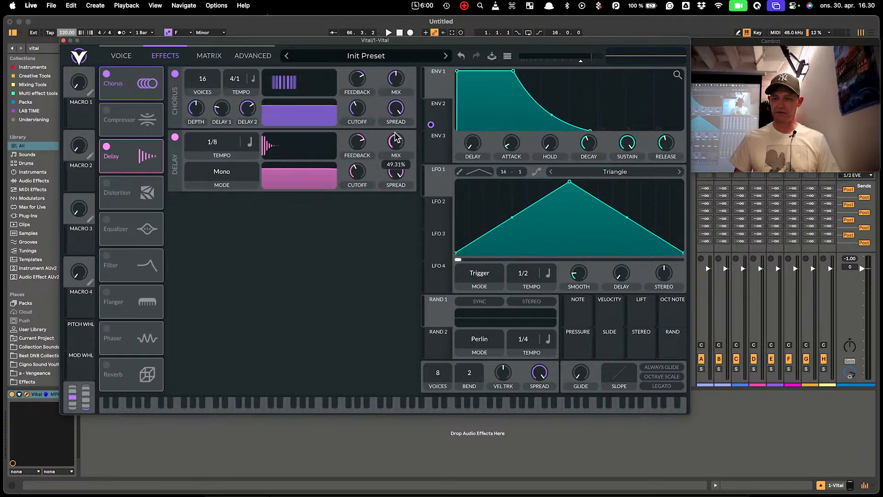
drag(352, 152, 353, 140)
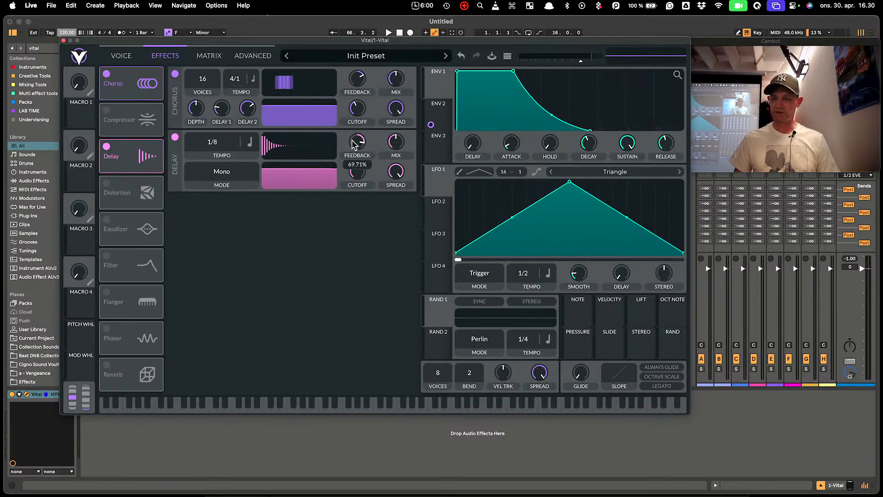
Turn on Reverb, lower its mix, raise the delay mix and lower chorus mix to about 12%
click(139, 359)
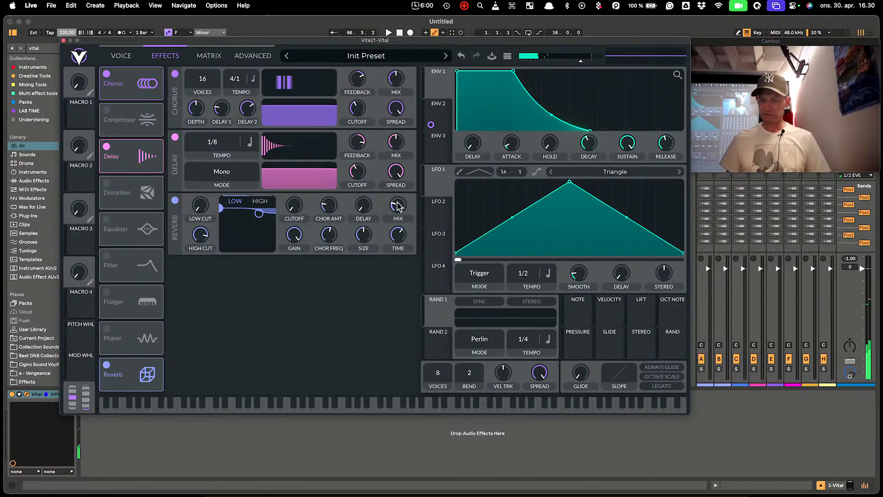
drag(396, 203, 399, 209)
drag(394, 154, 394, 171)
drag(396, 85, 393, 102)
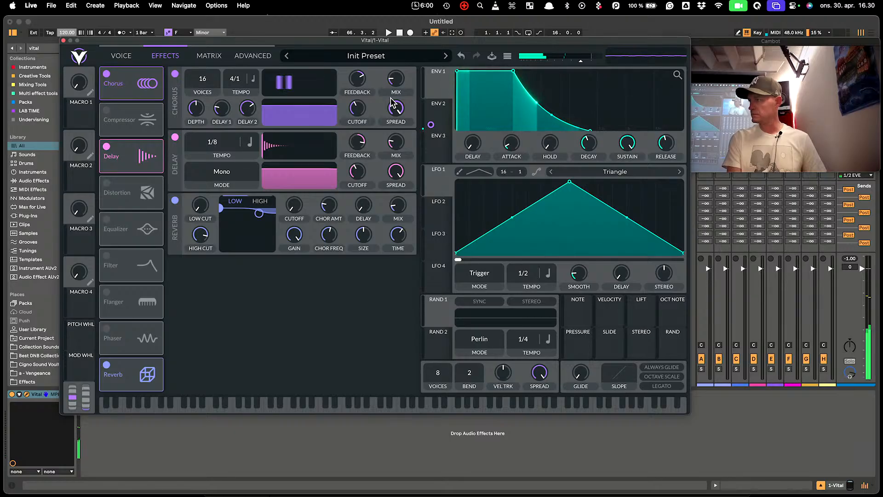
On the Voice page, drag Filter 1's comb resonance down to 0%
click(122, 57)
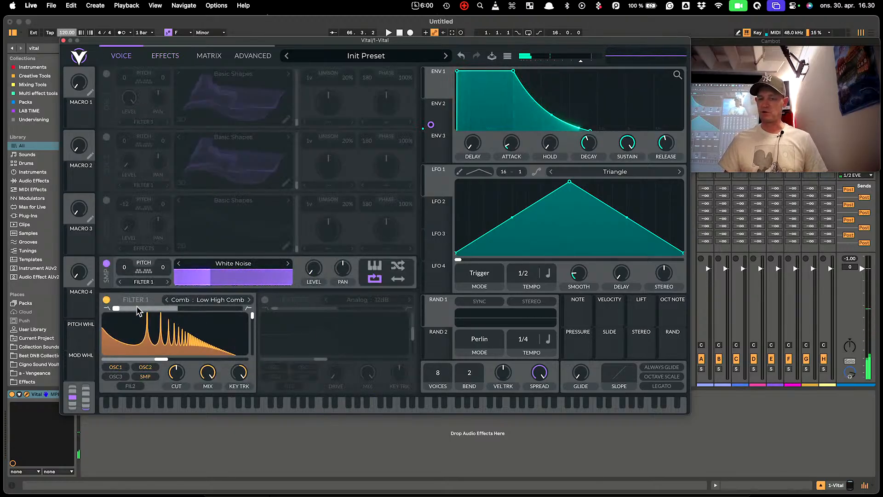
drag(252, 318, 256, 377)
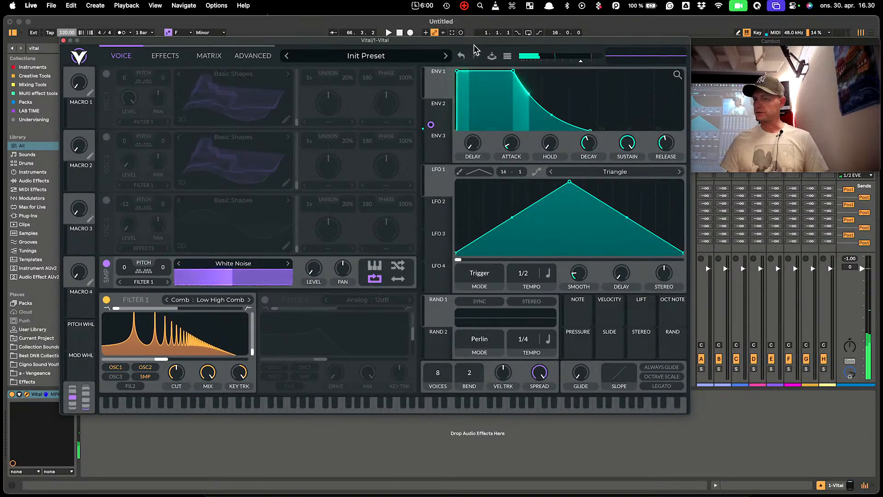
Switch on the Multiband Compressor and Soft Clip Distortion effects alongside Chorus, Delay and Reverb
click(165, 55)
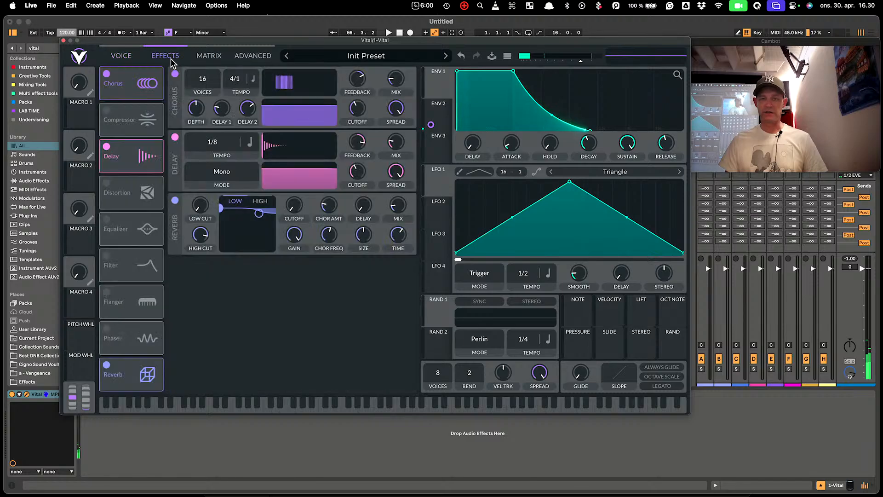
click(107, 110)
mouse_move(249, 188)
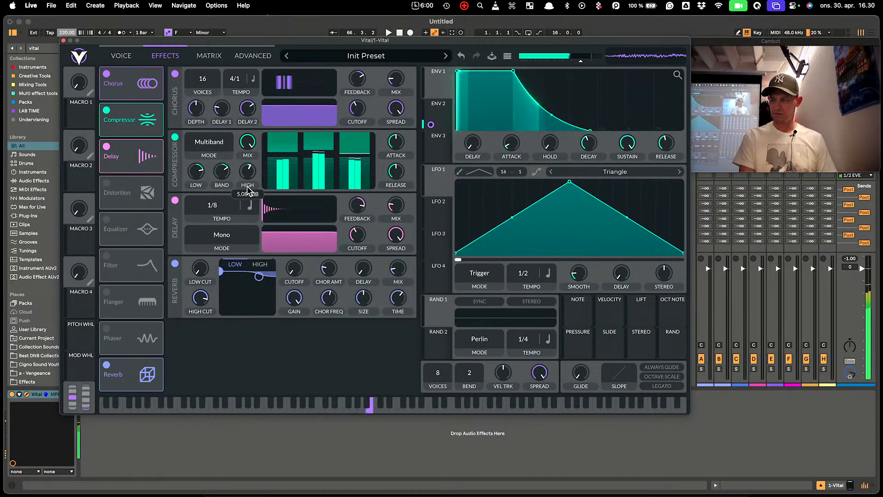
click(108, 184)
click(448, 114)
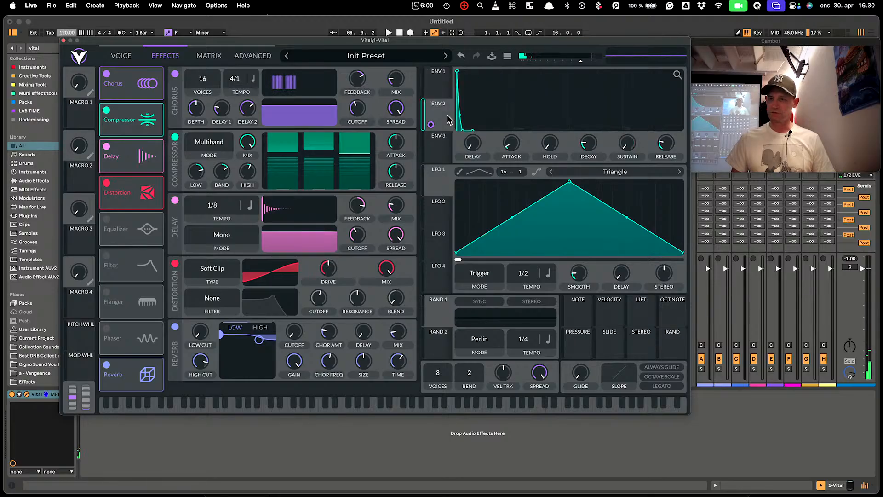
mouse_move(331, 266)
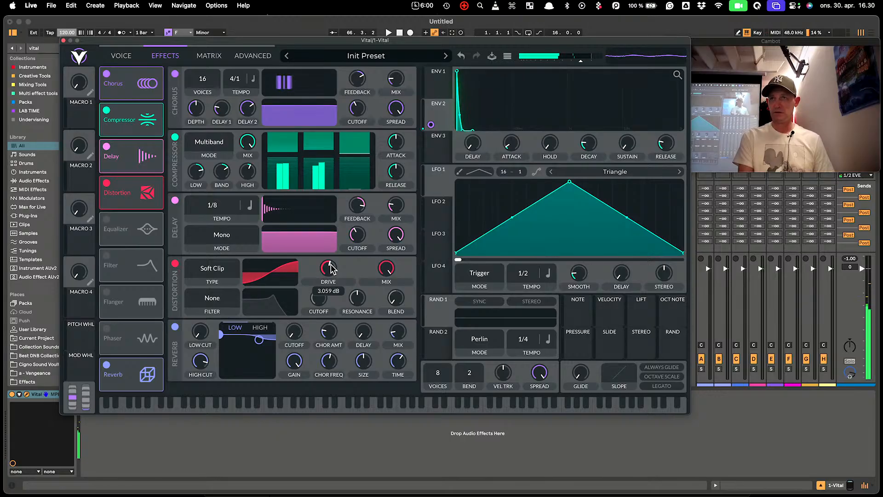
Try Filter 1's Low High Flange+, Low High Flange- and Spread Comb styles
click(120, 57)
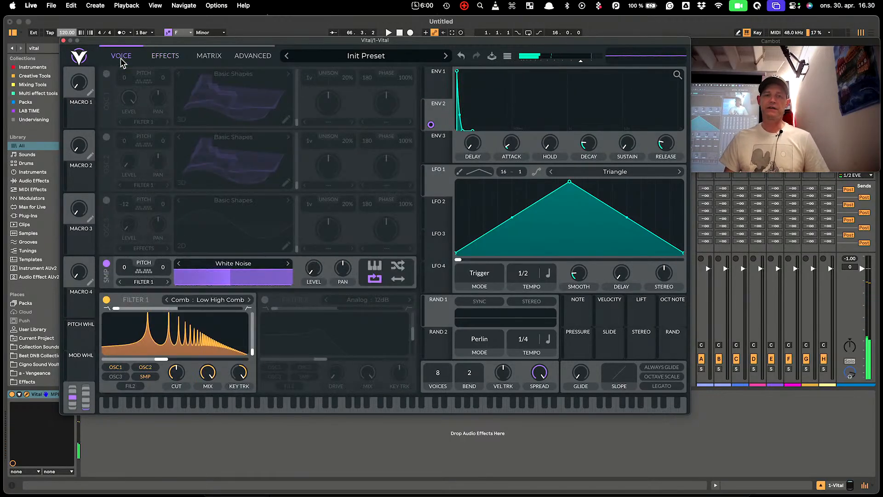
click(223, 303)
click(372, 317)
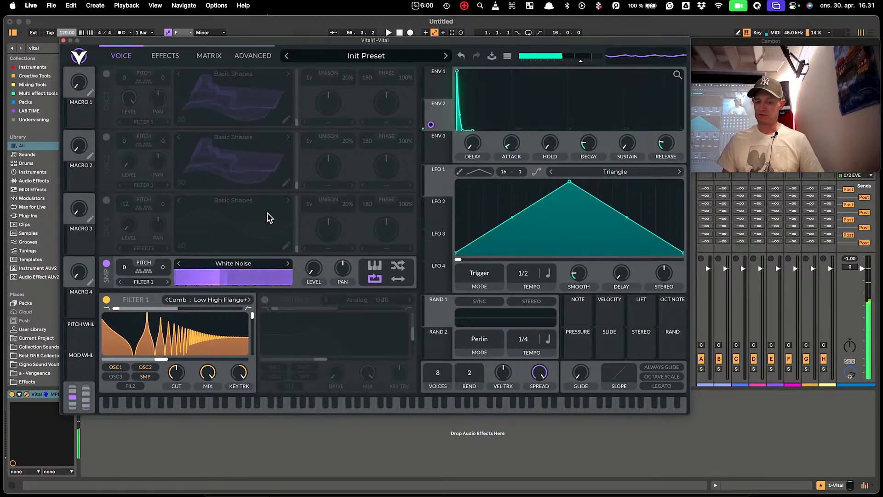
click(250, 300)
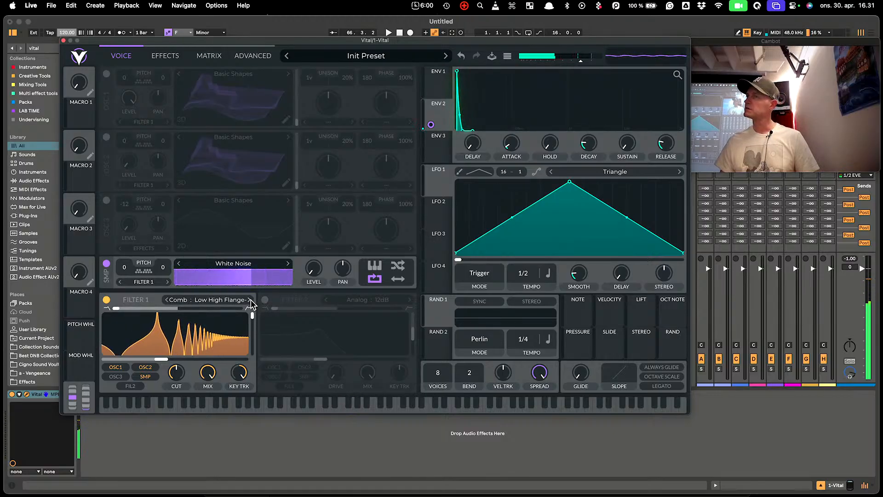
click(250, 299)
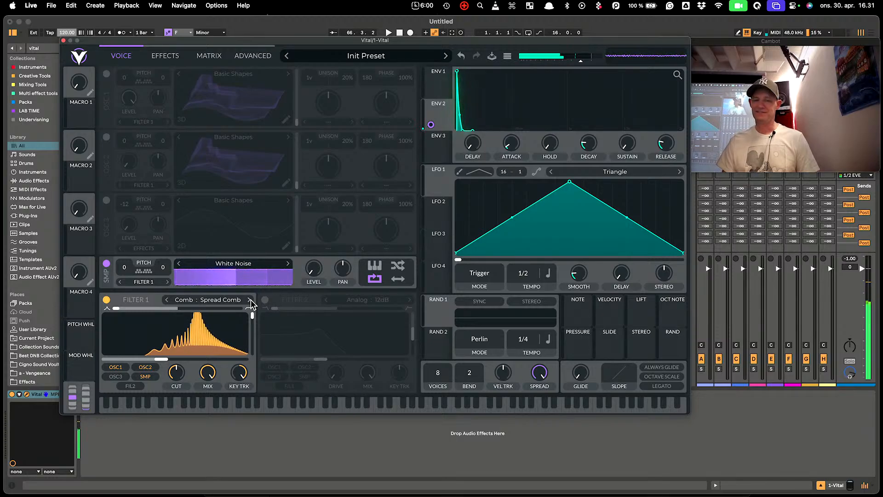
Step through Spread Flange+ and Spread Flange- while sweeping resonance, landing on Phaser : Positive
click(250, 299)
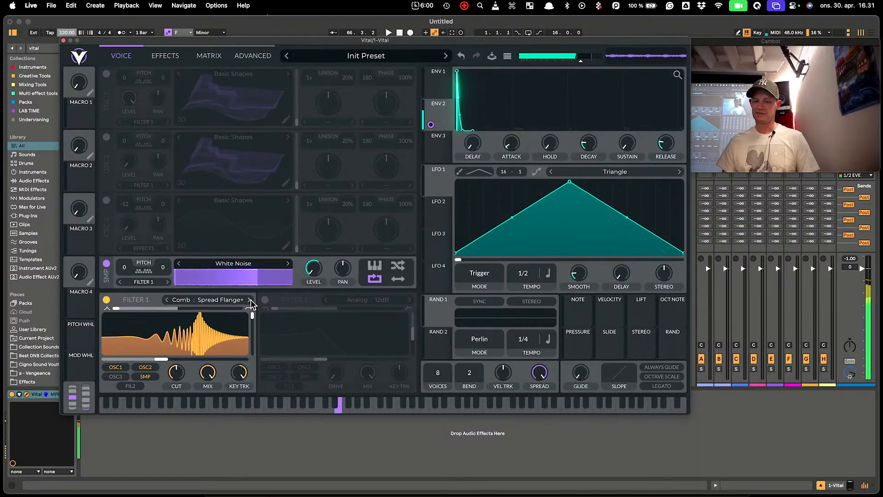
drag(255, 337, 253, 410)
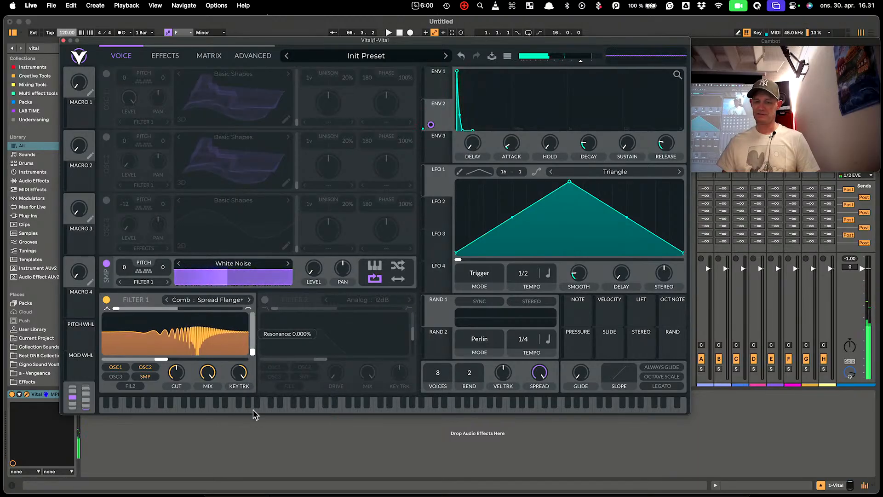
click(249, 299)
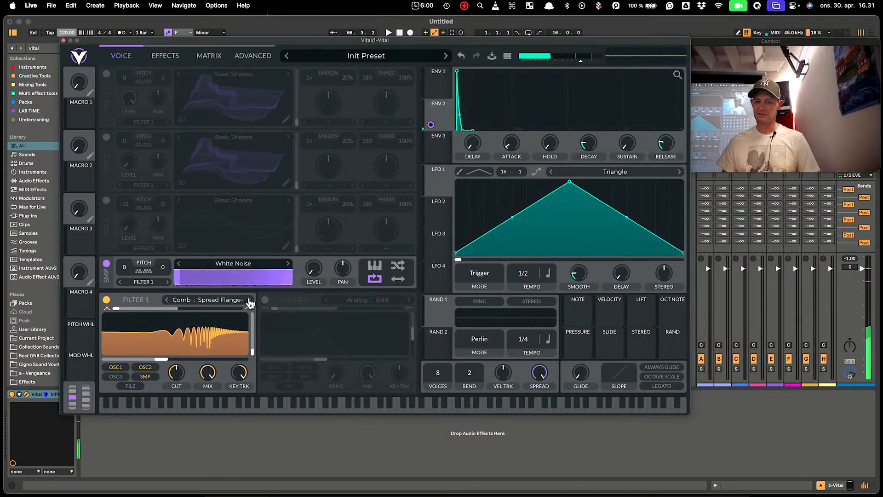
drag(251, 352, 250, 260)
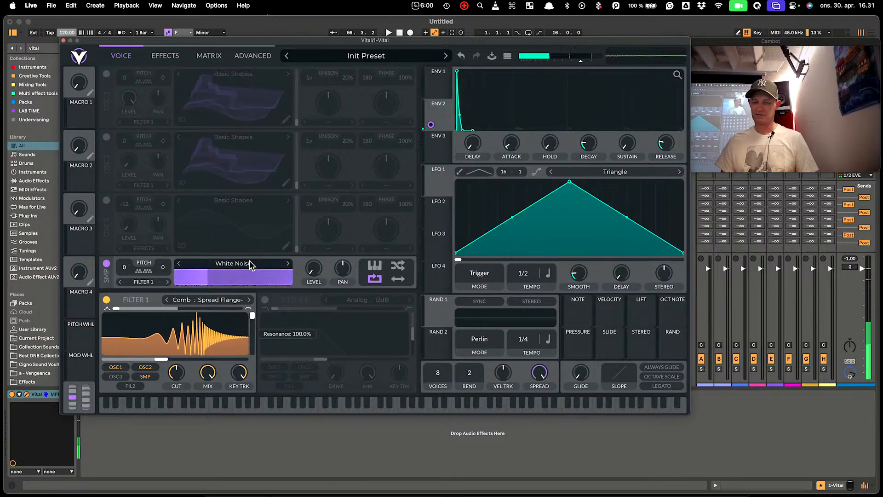
click(249, 299)
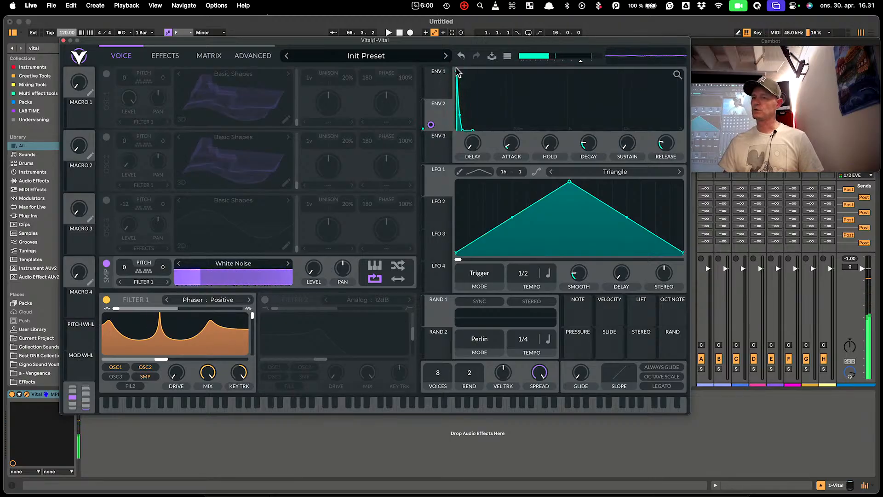
Switch Filter 1 back to Comb : Low High Comb and fine-tune the envelope attack
click(218, 299)
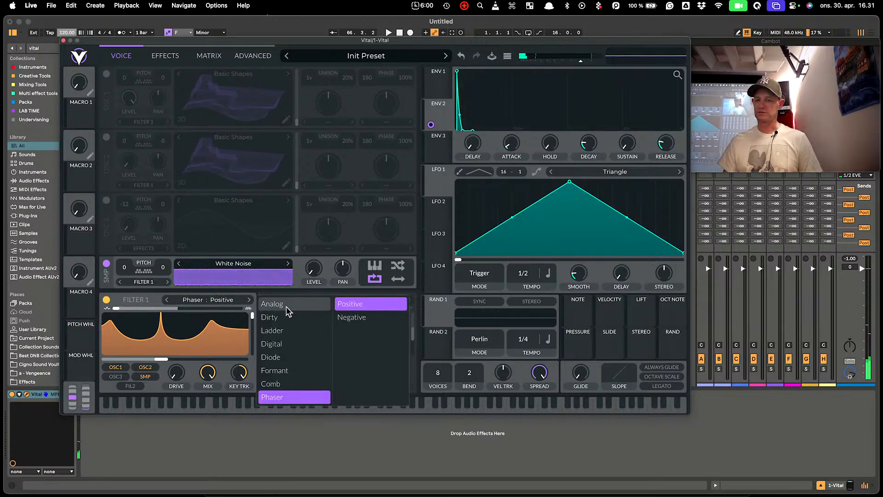
click(284, 382)
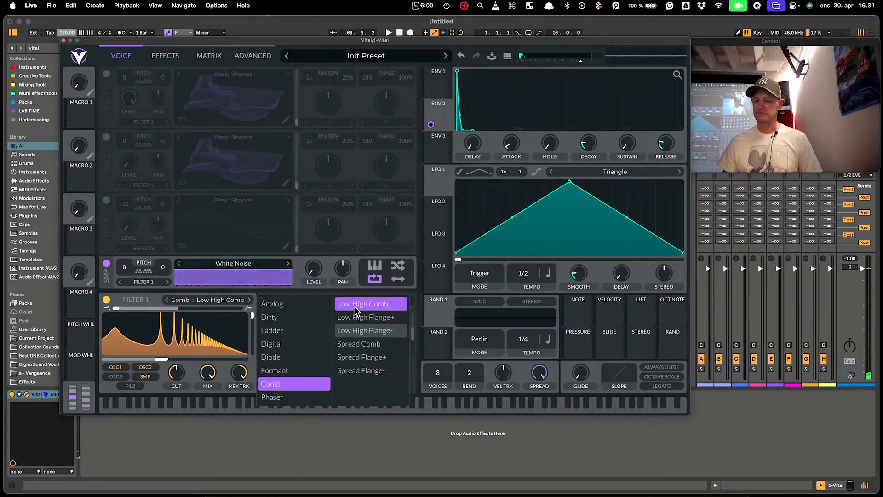
click(199, 250)
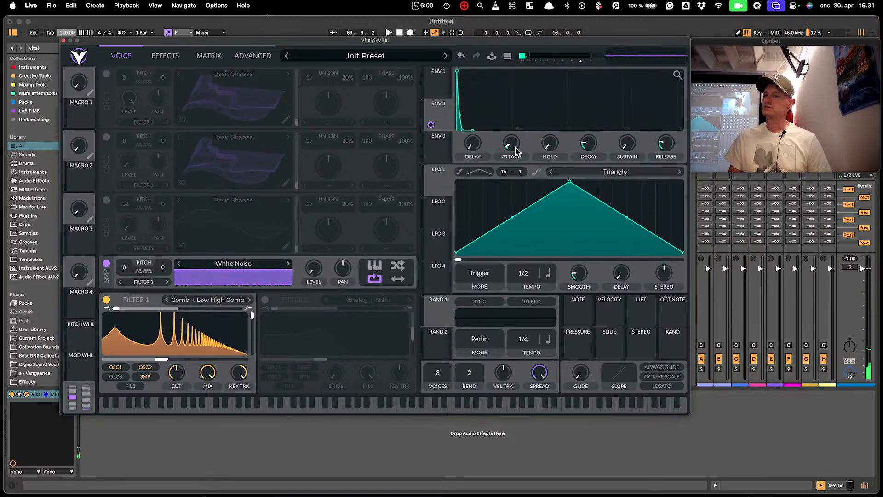
mouse_move(517, 150)
mouse_down()
mouse_move(515, 131)
mouse_move(520, 152)
mouse_move(522, 145)
mouse_up()
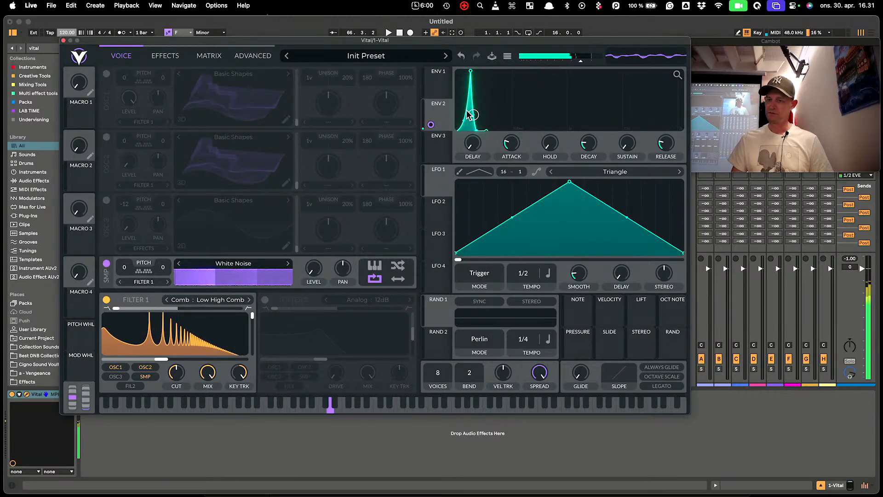
drag(470, 78, 465, 79)
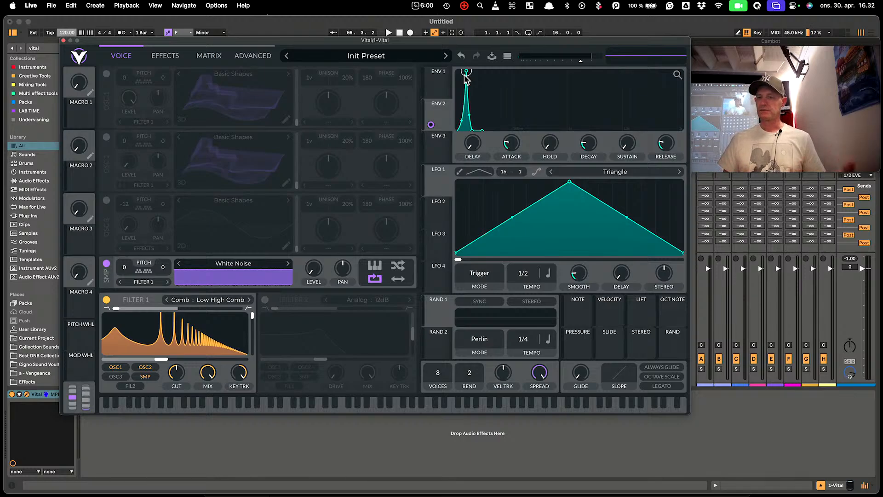
Initialize the preset again and power off OSC 2 and OSC 3, leaving only OSC 1
click(508, 56)
click(569, 137)
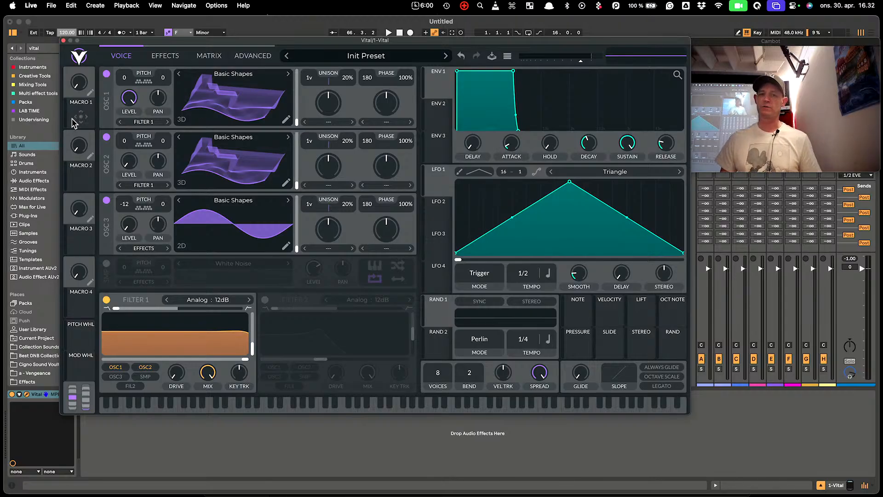
click(106, 137)
click(106, 201)
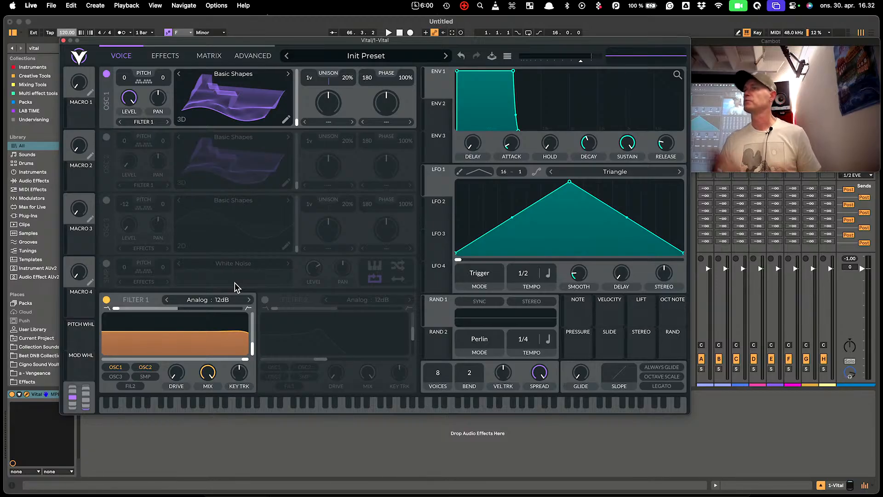
Start a Text to Wavetable on oscillator 1 in Danish and enter the phrase 'det godt'
right_click(255, 105)
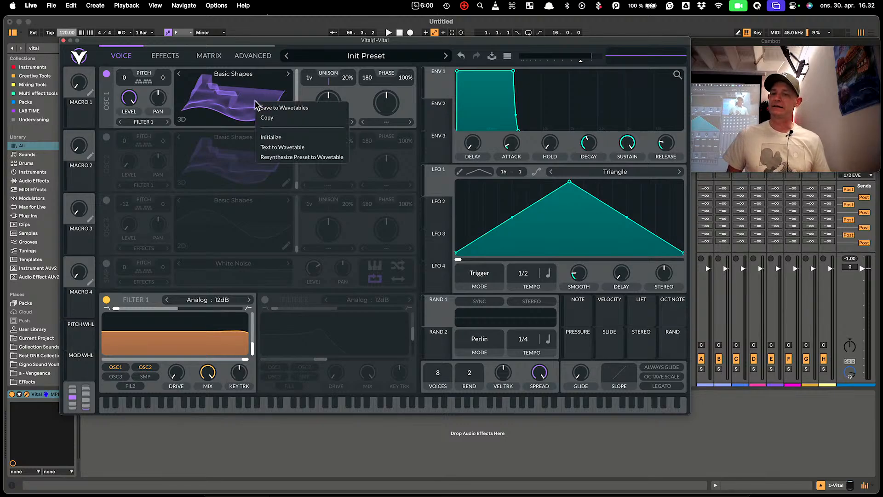
click(291, 147)
click(282, 111)
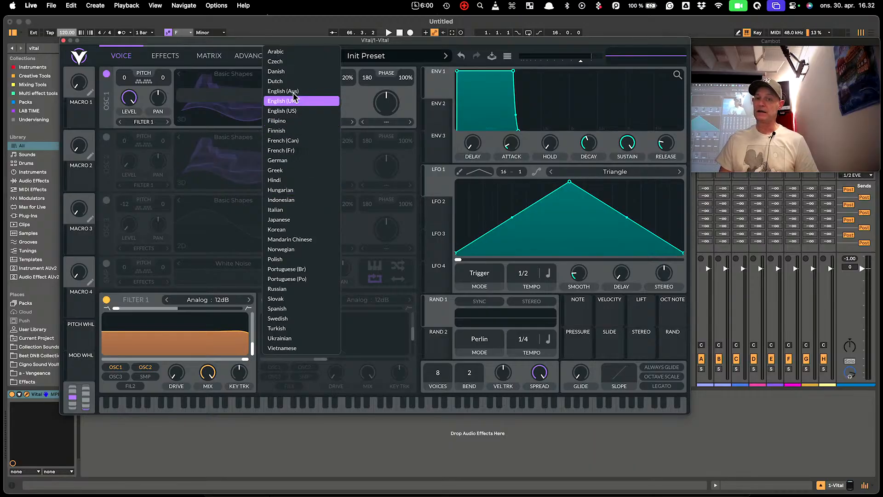
click(280, 72)
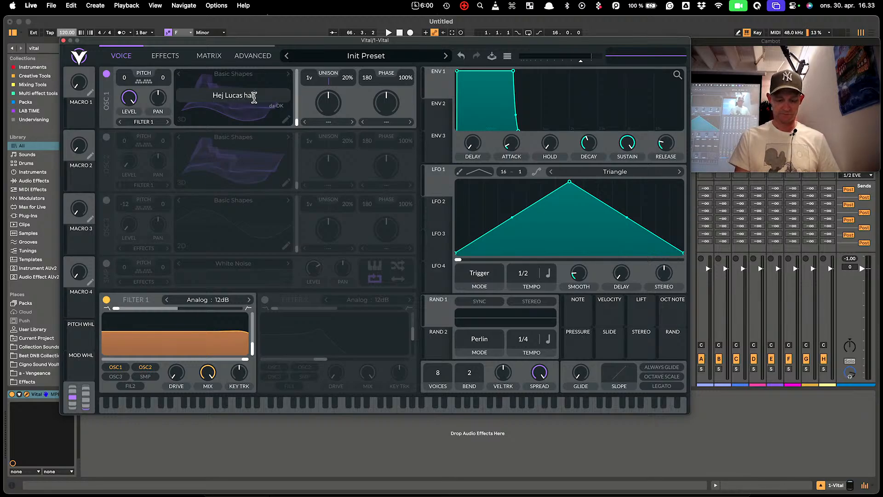
text(det)
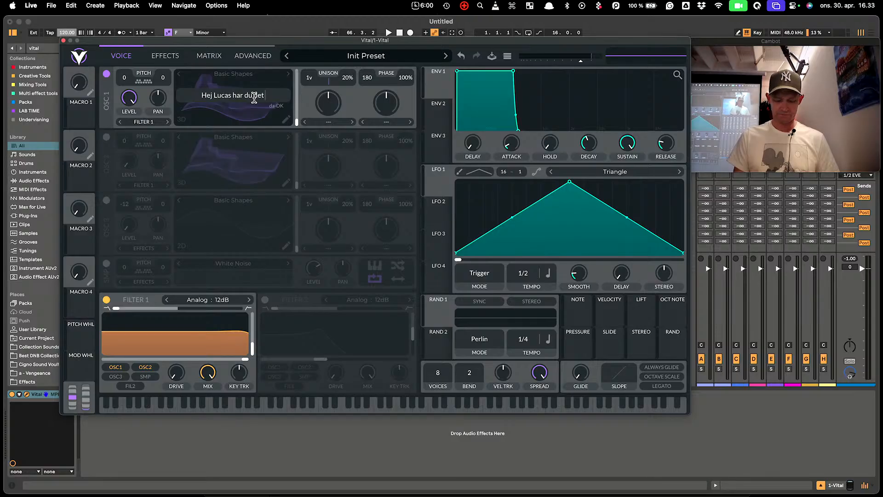
text( godt)
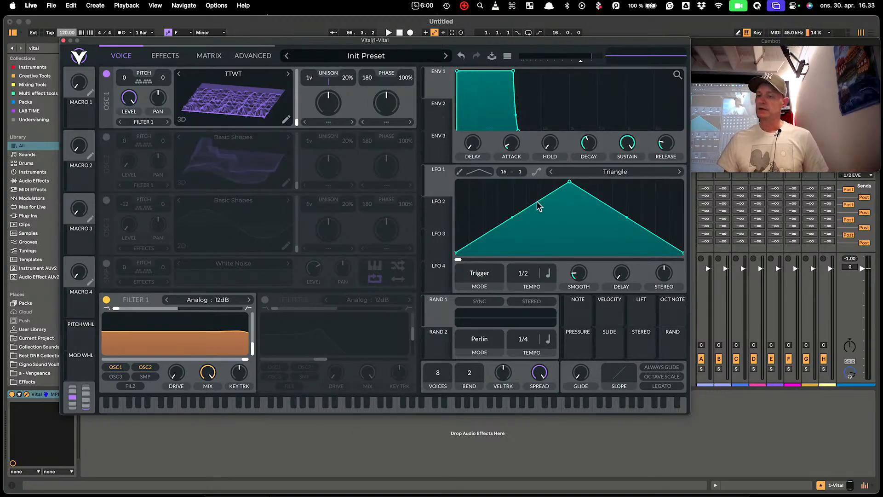
Turn LFO 1 into a rising ramp driving oscillator 1's wavetable position, and play notes to hear the sweep
drag(571, 183, 699, 148)
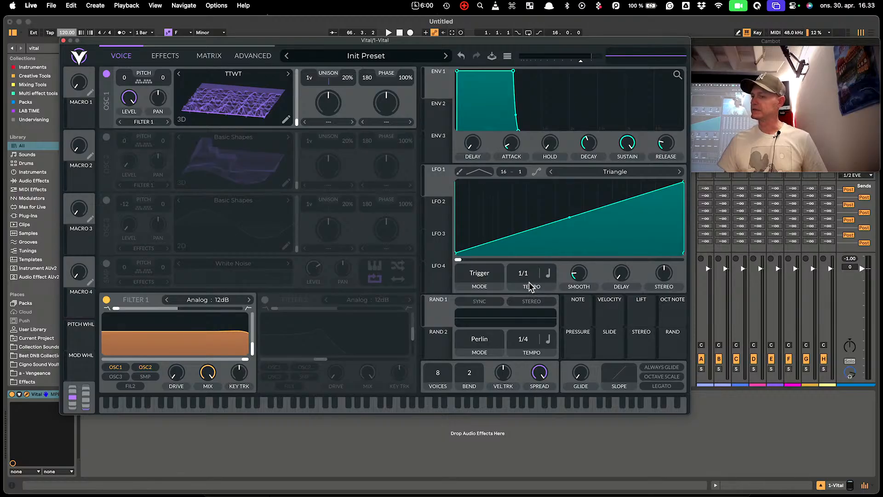
drag(439, 185, 285, 98)
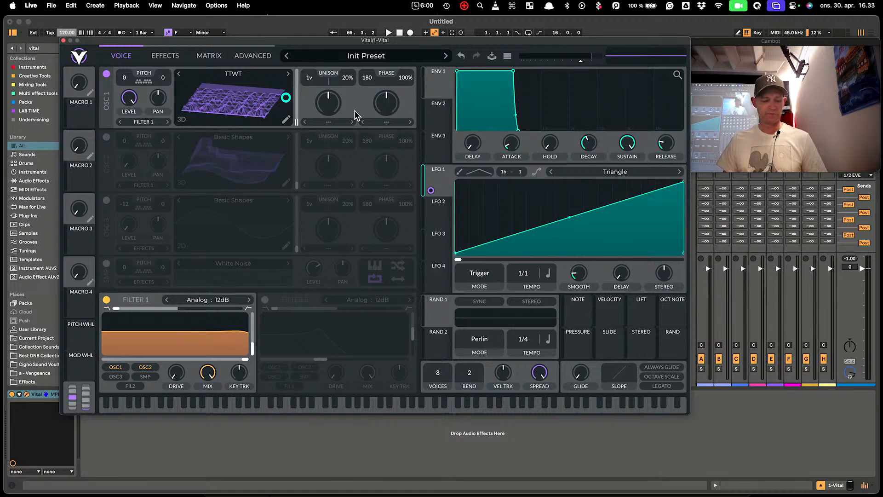
key(a)
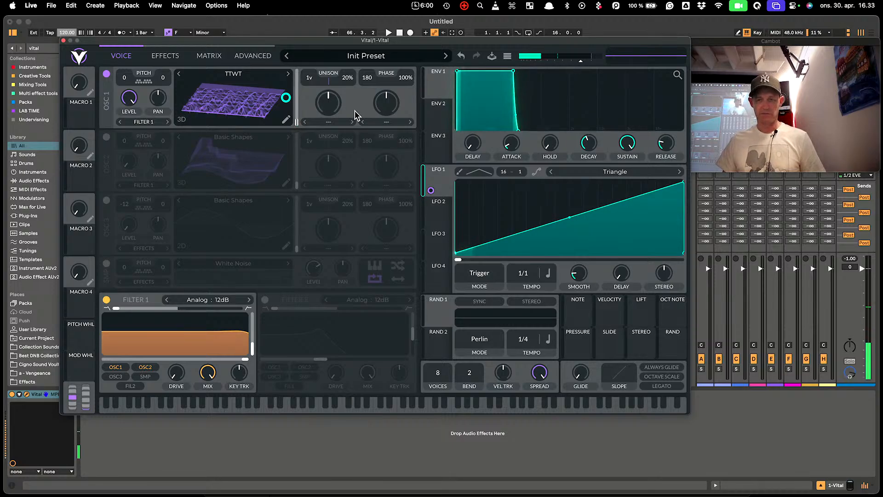
key(z)
key(a)
key(z)
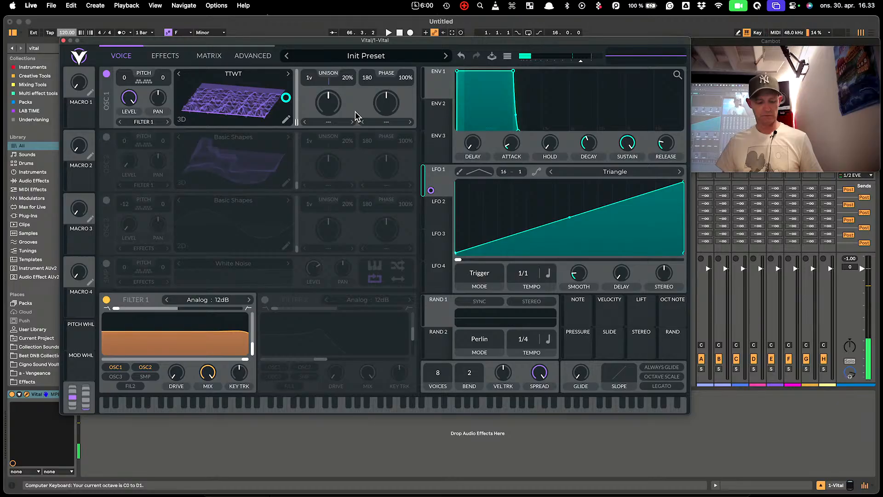
key(a)
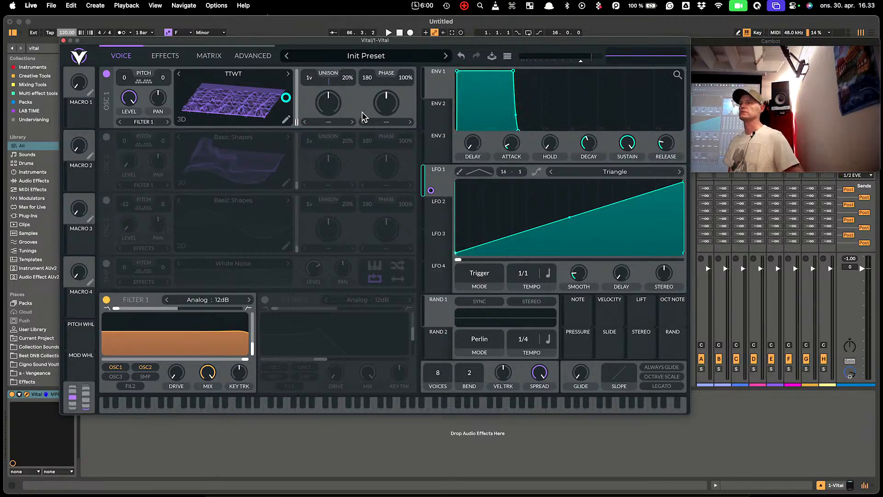
key(f)
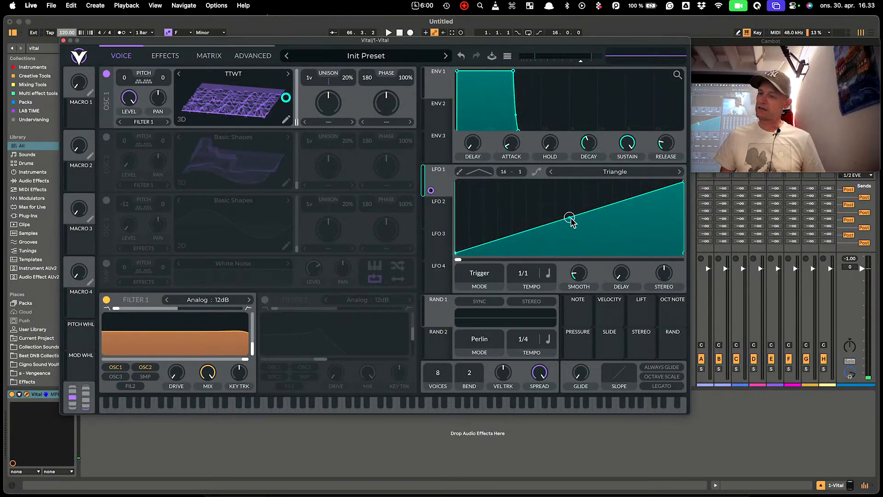
drag(572, 223, 560, 188)
key(f)
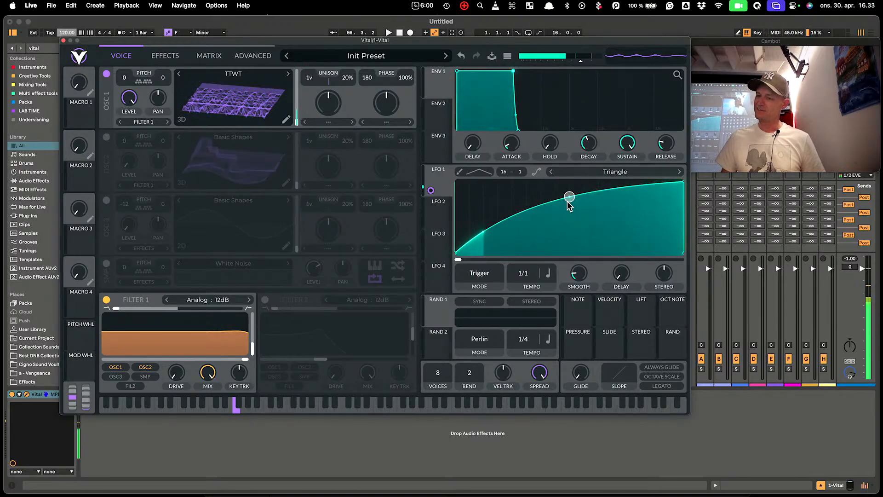
drag(569, 203, 558, 228)
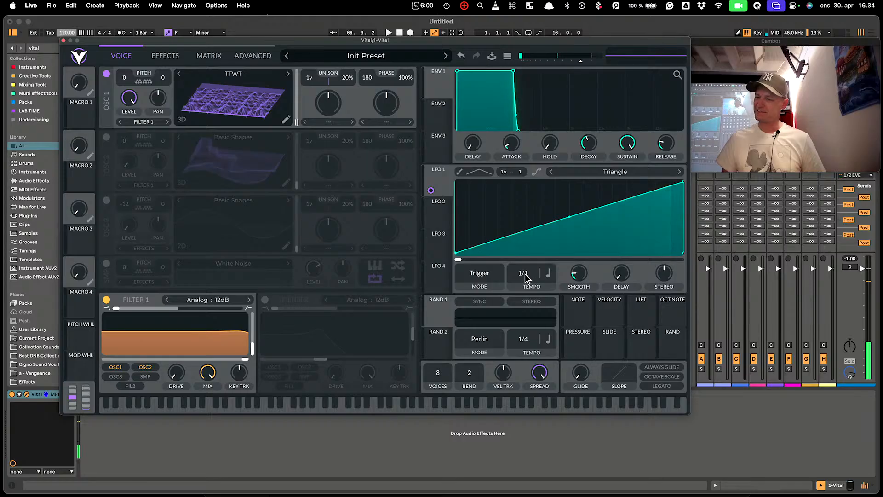
drag(525, 274, 538, 369)
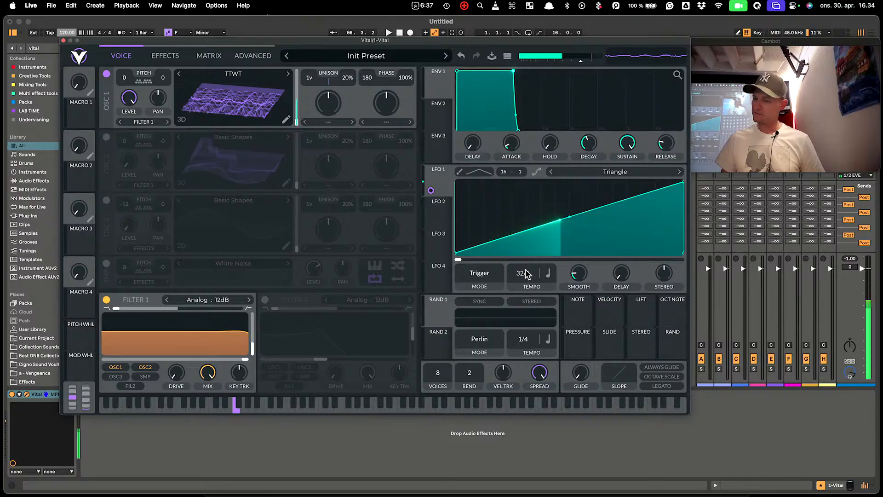
drag(526, 273, 526, 267)
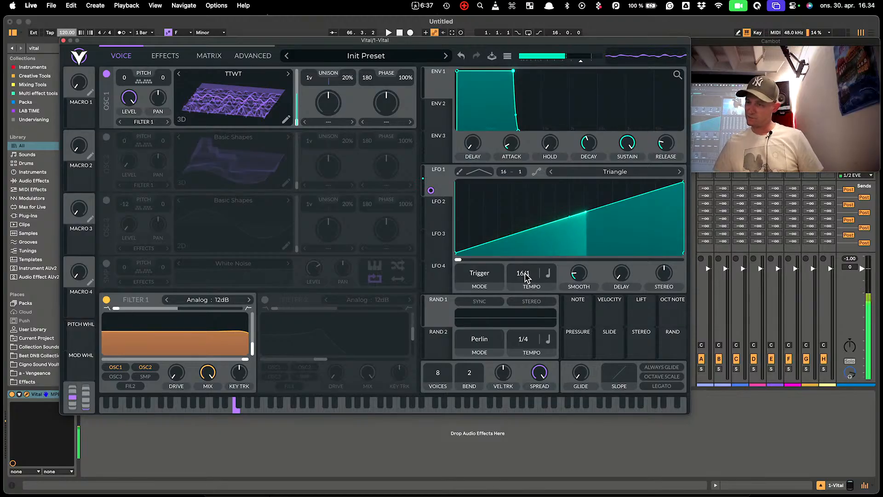
drag(525, 273, 526, 268)
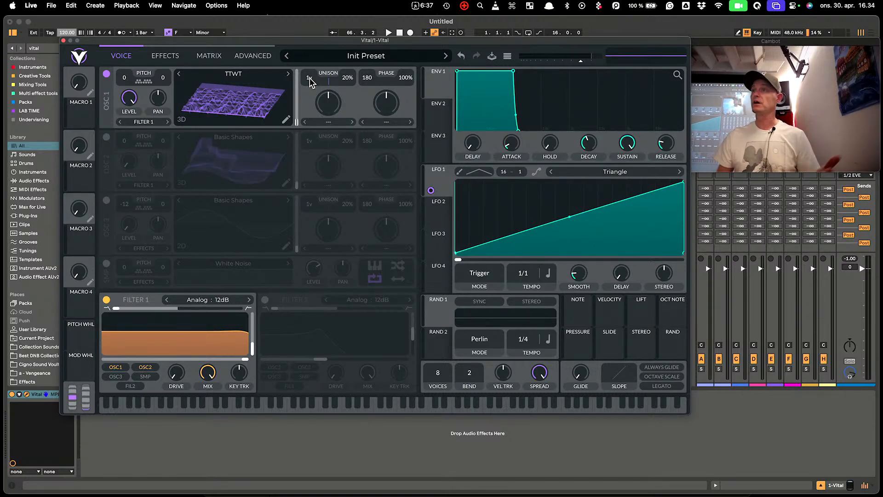
Give oscillator 1 16 unison voices, wider detune and the Smear spectral morph
drag(310, 78, 348, 94)
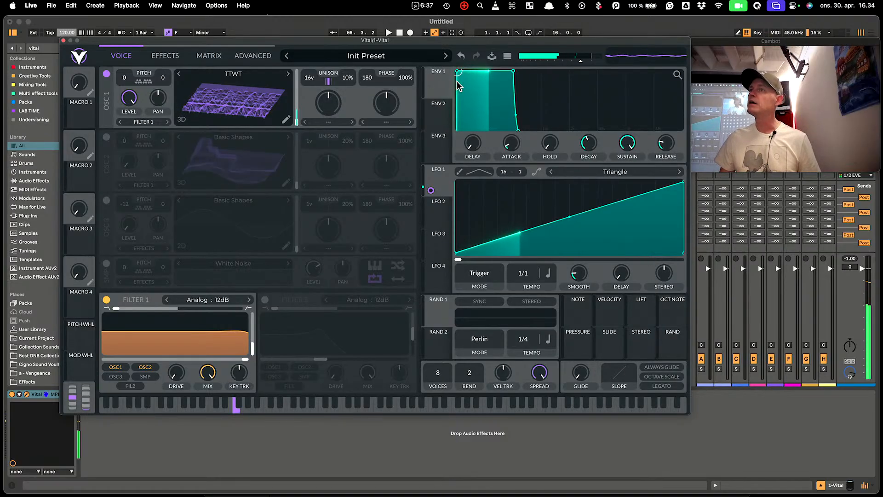
mouse_move(346, 80)
mouse_down()
mouse_move(349, 46)
mouse_move(355, 82)
mouse_move(327, 161)
mouse_move(321, 129)
mouse_move(346, 189)
mouse_up()
click(333, 123)
click(356, 195)
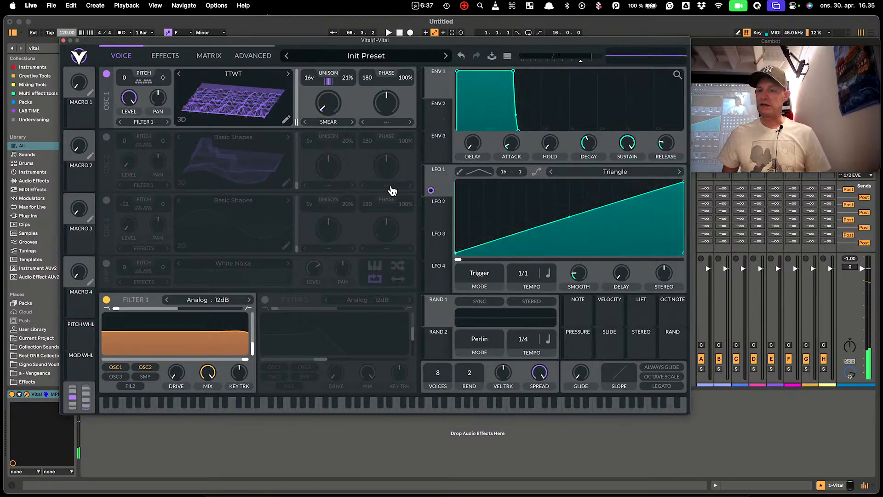
Set oscillator 1 to FM from oscillator 2 at low amount, with oscillator 2 switched on and transposed to 36
click(380, 123)
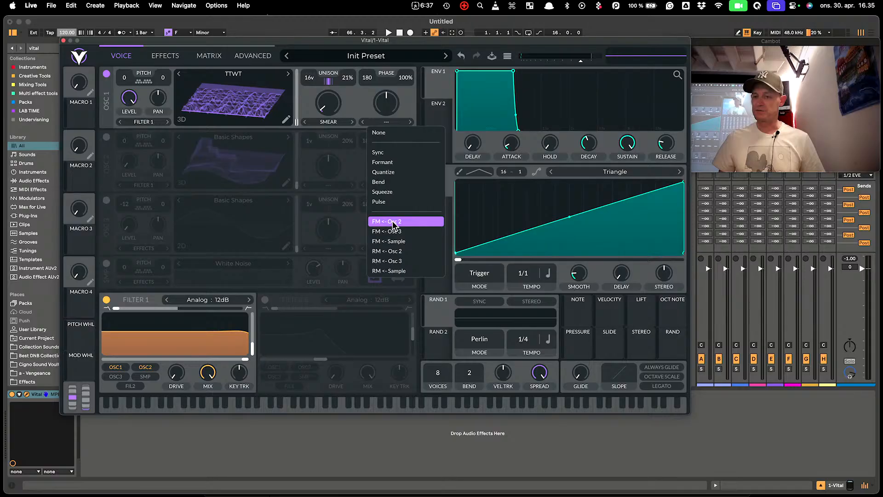
click(393, 223)
drag(386, 102, 147, 197)
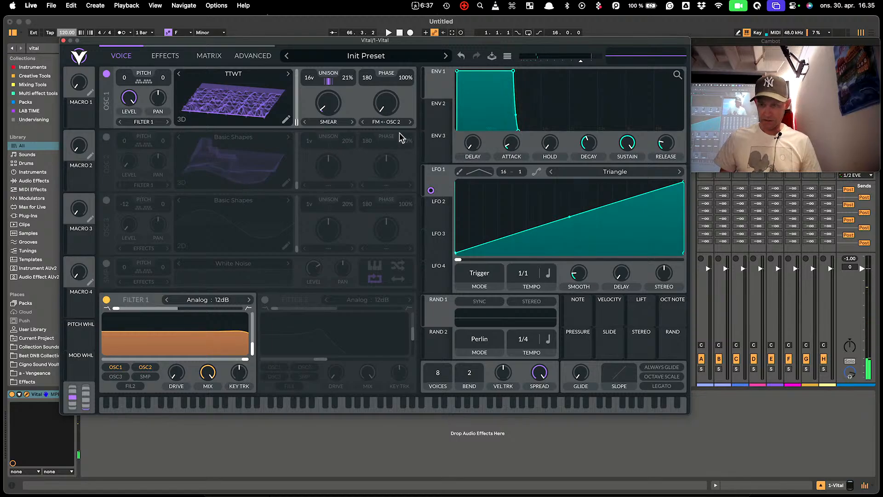
click(107, 143)
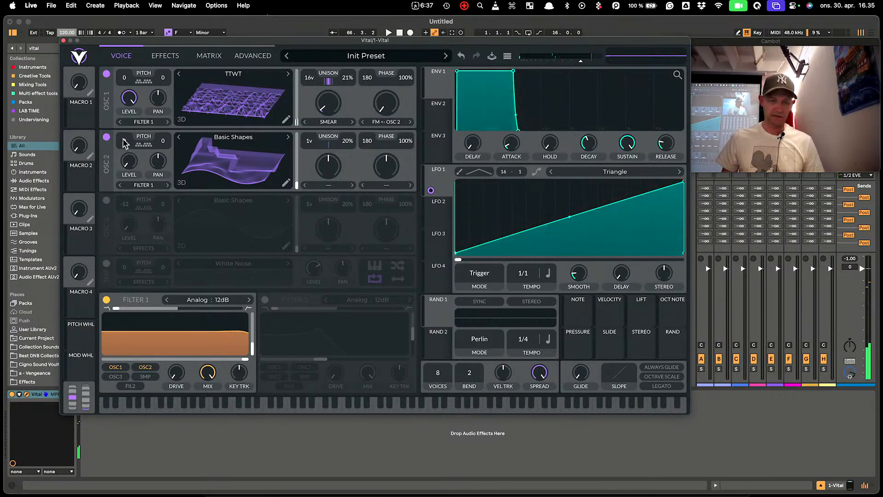
drag(124, 139, 126, 132)
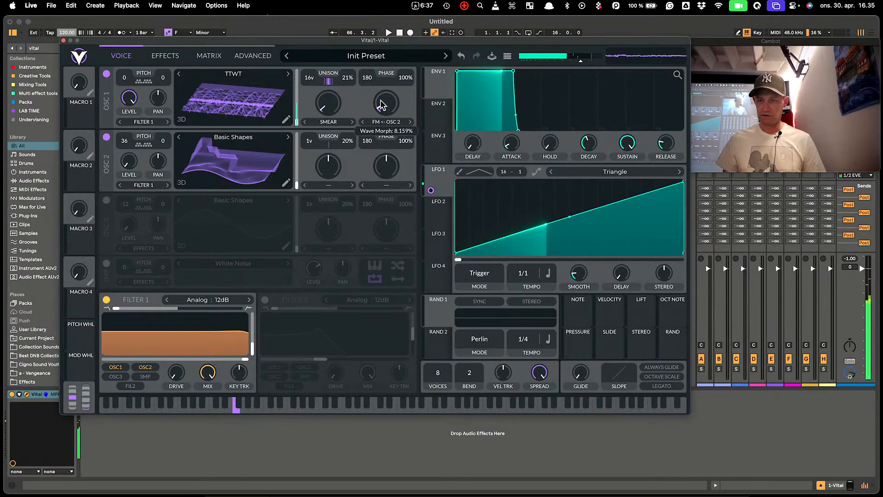
mouse_move(383, 108)
mouse_down()
mouse_move(380, 82)
mouse_move(383, 112)
mouse_up()
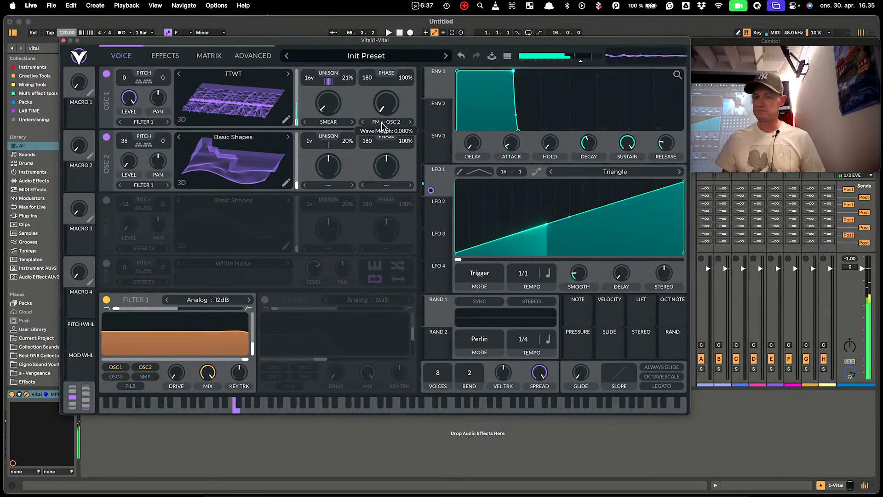
Enable the Compressor, Chorus, Delay and Reverb effects, then go back to the Voice page
click(200, 58)
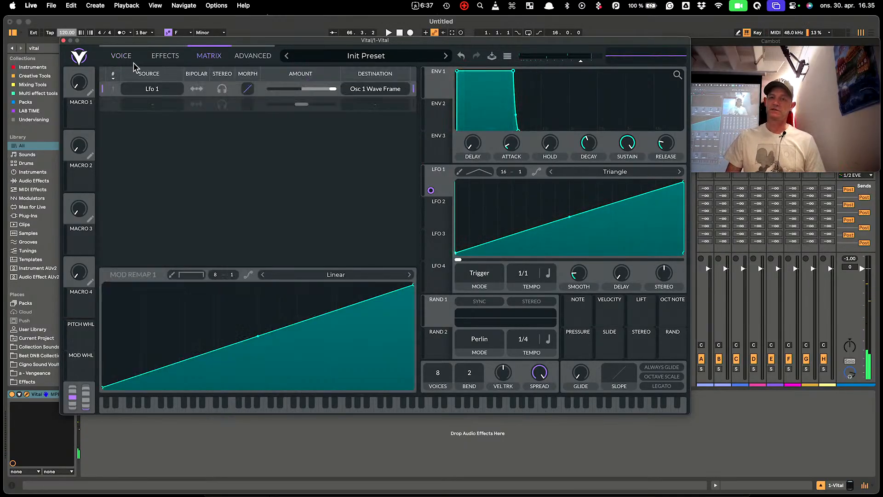
click(163, 55)
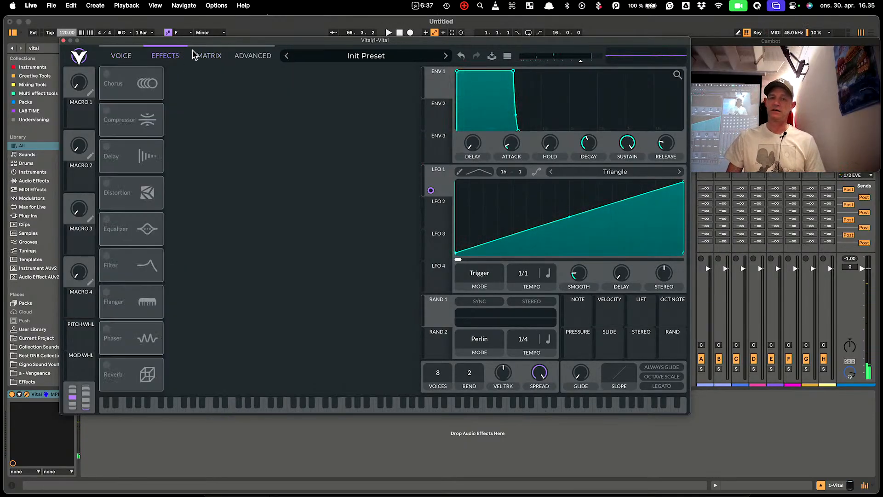
click(108, 111)
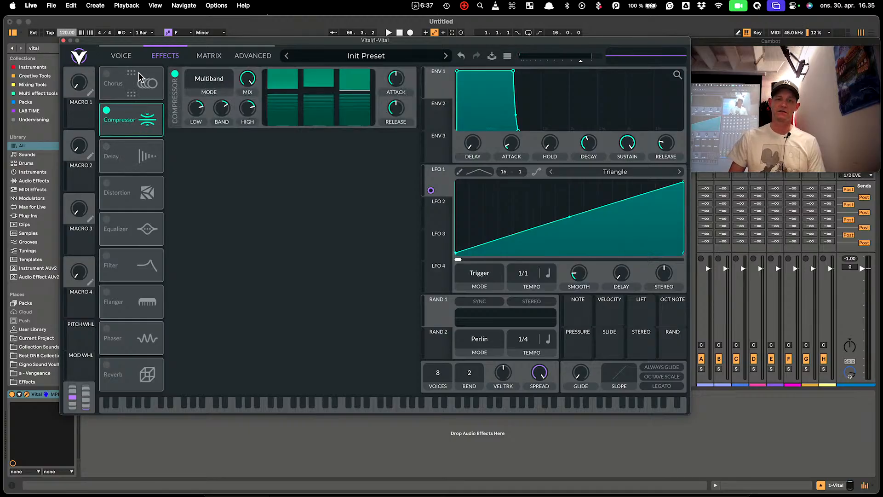
click(107, 76)
click(106, 146)
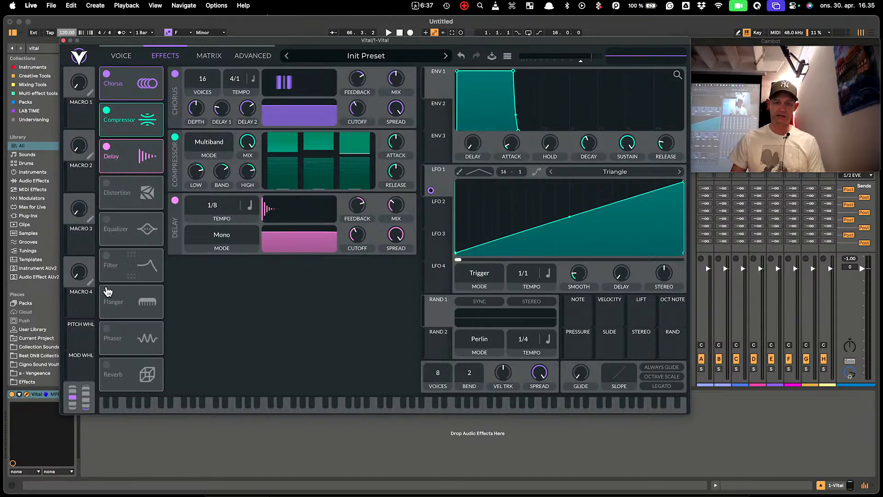
click(106, 364)
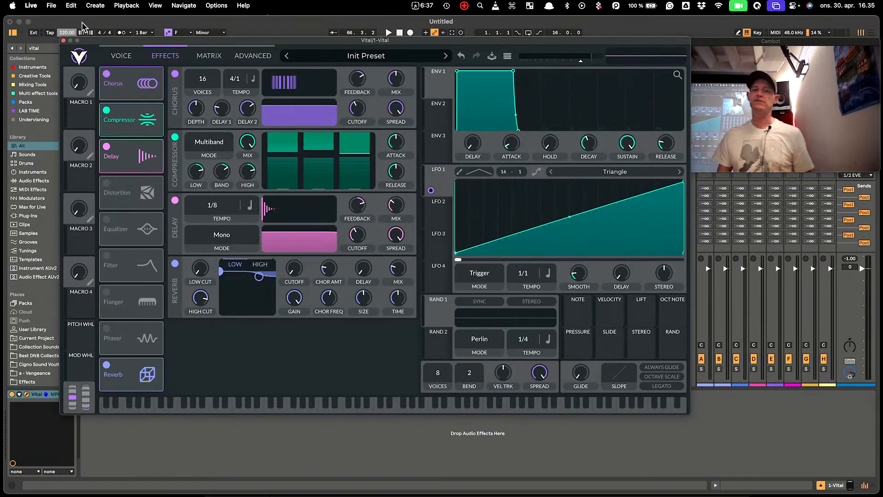
click(123, 56)
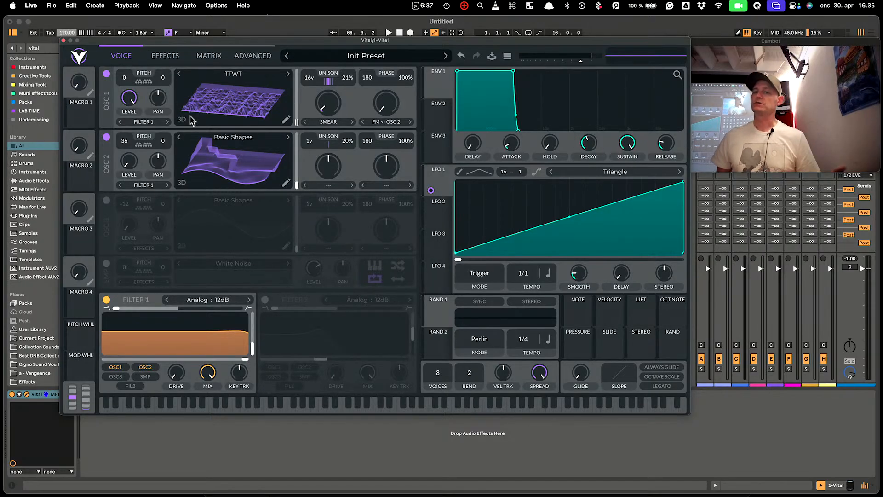
Reset oscillator 1's wavetable to Init, then generate a TTWT wavetable from 'aaaaaahhhhhhhheeeeeiiiiiii'
right_click(222, 98)
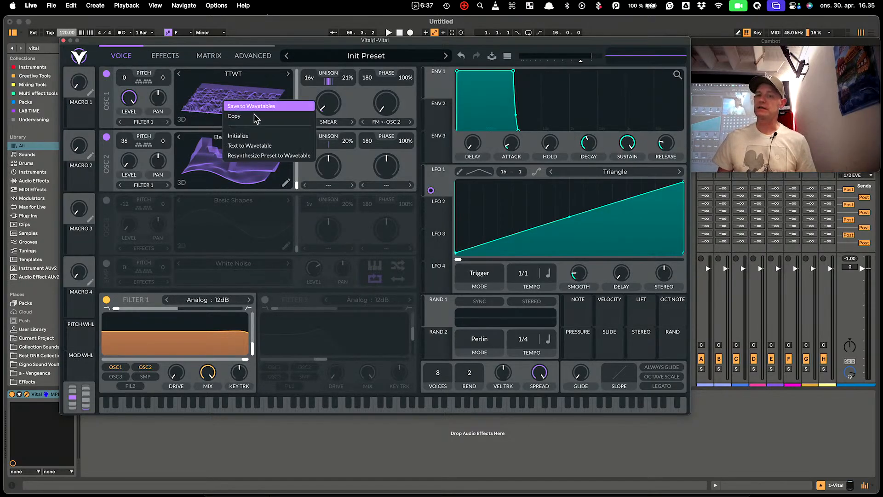
click(258, 137)
right_click(232, 87)
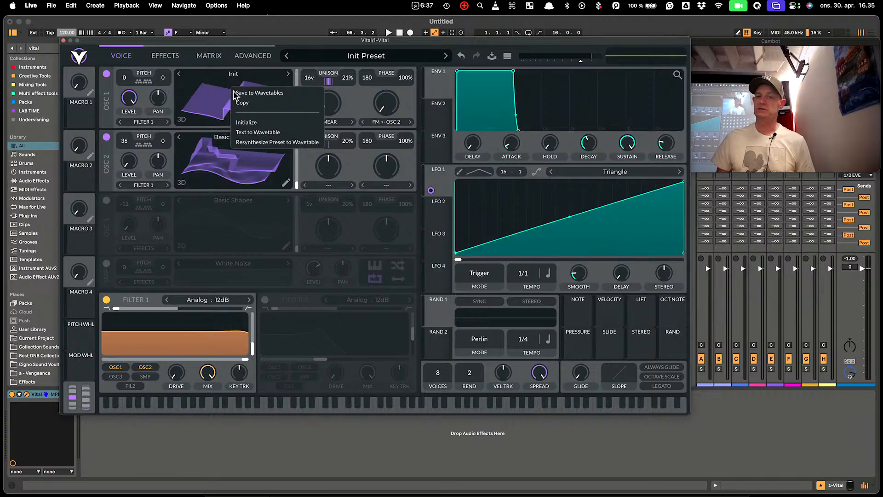
click(263, 134)
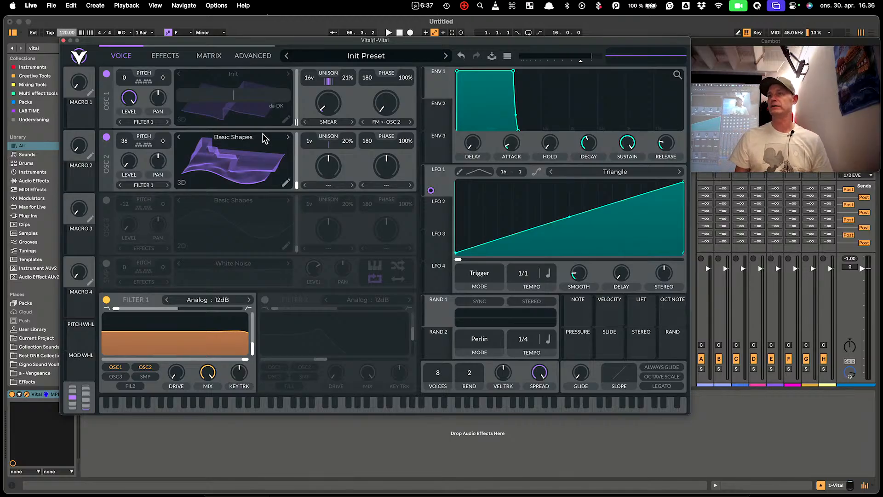
text(aaaa)
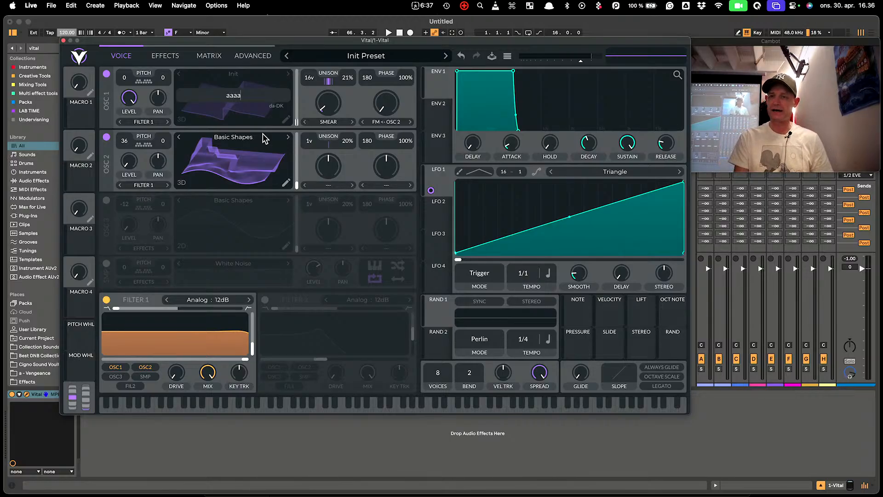
text(aahhhhhhhhe)
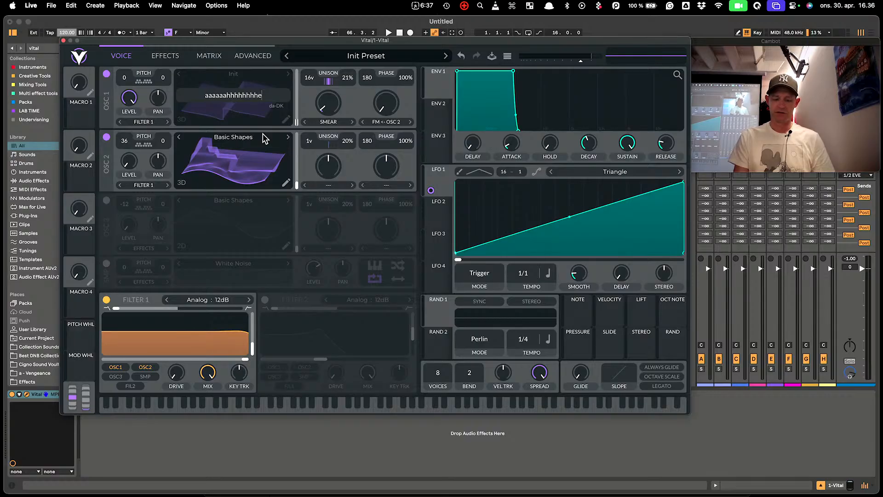
text(eeeeiiiiiiii)
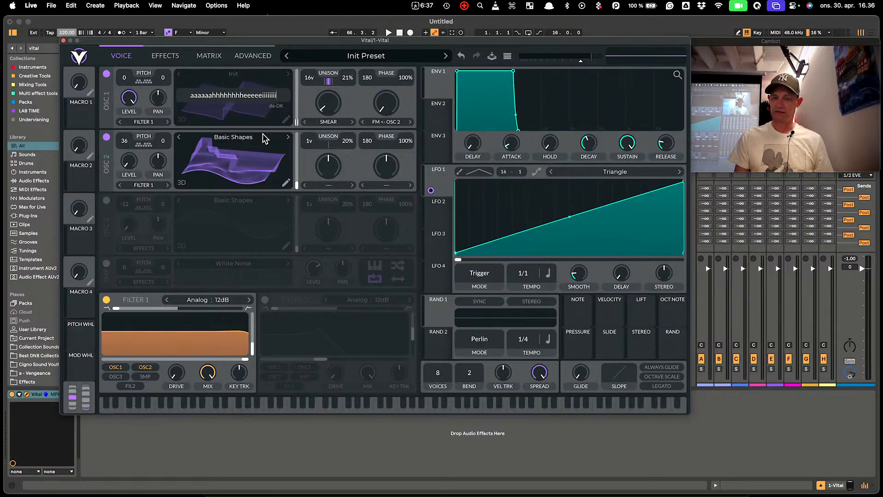
key(Return)
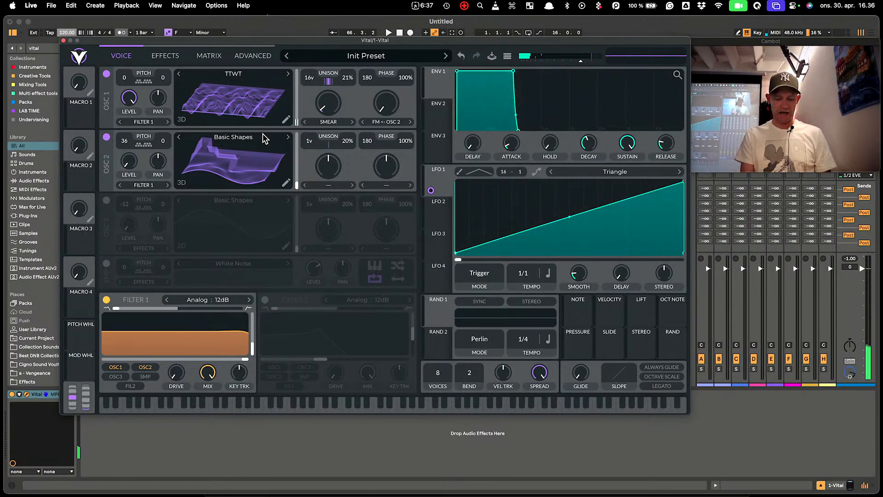
Play a C1–F1–A1–C2 chord to audition the new wavetable
key(x)
key(a)
key(f)
key(h)
key(k)
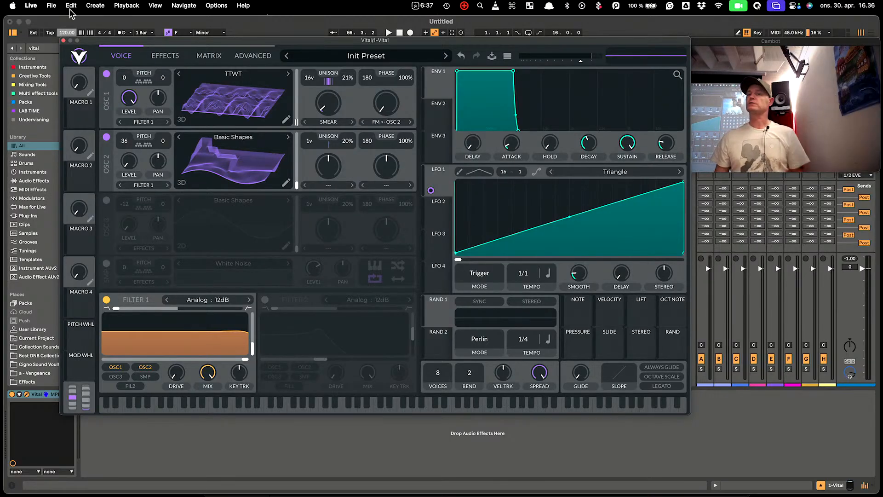
click(363, 58)
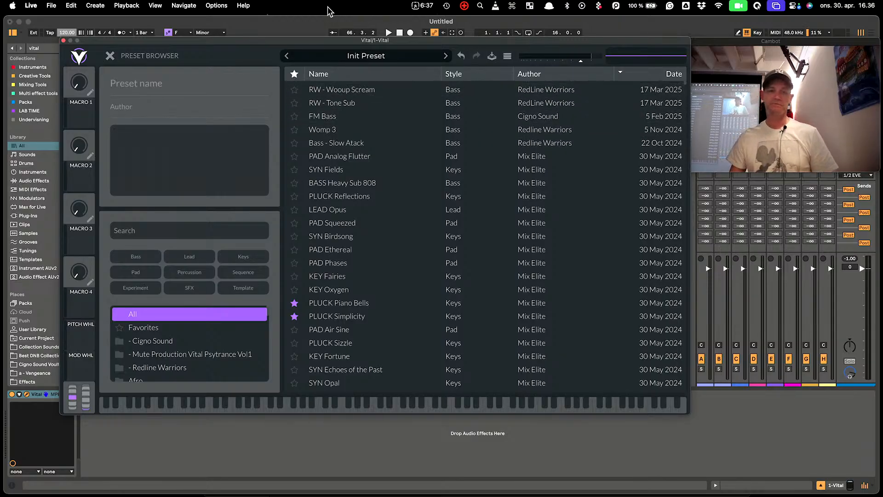
click(110, 56)
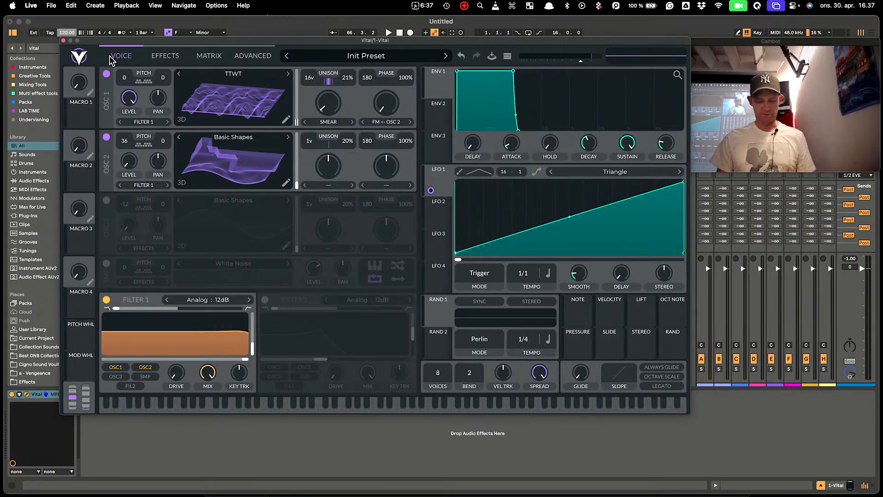
key(super+Tab)
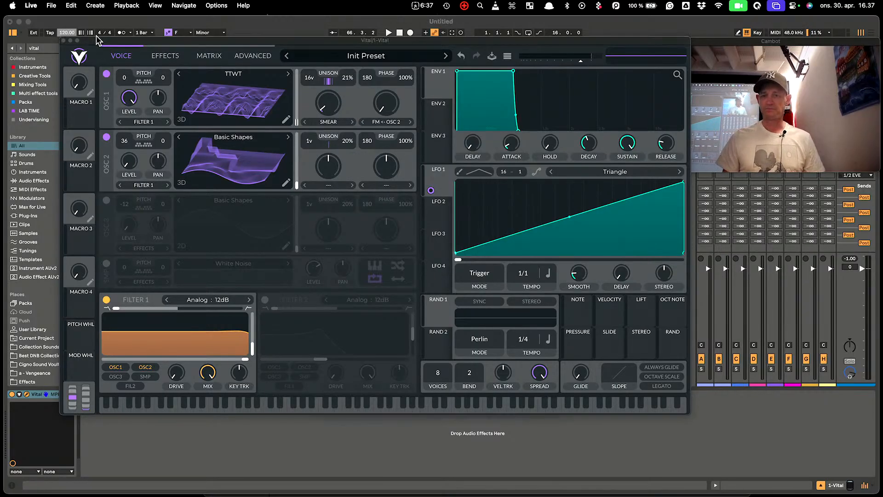
In Chrome, search for 'vital au' and open the vital.audio homepage
click(153, 461)
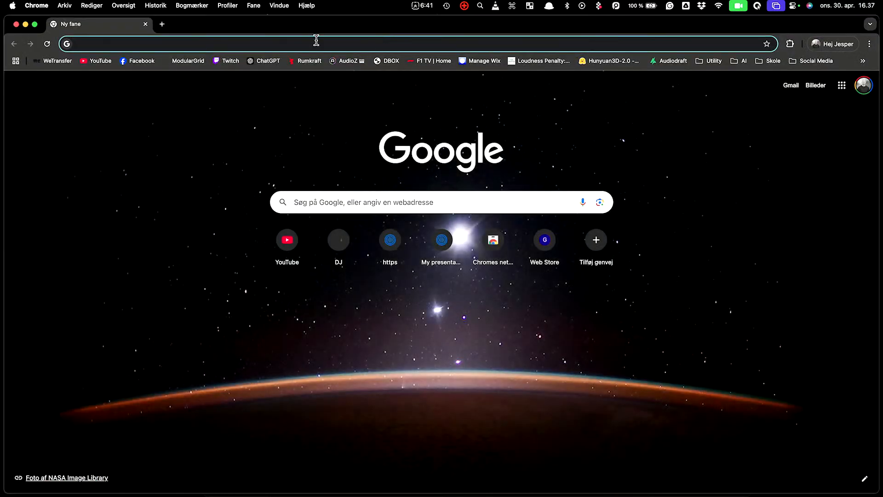
text(vital )
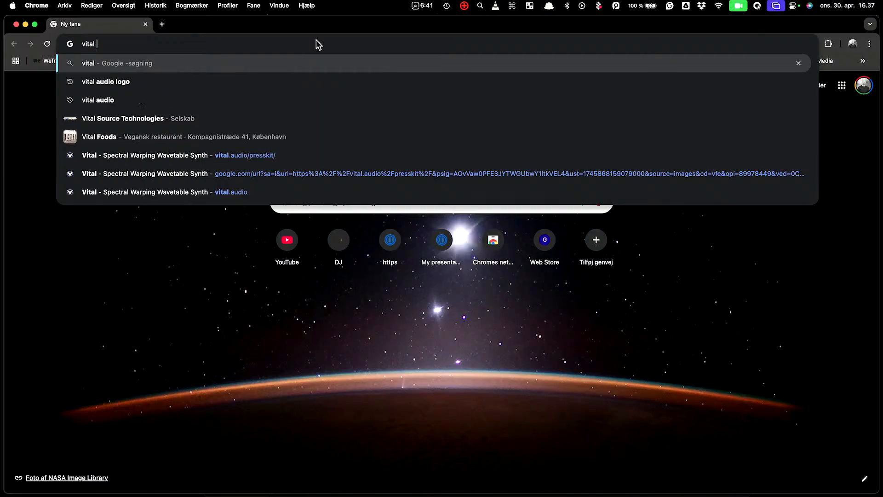
text(au)
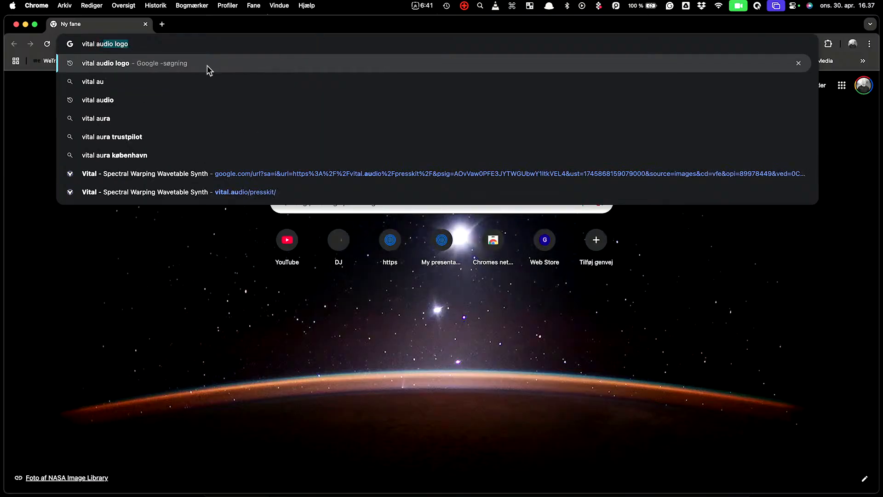
click(147, 97)
click(174, 172)
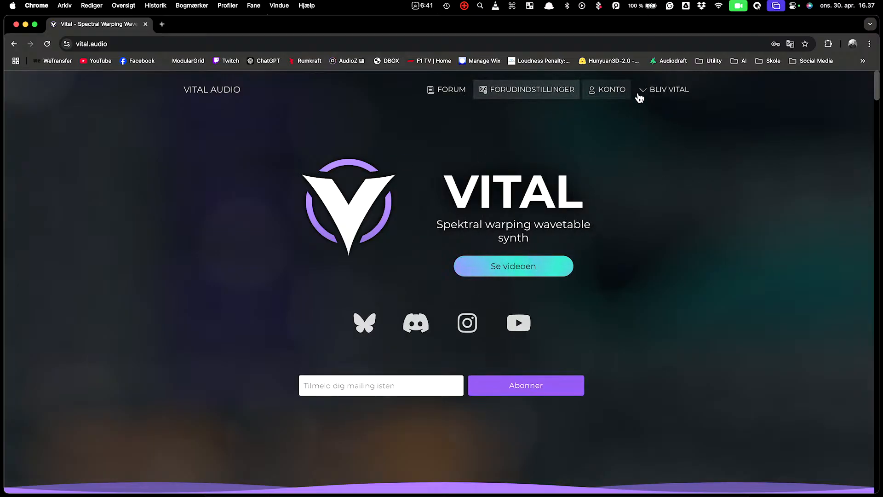
Review Vital's pricing tiers and the Plus and Professionel pages, then close Chrome
click(670, 95)
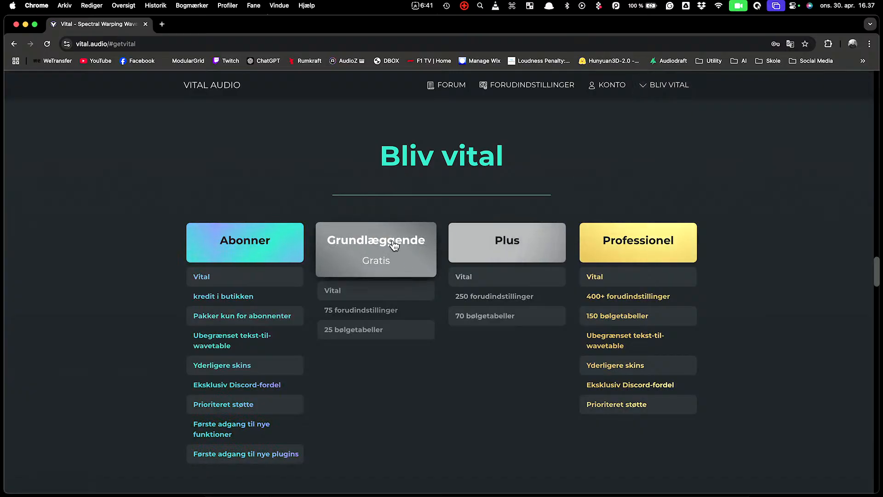
mouse_move(394, 335)
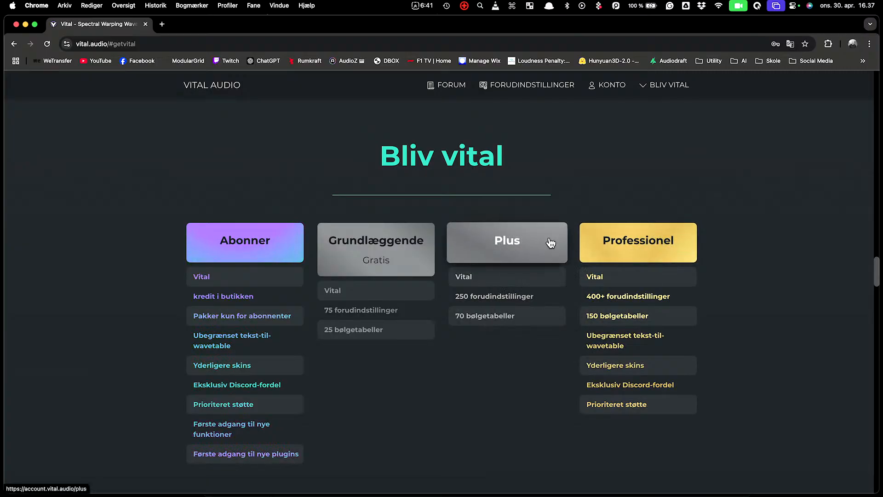
click(549, 242)
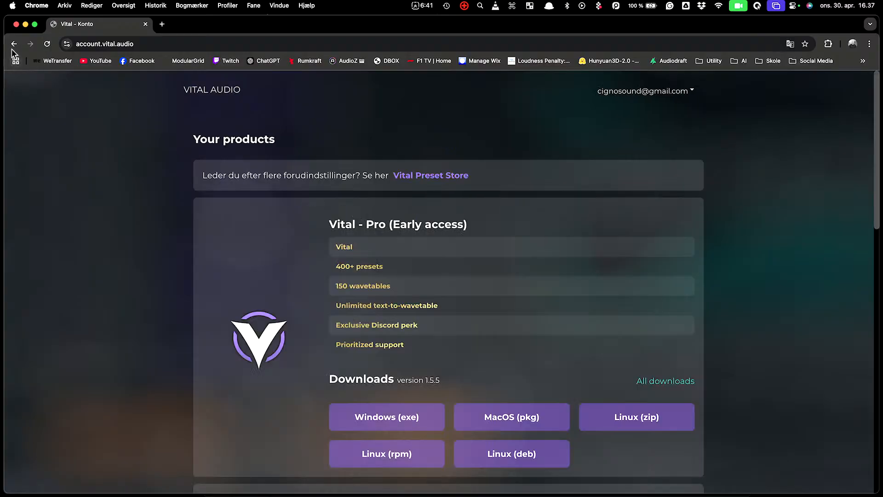
click(15, 45)
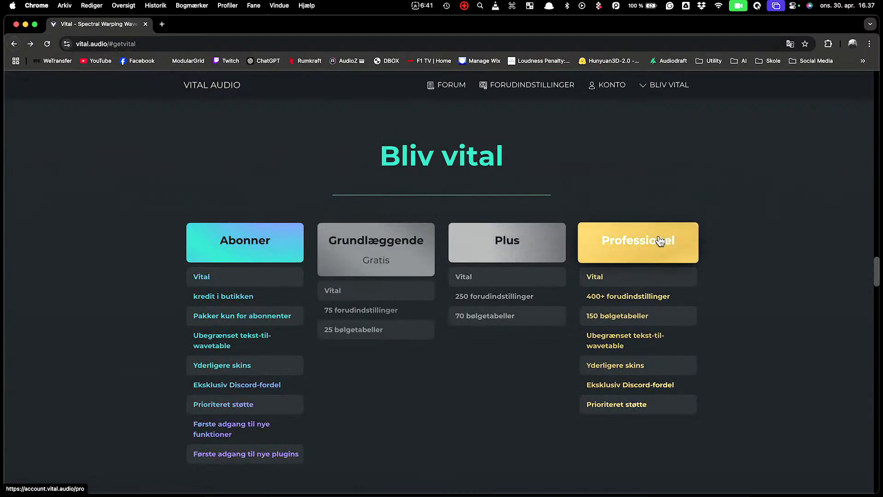
click(640, 241)
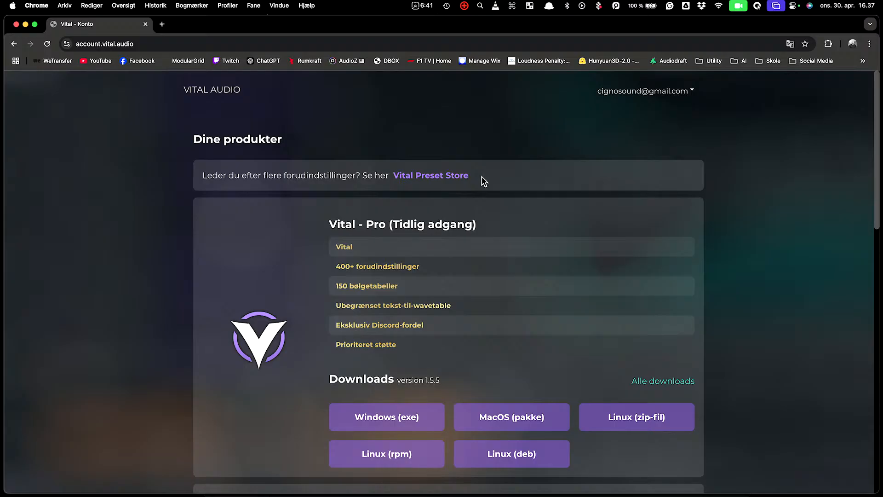
click(16, 24)
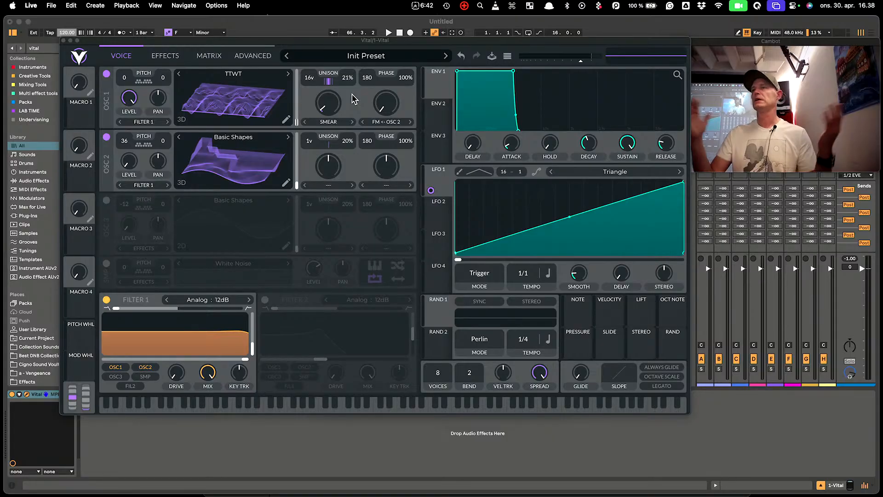
Browse oscillator 1's Rumkraft and Vandalism wavetable folders without loading one, then close the browser
click(250, 76)
scroll(377, 169, down, 4)
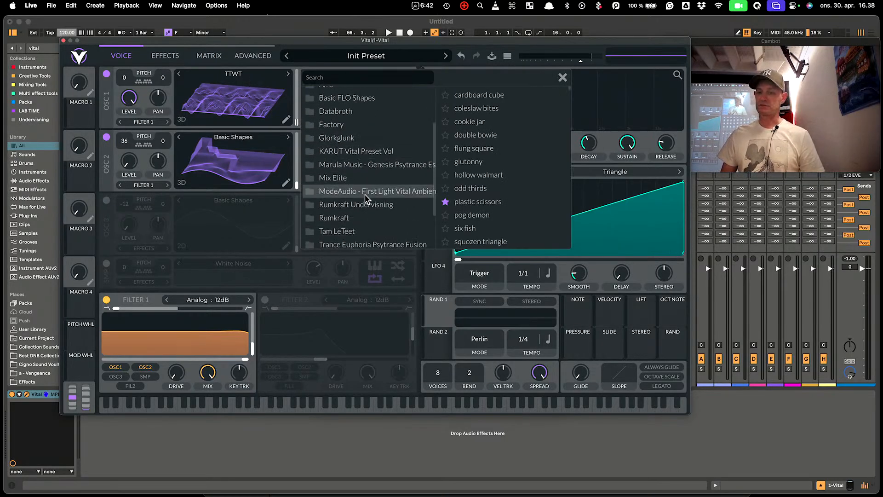
click(360, 219)
scroll(512, 140, down, 5)
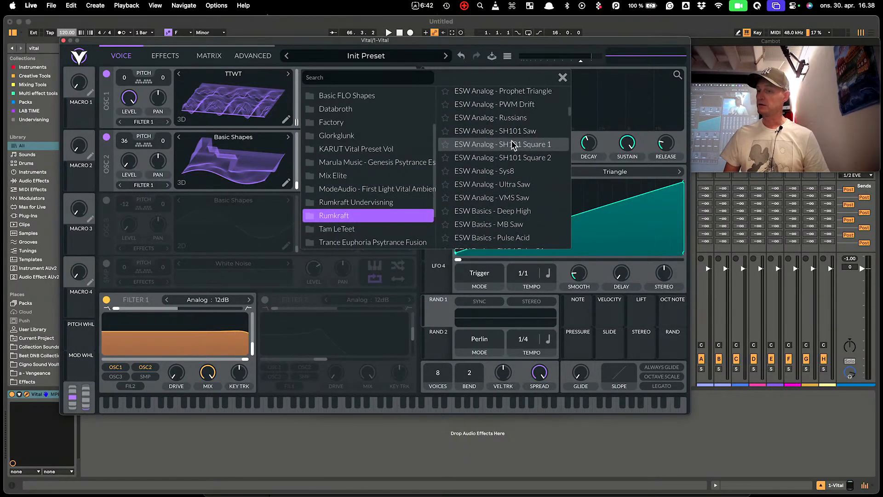
scroll(512, 140, down, 10)
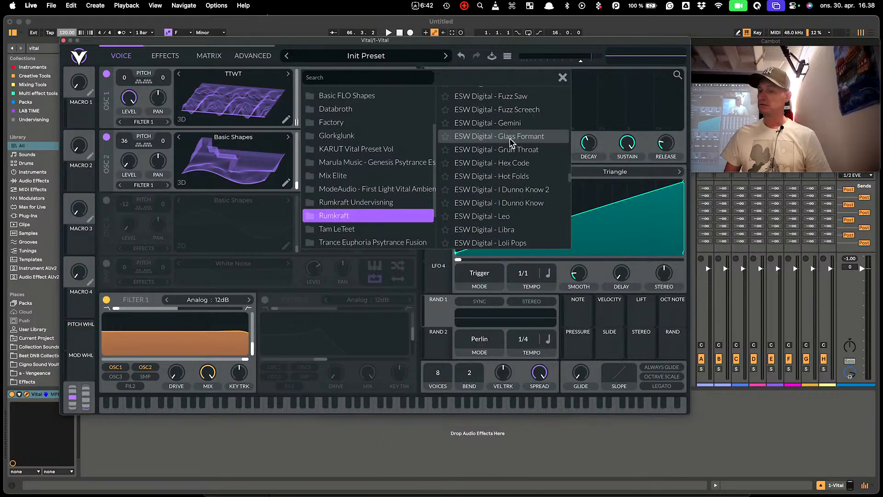
scroll(511, 140, down, 10)
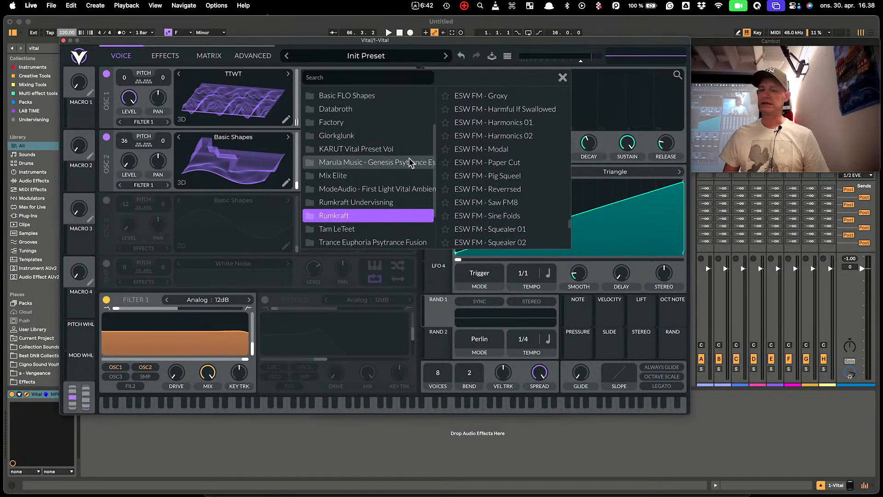
scroll(410, 163, down, 3)
click(384, 228)
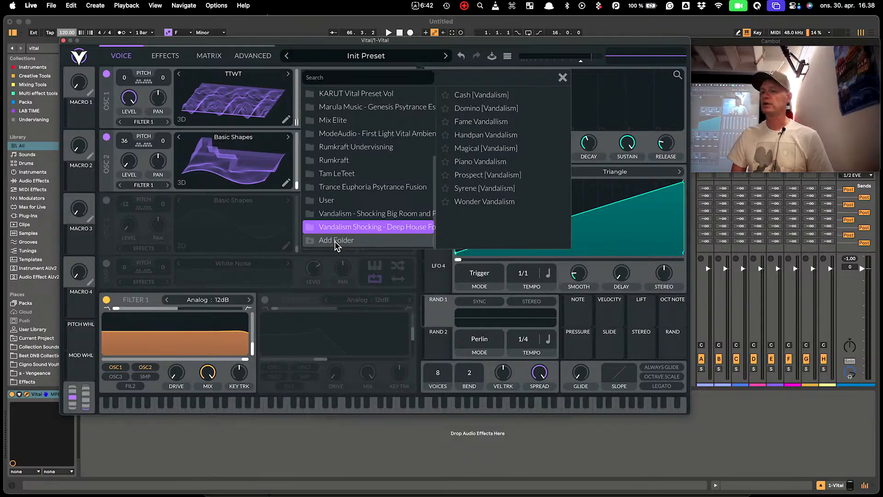
click(563, 78)
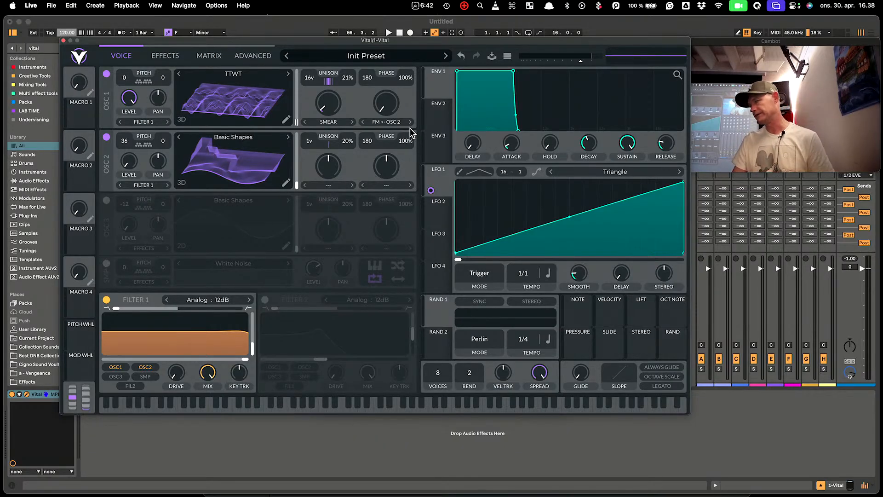
Load the FM Bass preset and raise its TABLE SCAN, FM AMOUNT and CHORUS macros
click(380, 56)
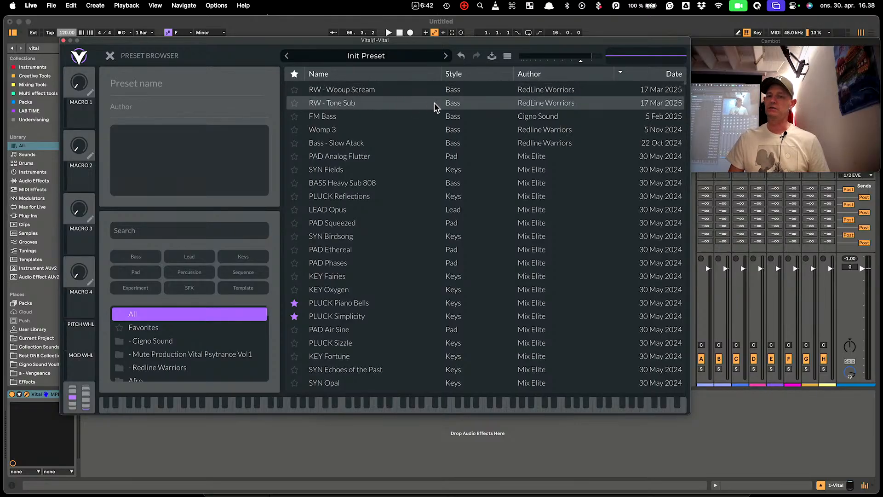
click(570, 122)
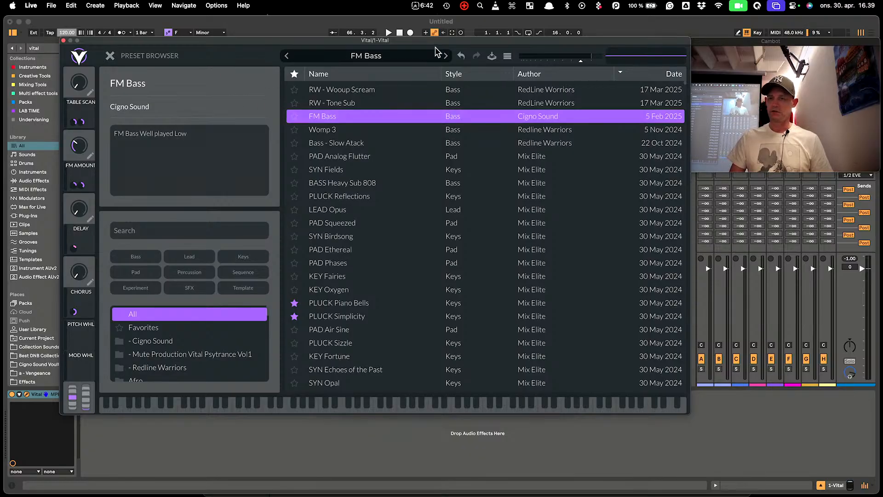
drag(166, 42, 370, 58)
click(321, 121)
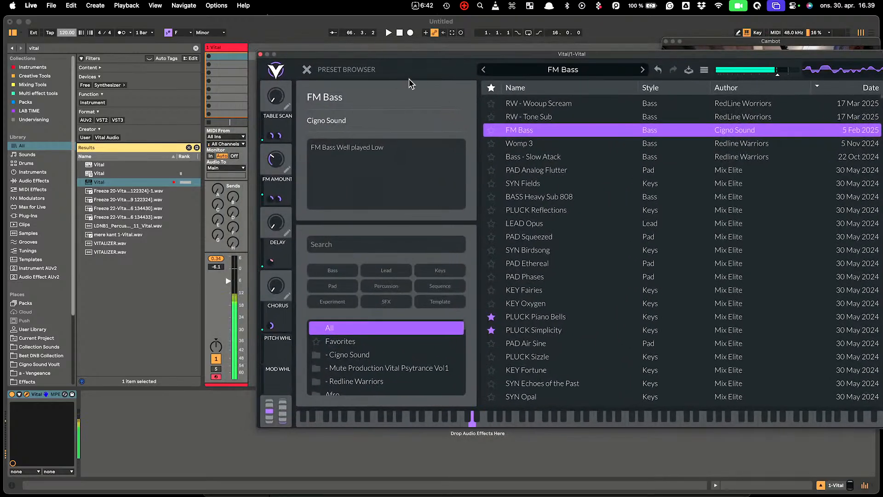
mouse_move(283, 97)
mouse_down()
mouse_move(278, 17)
mouse_move(282, 96)
mouse_up()
drag(276, 159, 275, 133)
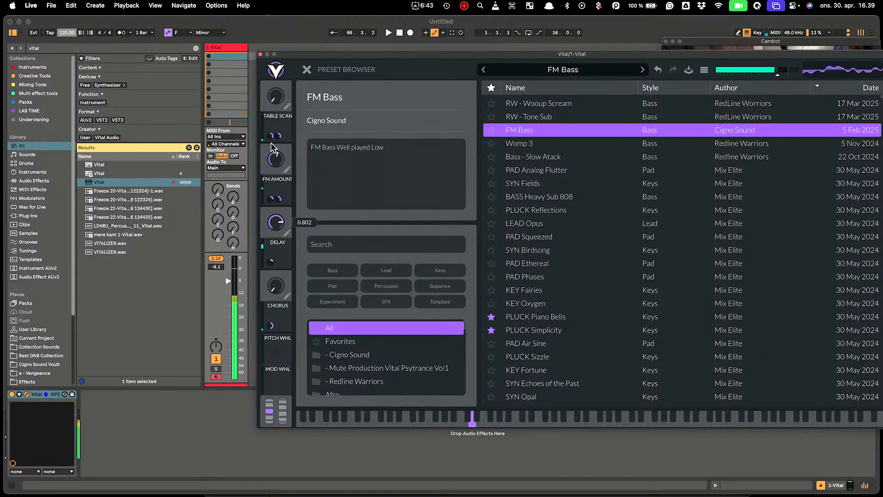
mouse_move(290, 276)
mouse_down()
mouse_move(276, 202)
mouse_move(278, 284)
mouse_up()
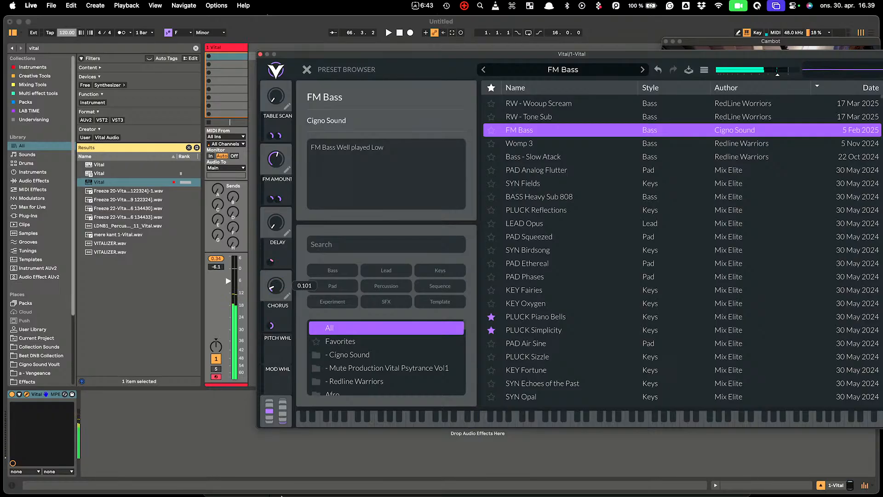
Audition Womp 3 and Bass - Slow Atack, then load RW - Wooup Scream and play it an octave lower
click(534, 143)
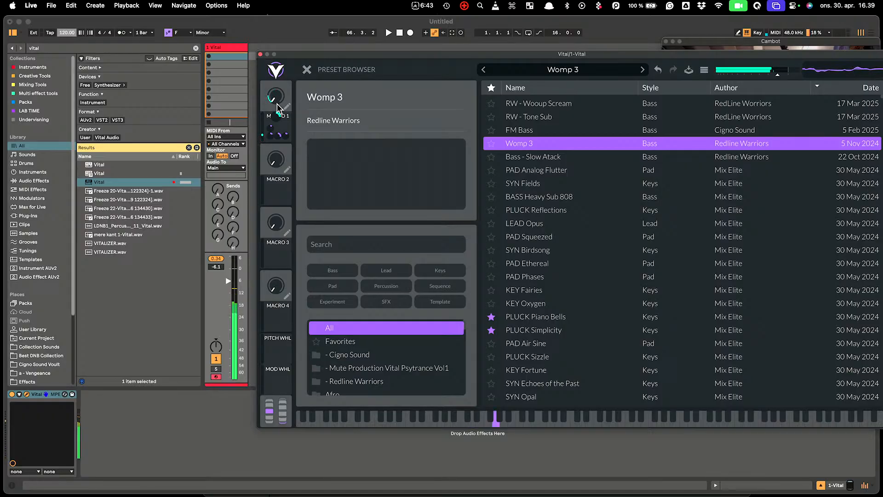
click(618, 161)
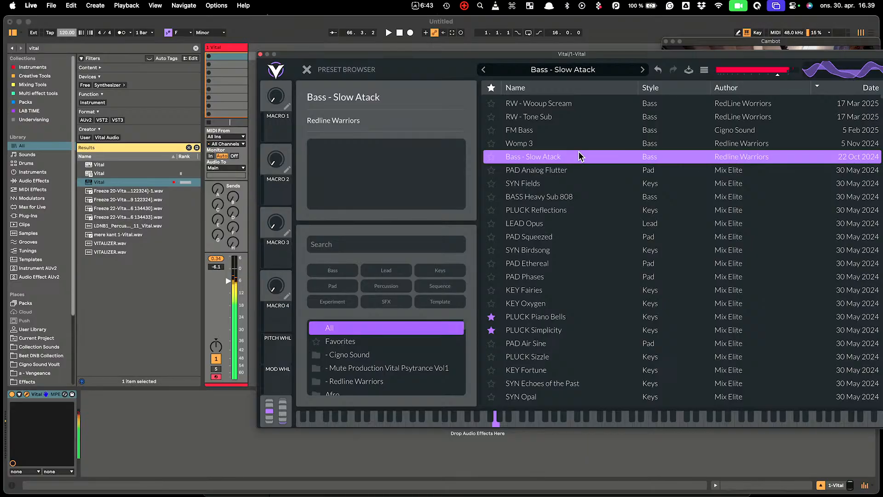
click(572, 103)
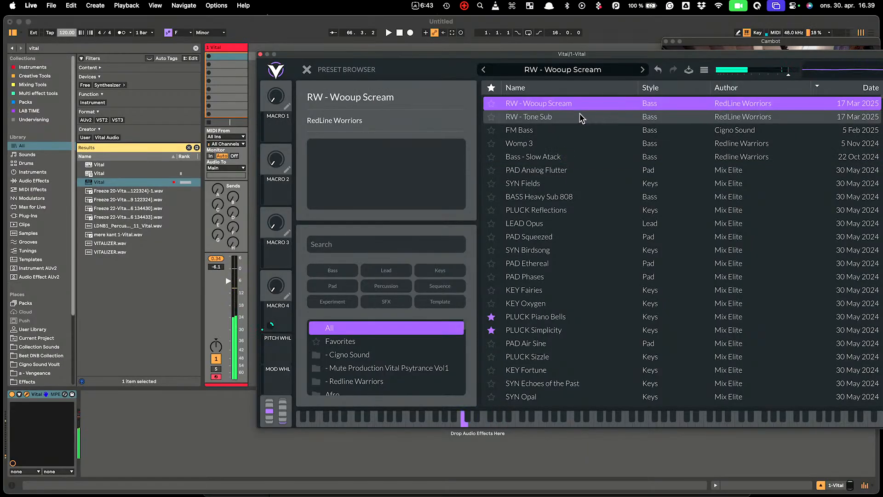
key(z)
key(a)
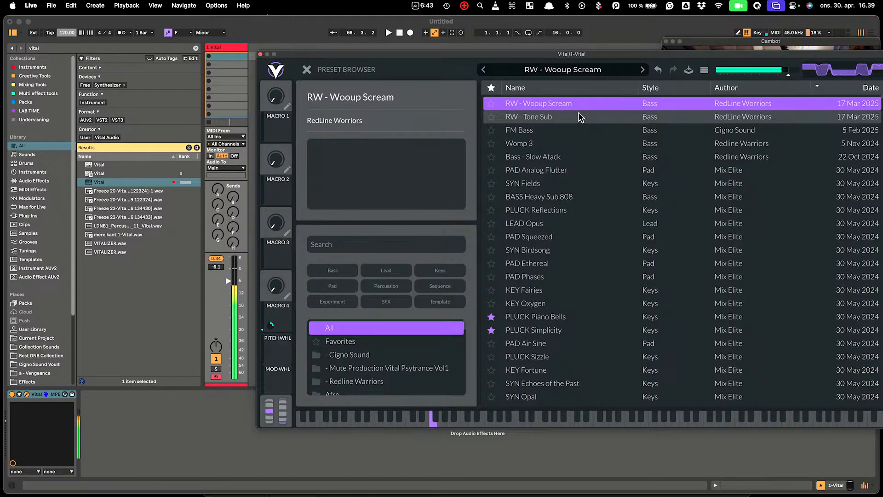
Step to the RW - Tone Sub preset and play it an octave higher
click(307, 70)
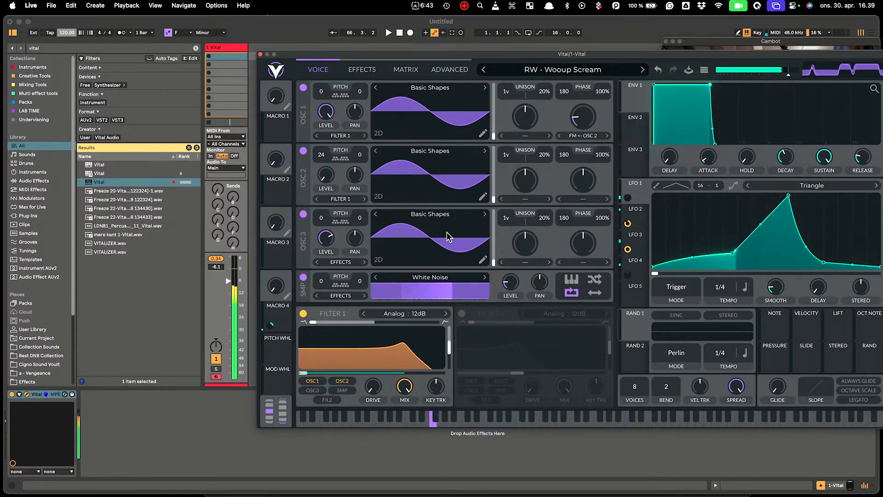
drag(605, 58, 464, 53)
click(498, 61)
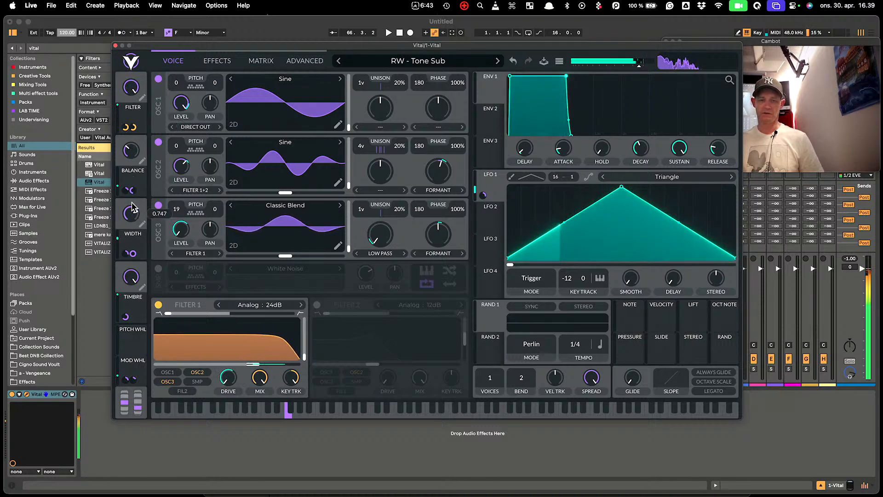
key(x)
key(x)
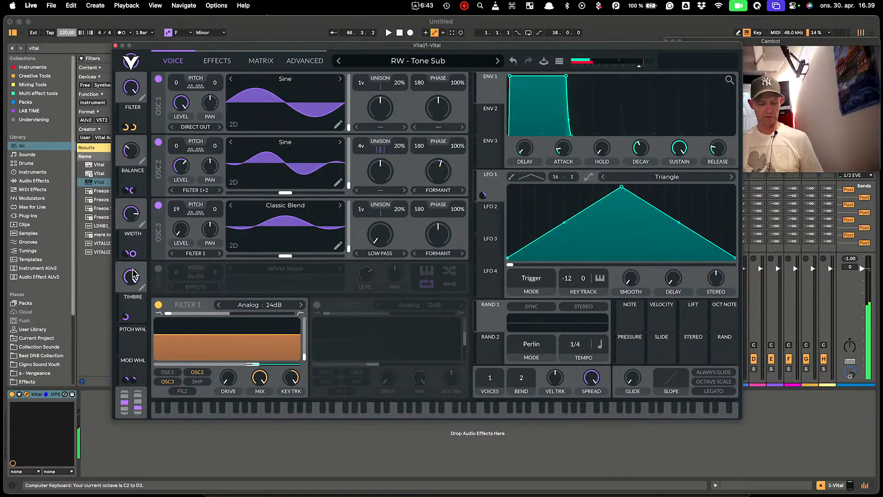
key(f)
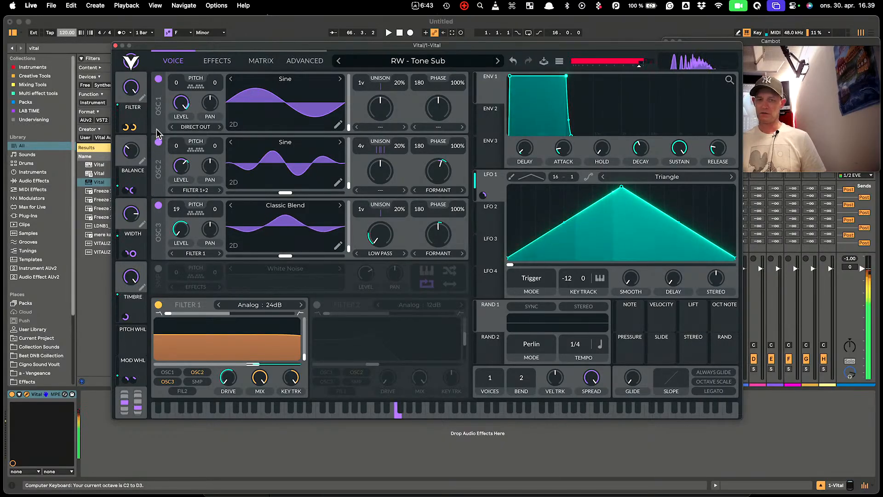
Lower the TIMBRE macro to 0.44, restore WIDTH and BALANCE to full, and reopen the preset browser
drag(132, 276, 132, 193)
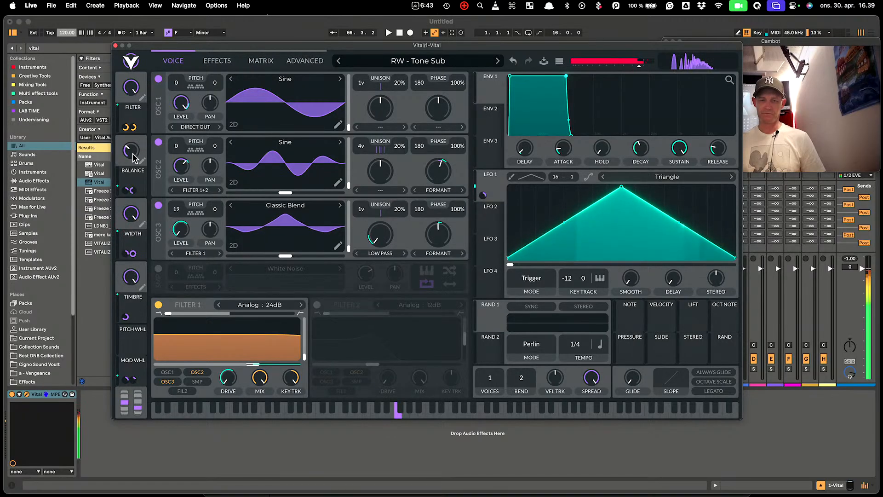
drag(133, 151, 129, 110)
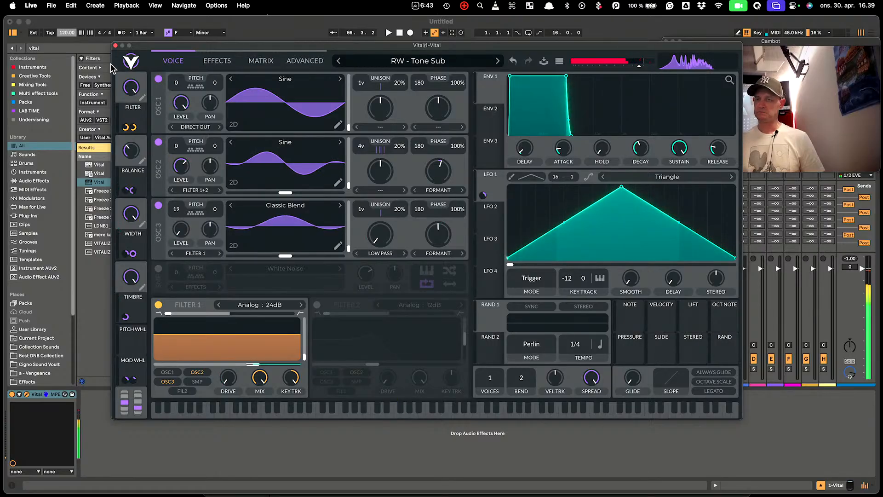
click(413, 64)
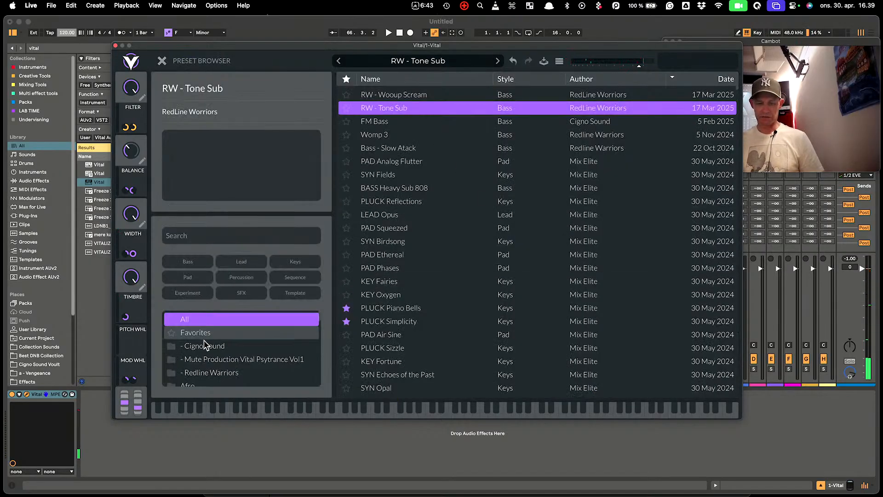
Load 'pad sky' from the Cigno Sound folder, raise Macro 1, and return to the Voice page
click(216, 346)
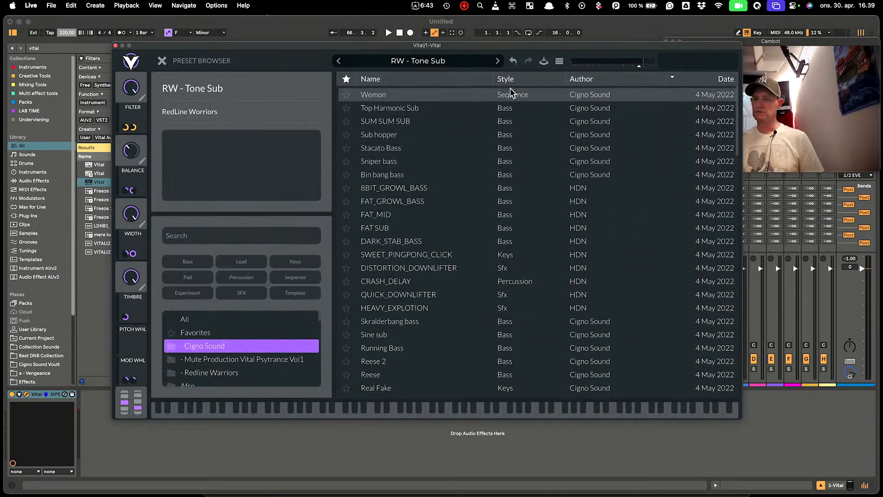
scroll(496, 159, down, 15)
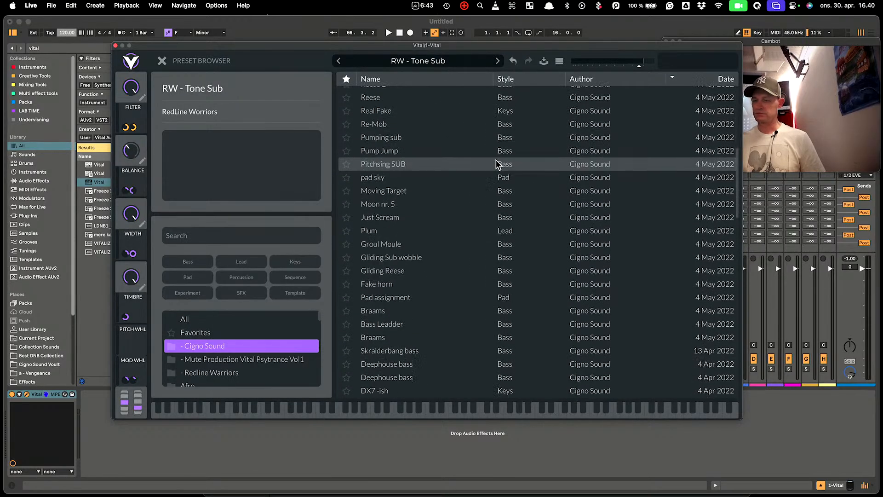
scroll(496, 159, down, 10)
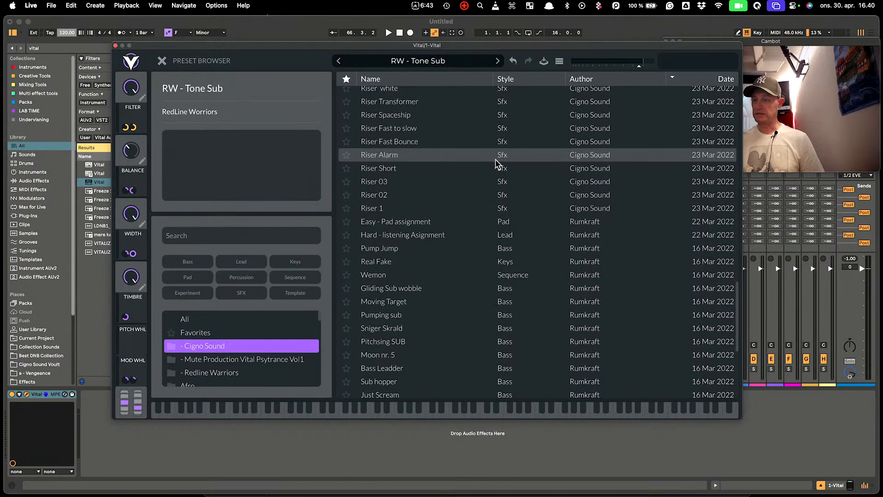
scroll(495, 158, down, 6)
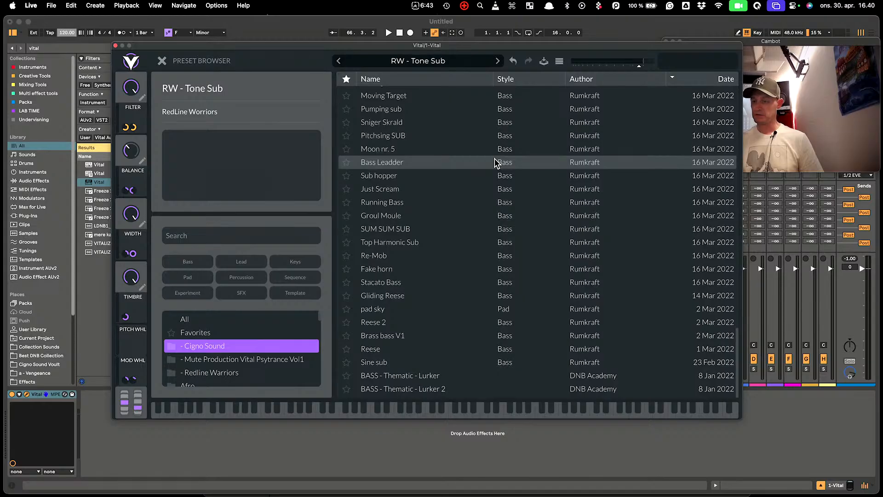
click(523, 309)
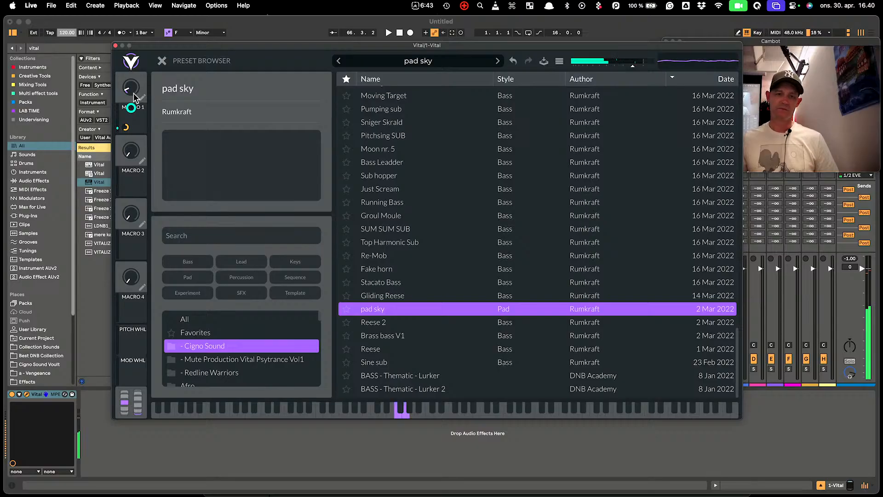
drag(135, 97, 132, 58)
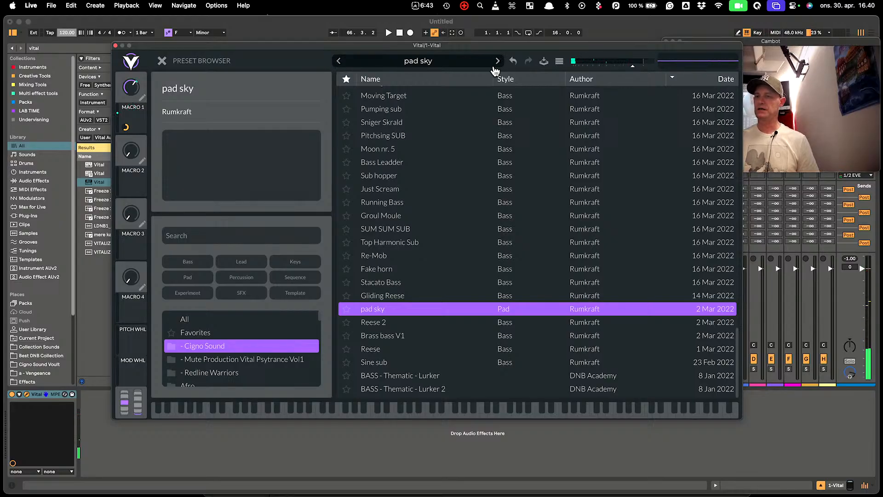
click(162, 61)
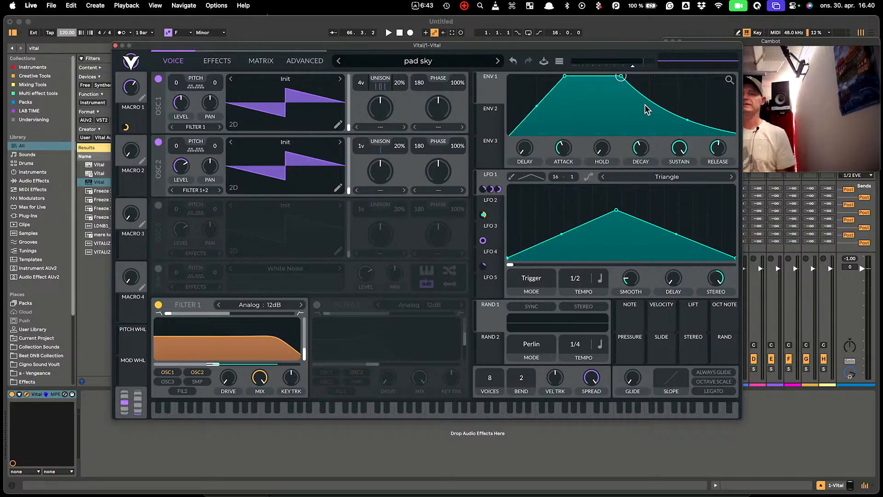
drag(640, 48, 548, 46)
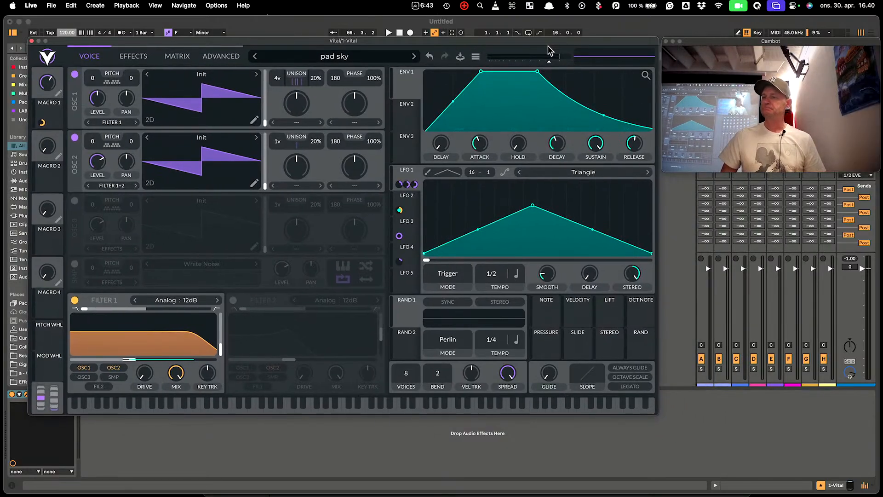